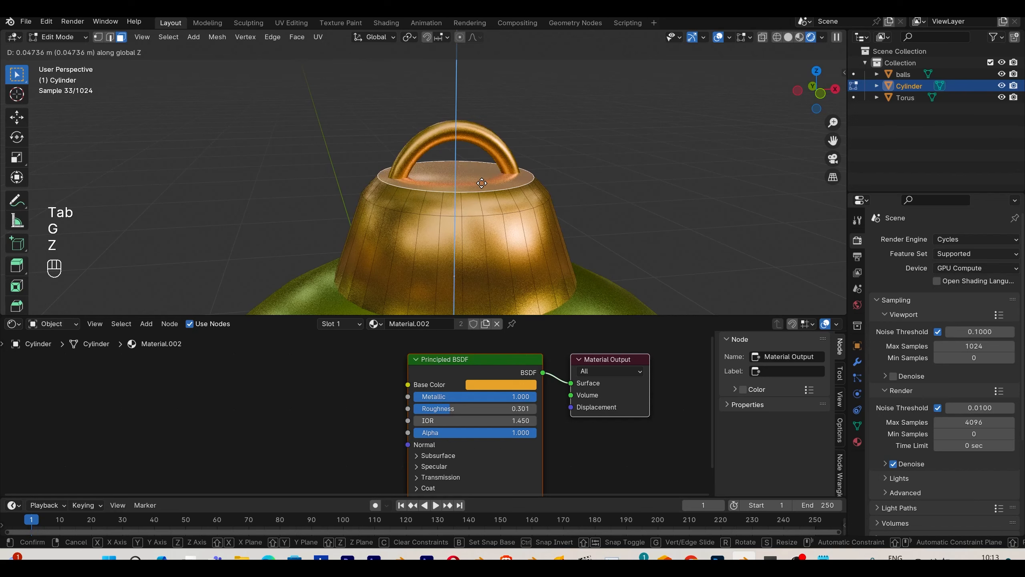
- Raise the top face of the golden cap about 0.047 m along Z and return to object mode
click(481, 181)
key(Tab)
click(591, 162)
scroll(599, 210, down, 3)
scroll(585, 206, up, 1)
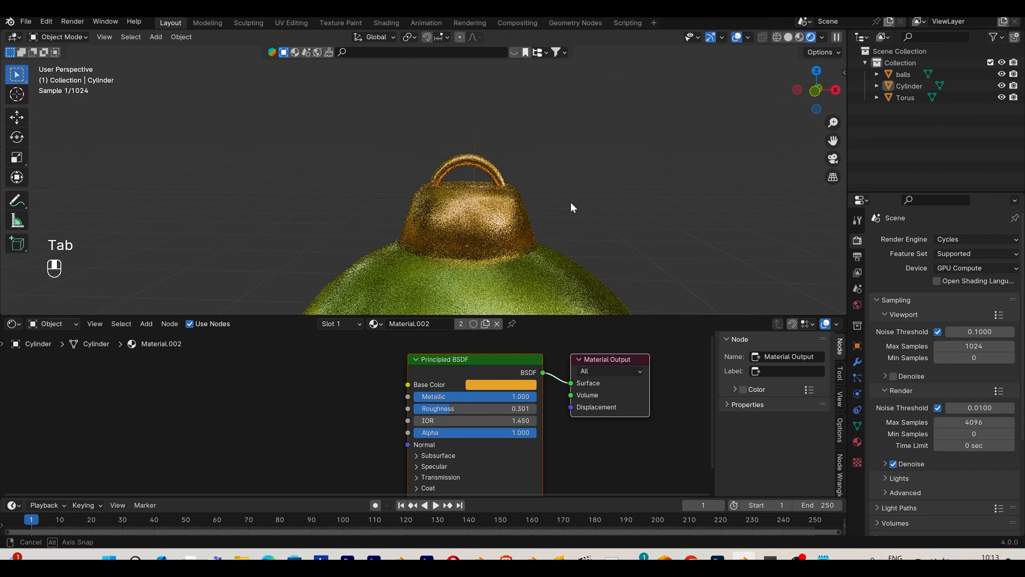
- Scale the edge loop near the top of the cap inward to about 0.79 so the cap tapers
click(497, 214)
key(Tab)
key(2)
alt+click(520, 206)
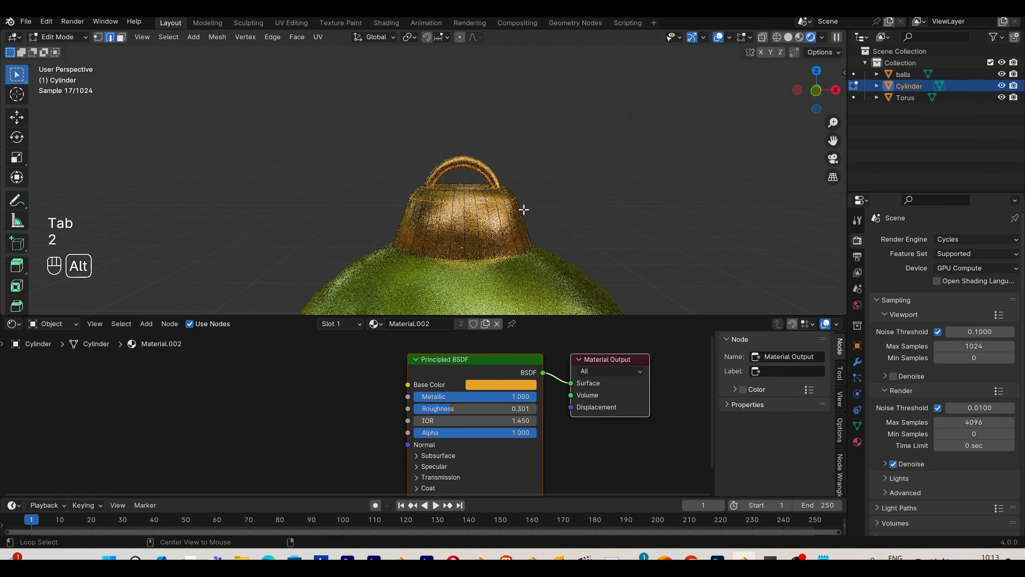
key(s)
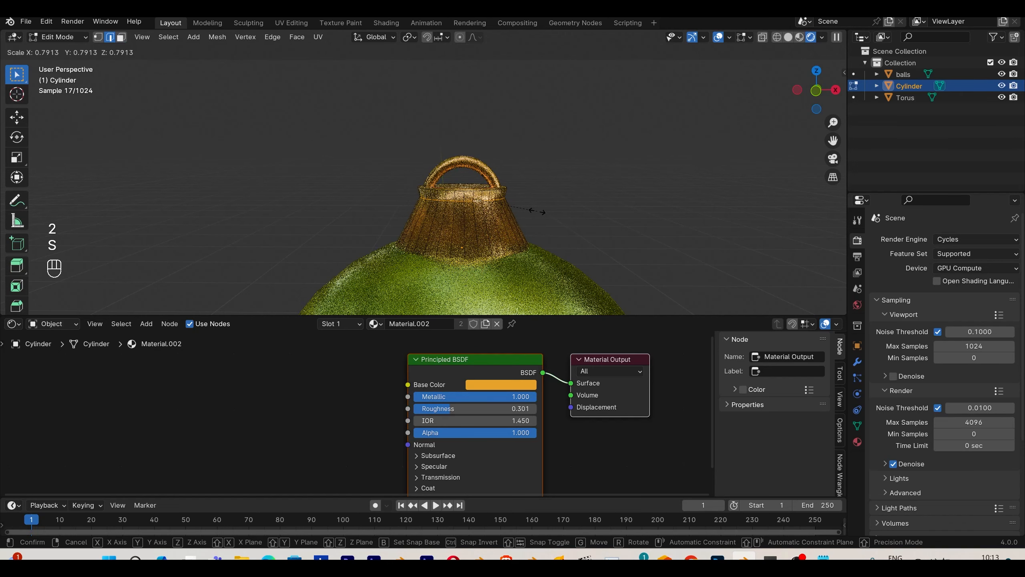
click(538, 212)
key(Tab)
scroll(646, 234, down, 4)
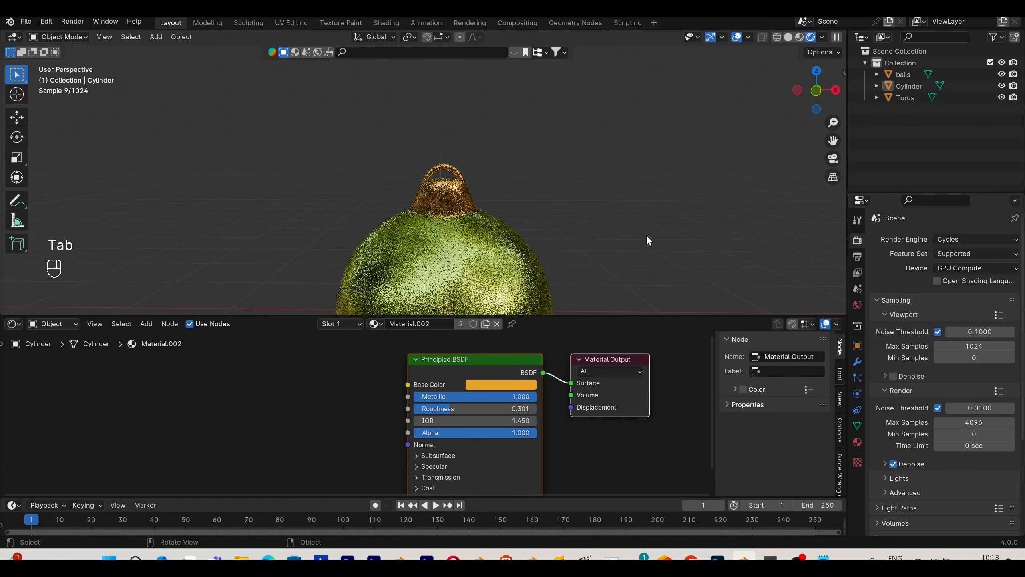
- Join the ball, the cap cylinder and the torus ring into the single object balls
middle_drag(645, 234, 608, 220)
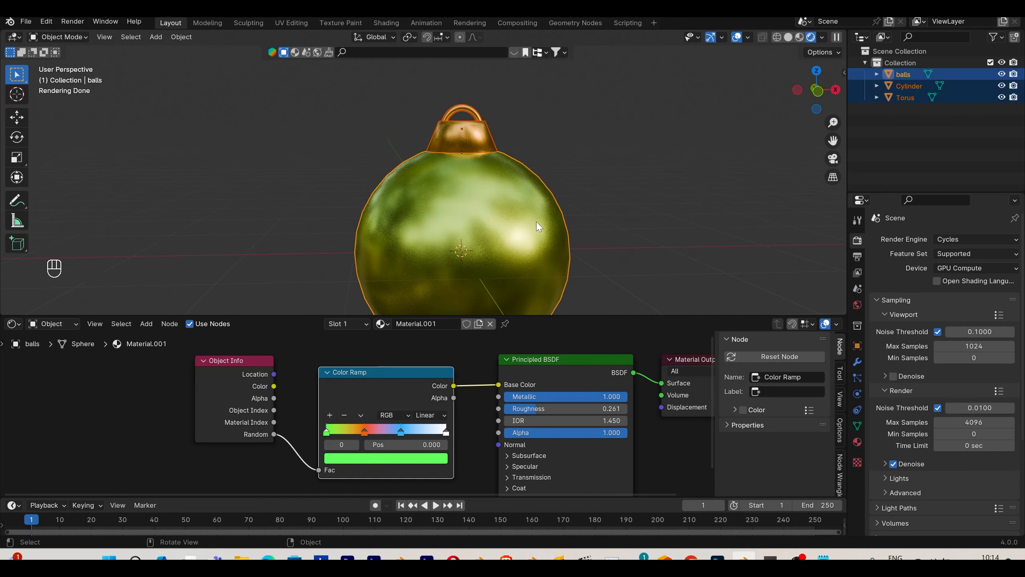
key(ctrl+j)
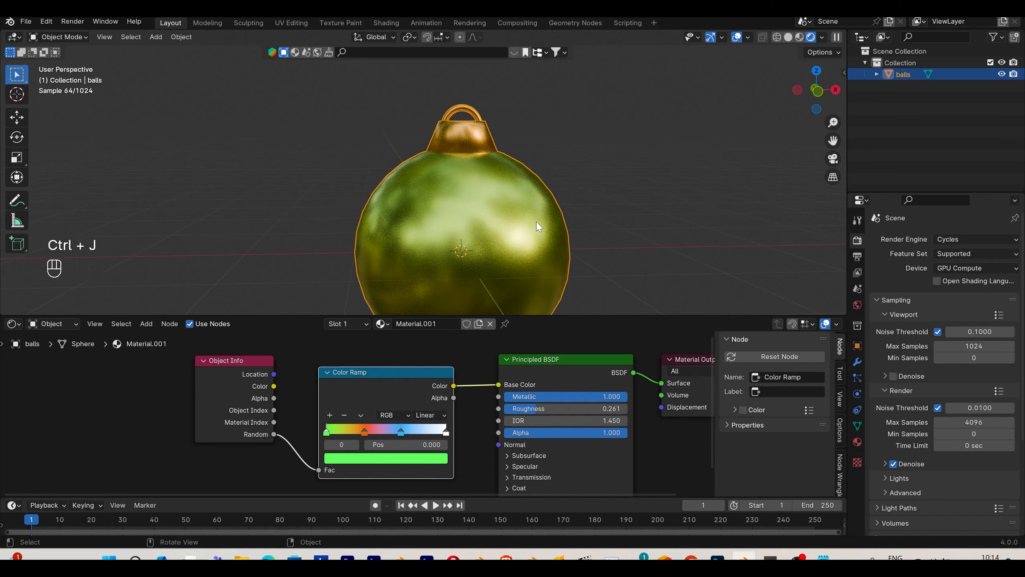
scroll(665, 229, down, 3)
middle_drag(663, 242, 654, 272)
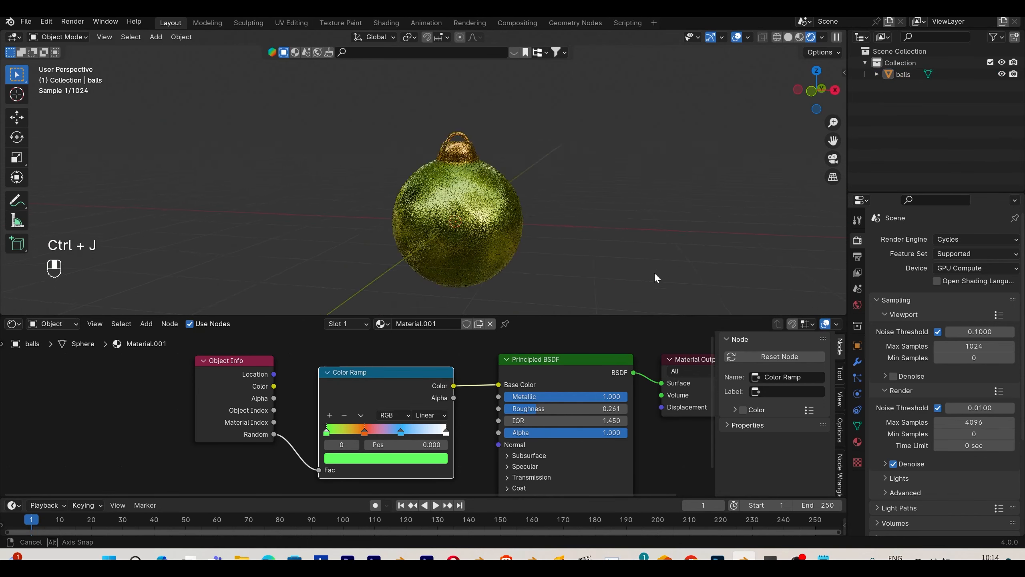
scroll(653, 271, down, 3)
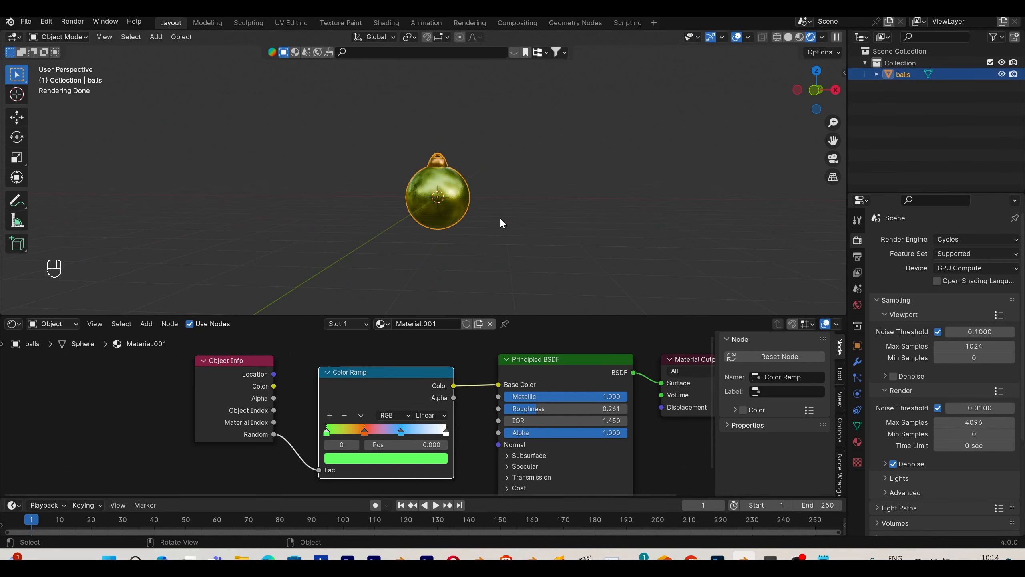
- Add a cube mesh around the ornament and flatten it along Z
scroll(505, 213, down, 2)
middle_drag(512, 209, 533, 194)
key(shift+a)
key(shift+a)
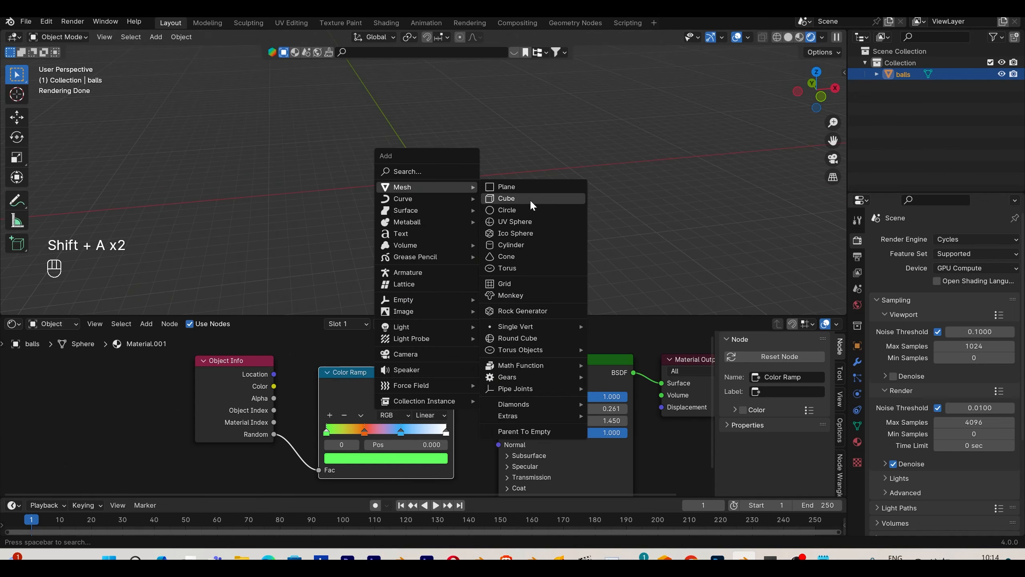
click(531, 198)
key(s)
key(z)
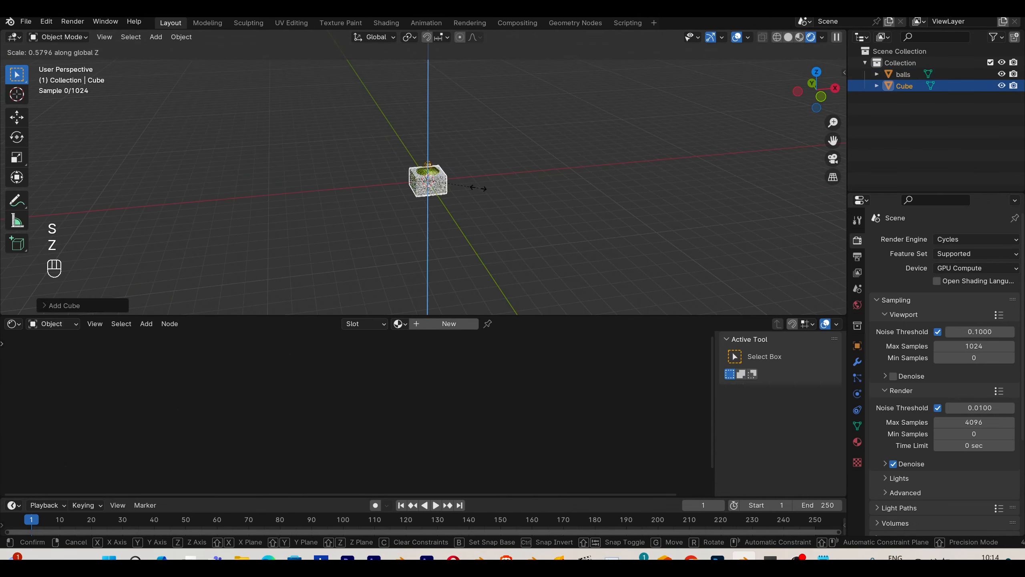
click(460, 185)
- Enlarge the cube well beyond the ornament and flatten it further along Z into a slab
key(s)
click(657, 185)
key(s)
key(z)
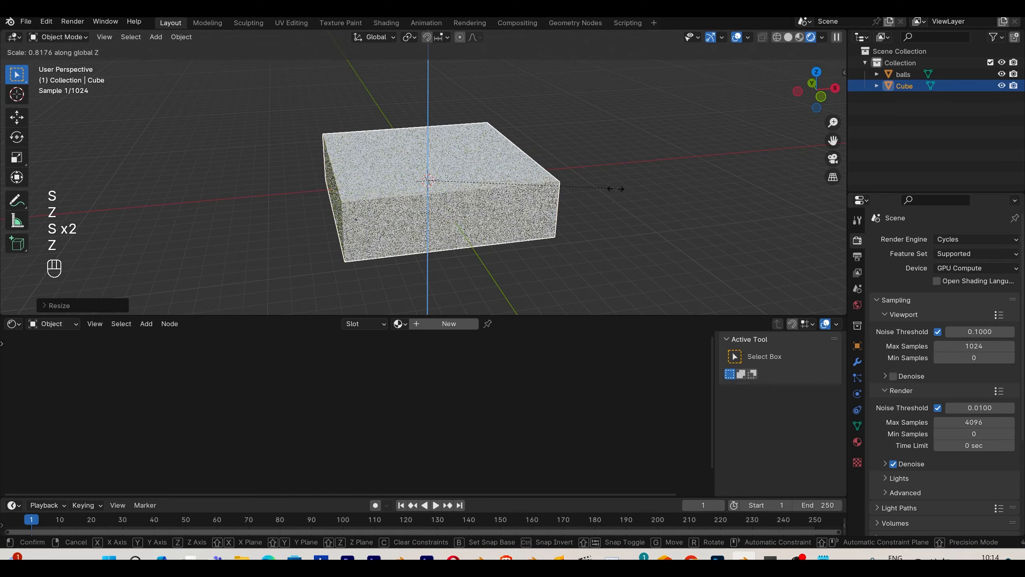
click(522, 201)
- Narrow the slab along Y into a rectangle and scale the whole slab up
key(s)
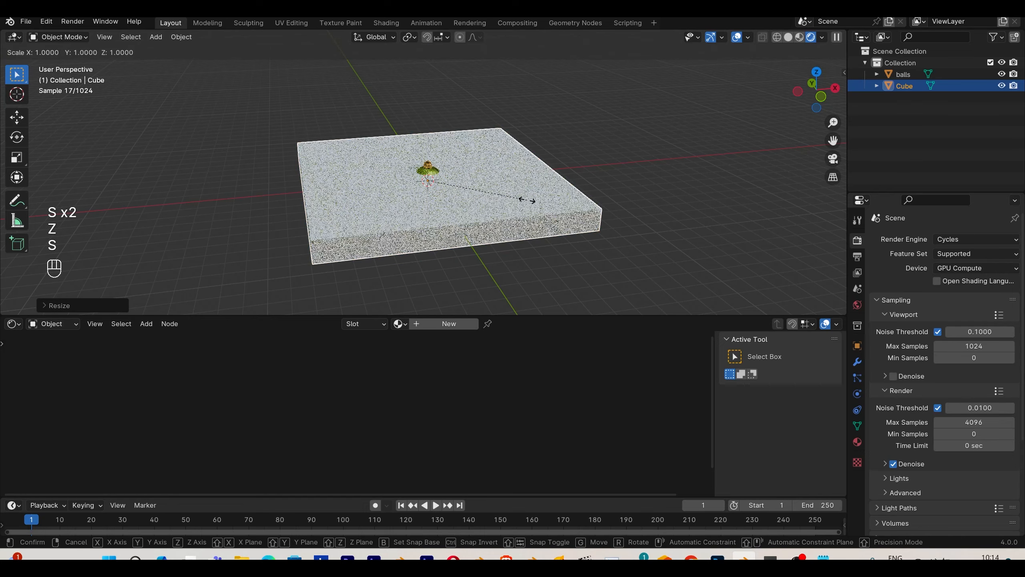
key(y)
click(497, 186)
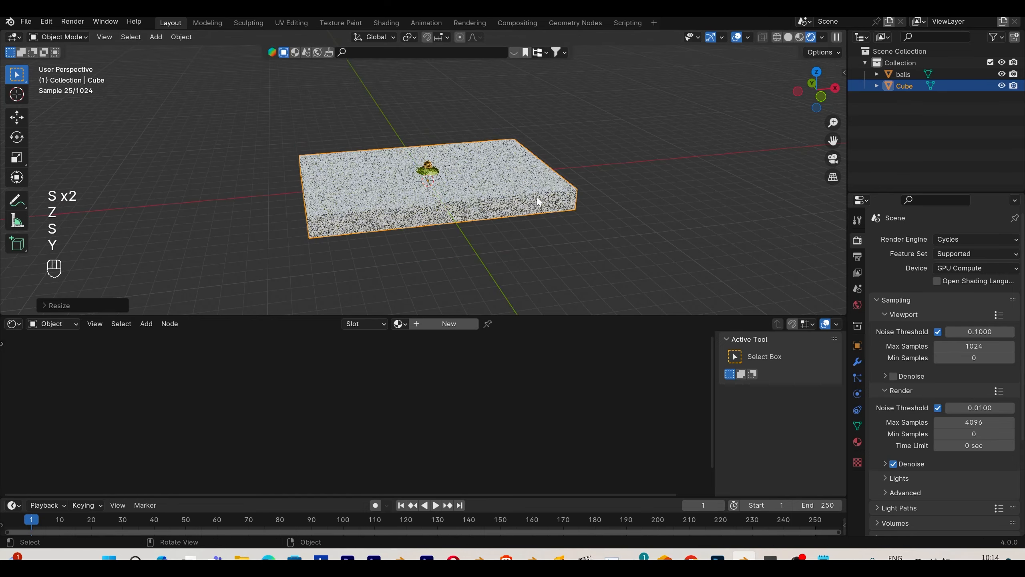
middle_drag(538, 197, 527, 213)
shift+middle_drag(505, 179, 596, 211)
key(s)
click(594, 207)
scroll(595, 228, down, 3)
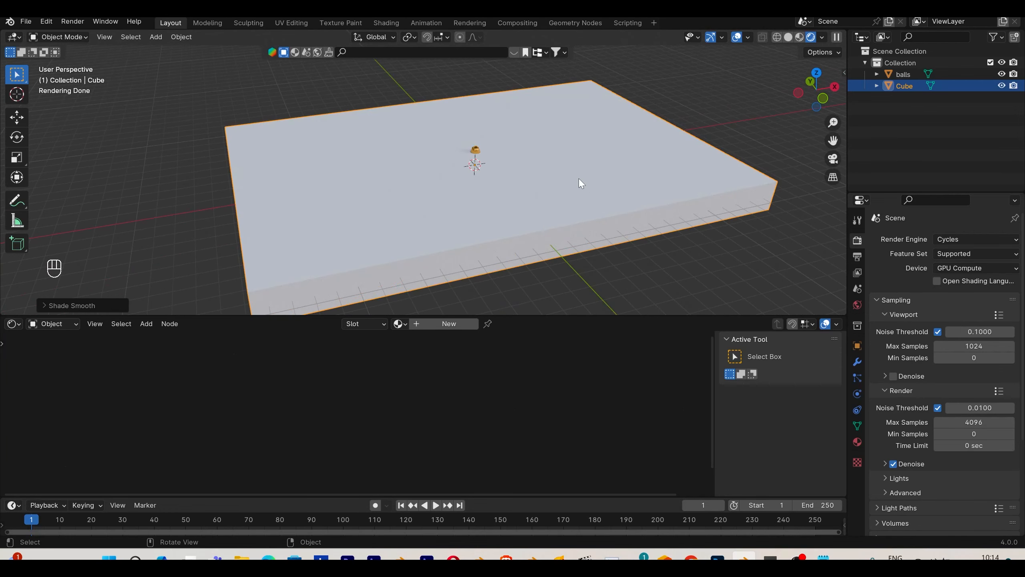
- Delete the slab's top face in edit mode to leave an open tray around the ornament
key(Tab)
click(600, 176)
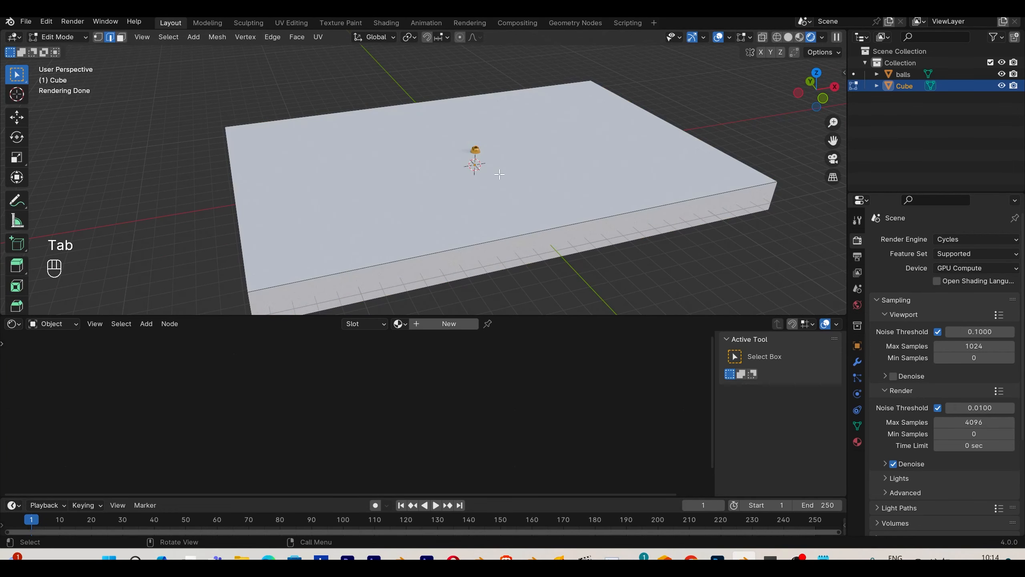
key(3)
click(423, 197)
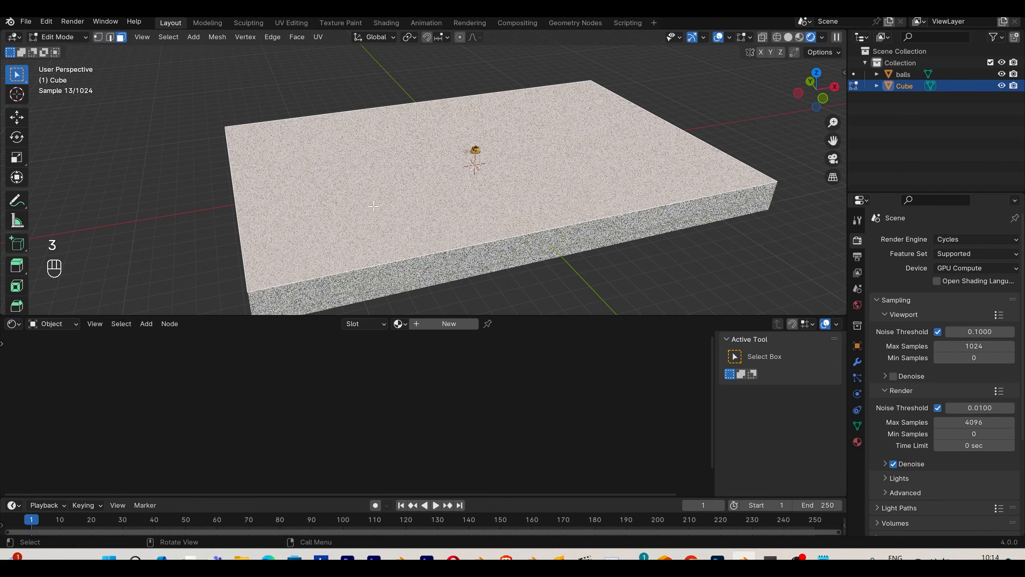
key(Delete)
click(423, 197)
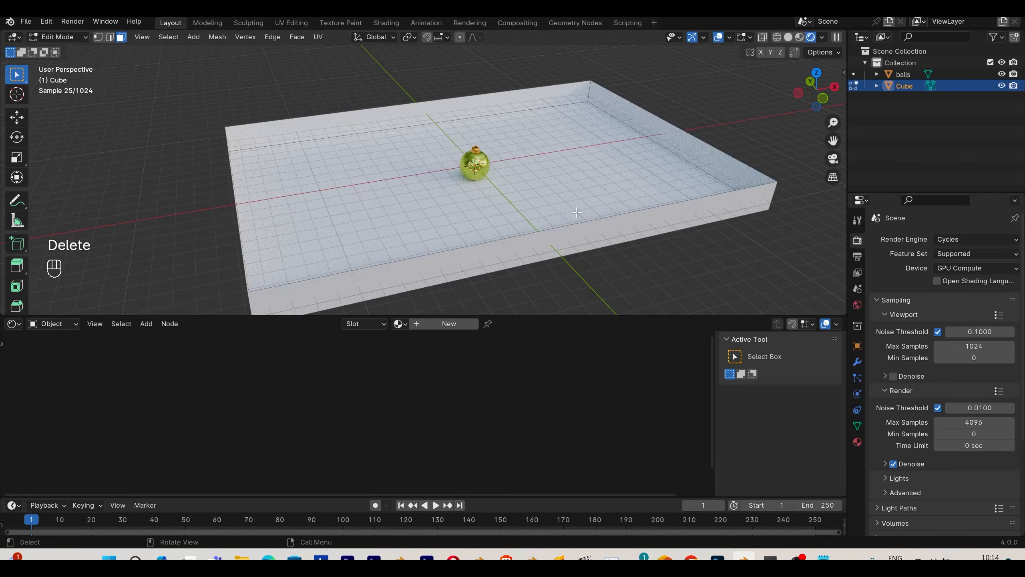
scroll(576, 214, down, 2)
key(Tab)
- Hide the viewport overlays and examine the ornament inside the open tray
mouse_move(577, 198)
middle_down()
mouse_move(617, 166)
mouse_move(583, 190)
middle_up()
scroll(599, 185, up, 2)
click(740, 39)
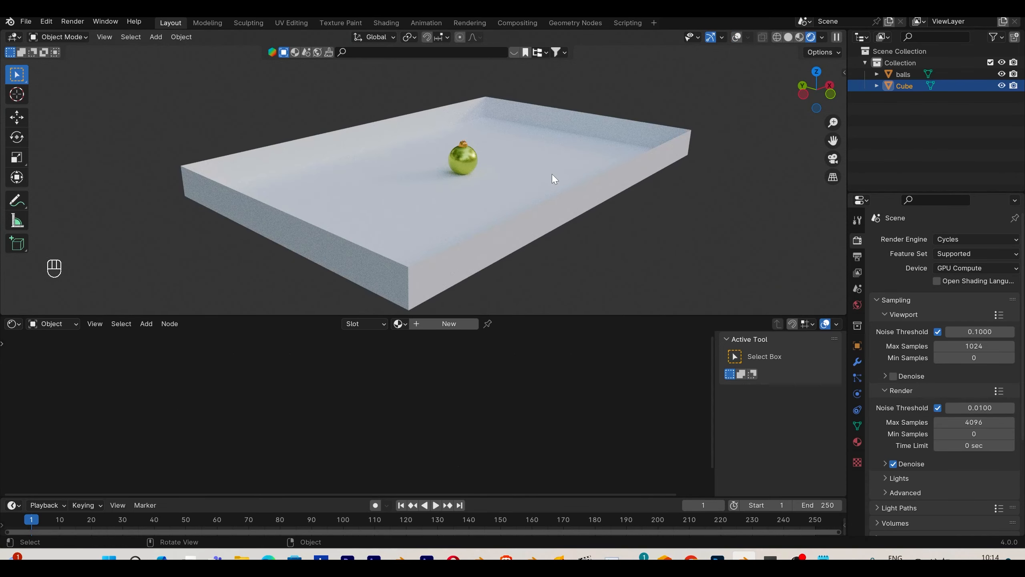
middle_drag(488, 183, 583, 160)
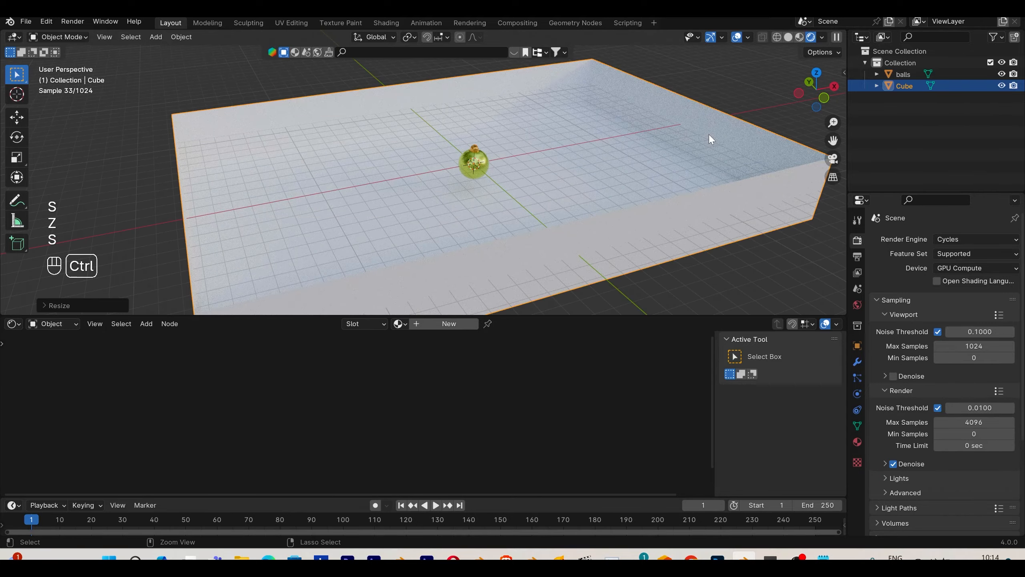
- Apply the object transform of the resized tray
key(ctrl+a)
click(665, 158)
scroll(510, 200, down, 3)
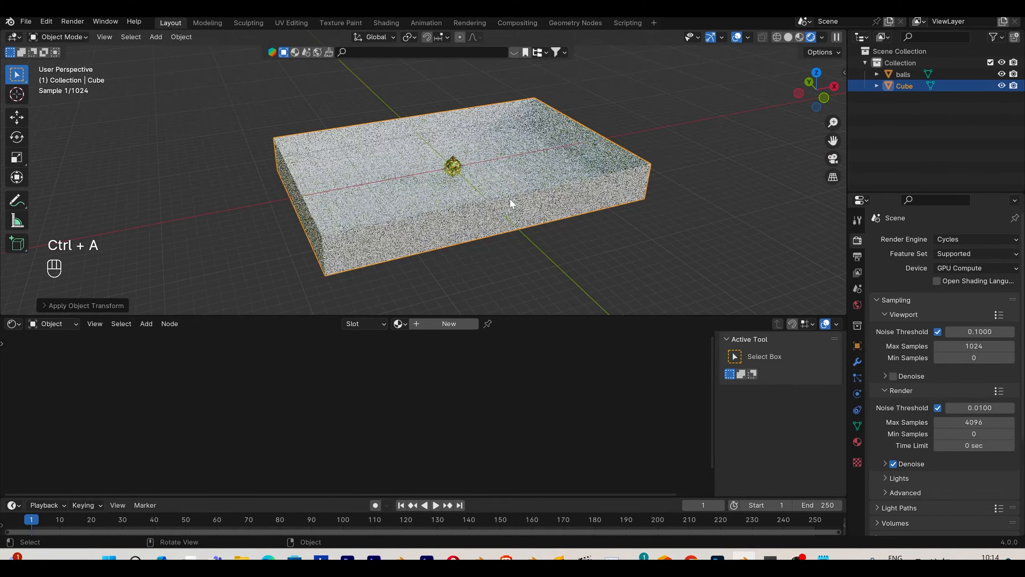
- Switch the viewport to solid shading and set its object color to Random
shift+middle_drag(509, 198, 503, 193)
shift+middle_drag(582, 219, 565, 215)
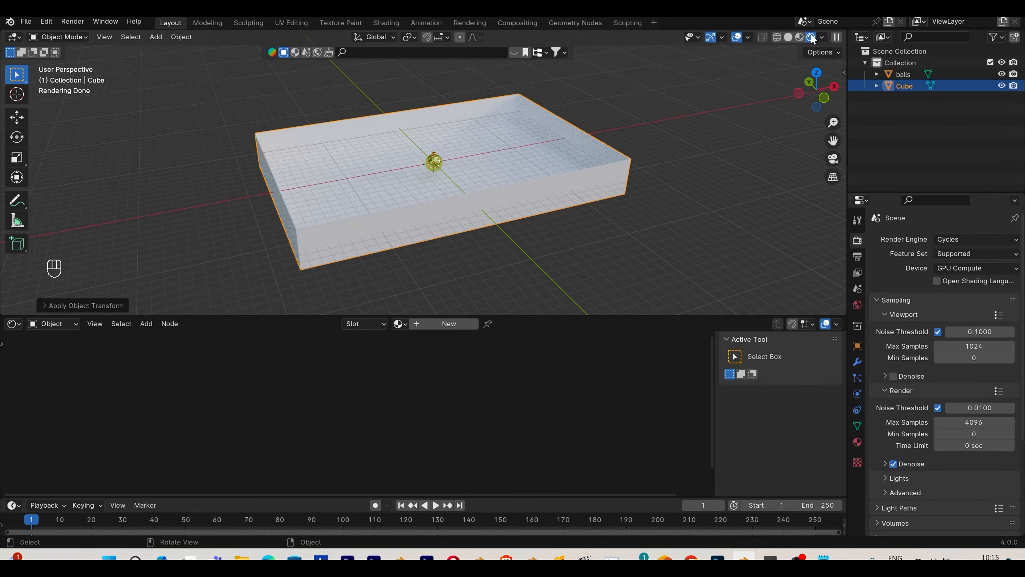
click(790, 37)
click(837, 38)
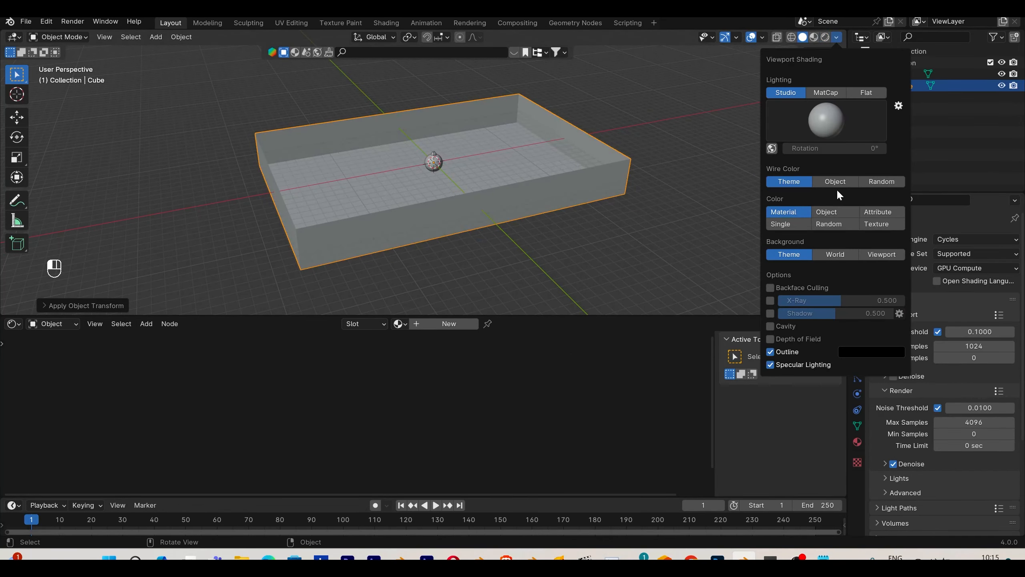
click(836, 226)
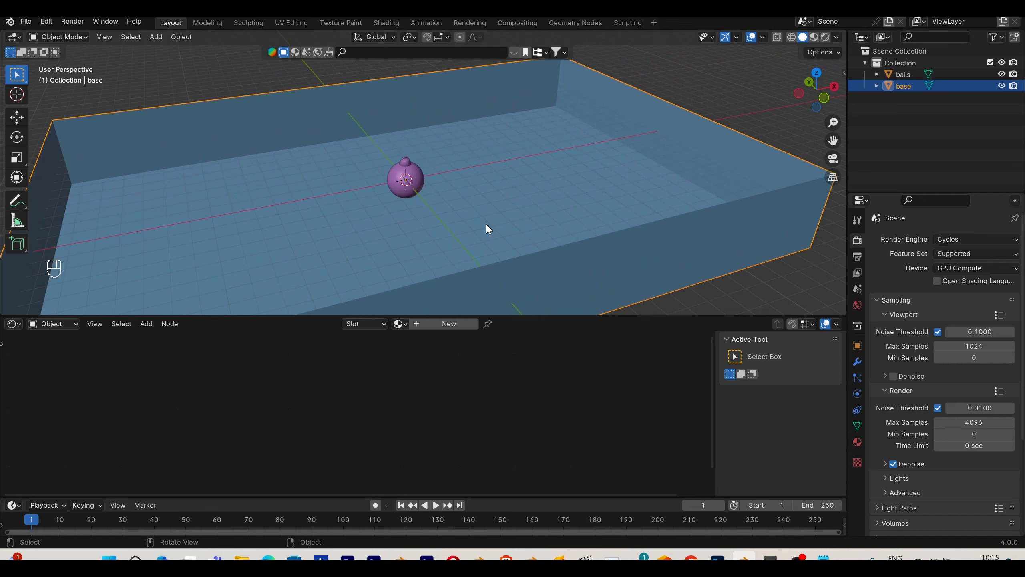
- Scale the ornament down slightly inside the tray and apply its object transform
click(420, 169)
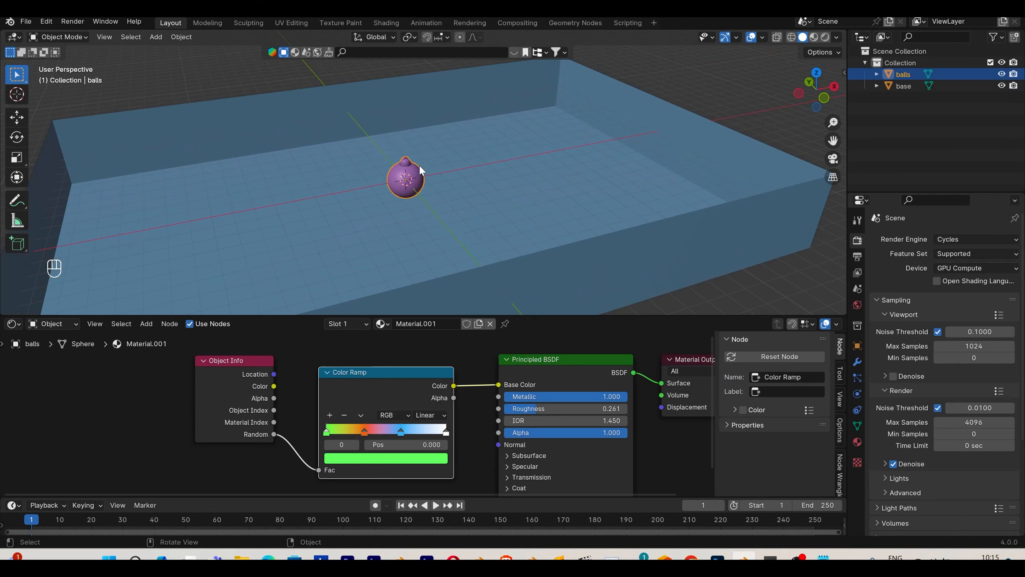
key(s)
click(483, 174)
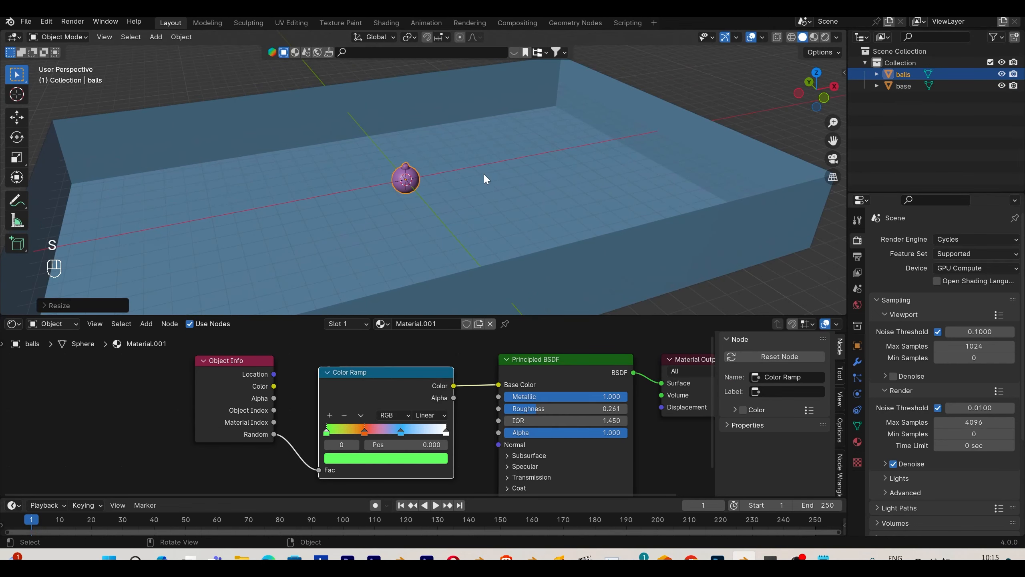
key(ctrl+a)
click(484, 174)
- Turn the viewport overlays back on in the rendered view of the ornament and tray
shift+middle_drag(464, 202, 482, 179)
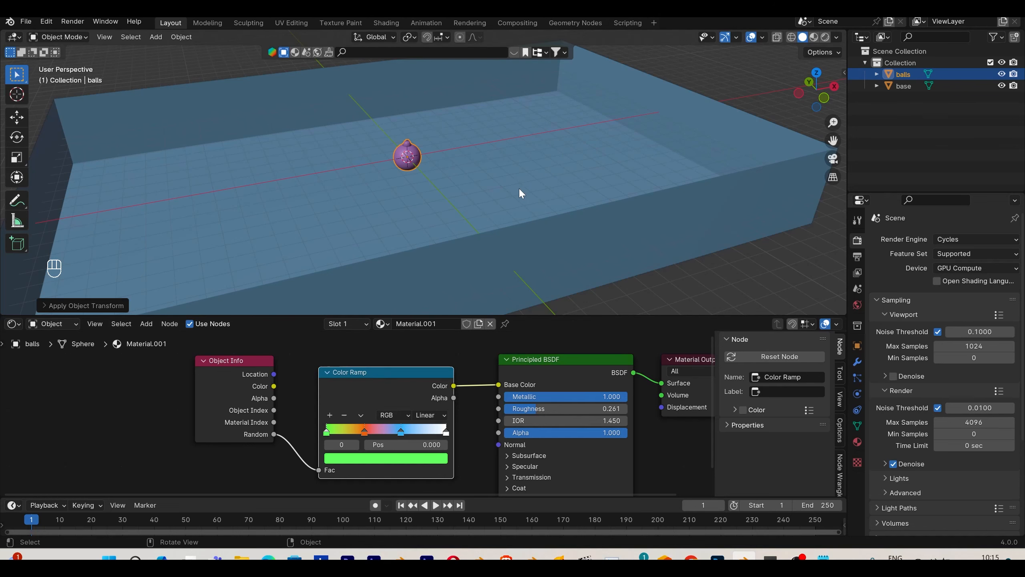
shift+middle_drag(419, 164, 448, 184)
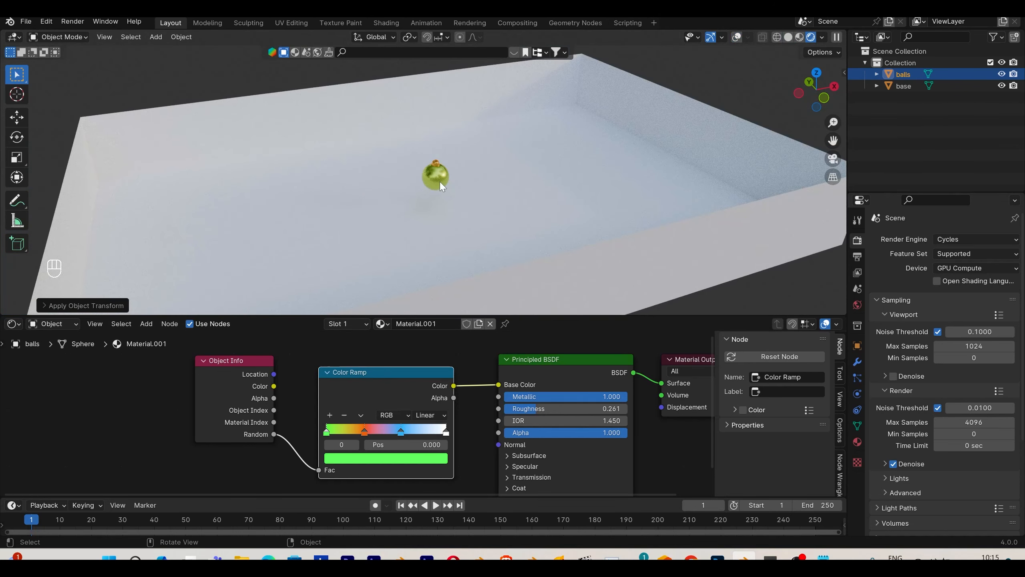
click(737, 37)
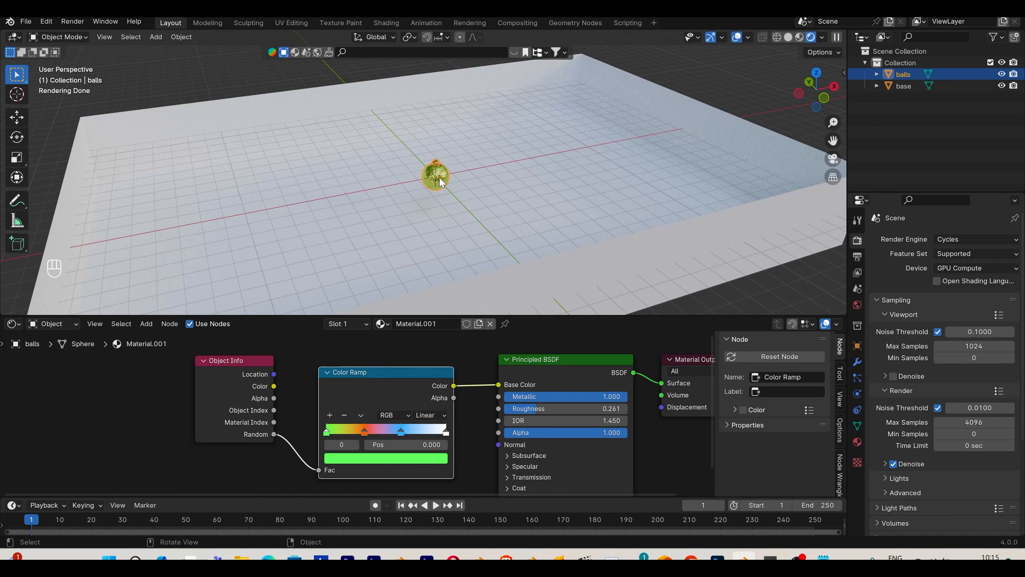
- Open the ornament's physics settings and raise it along Z to hang above the tray
click(858, 394)
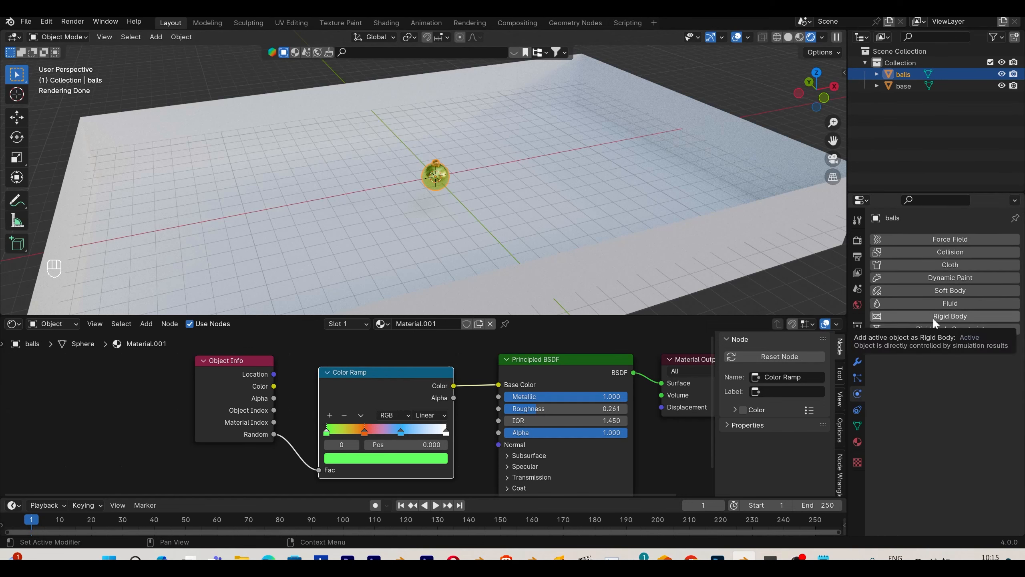
key(g)
key(z)
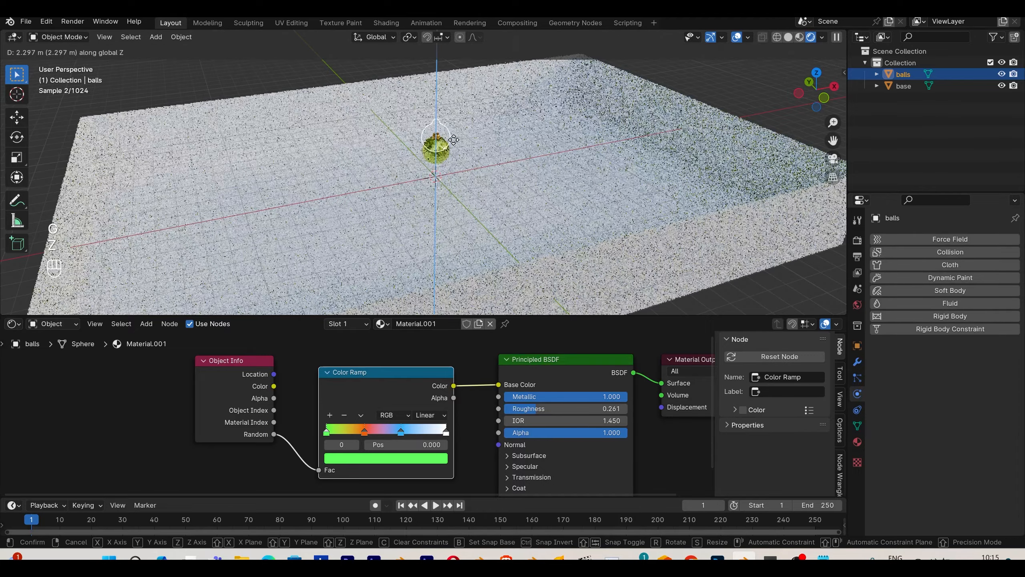
click(453, 84)
shift+middle_drag(467, 101, 475, 124)
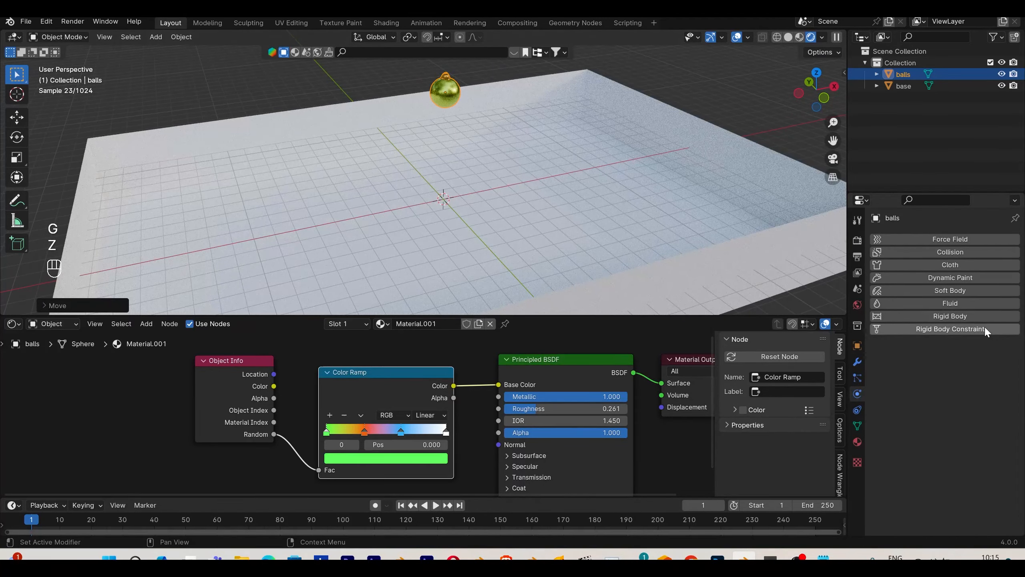
- Add an Active rigid body to the ornament and set its collision shape to Sphere
click(977, 319)
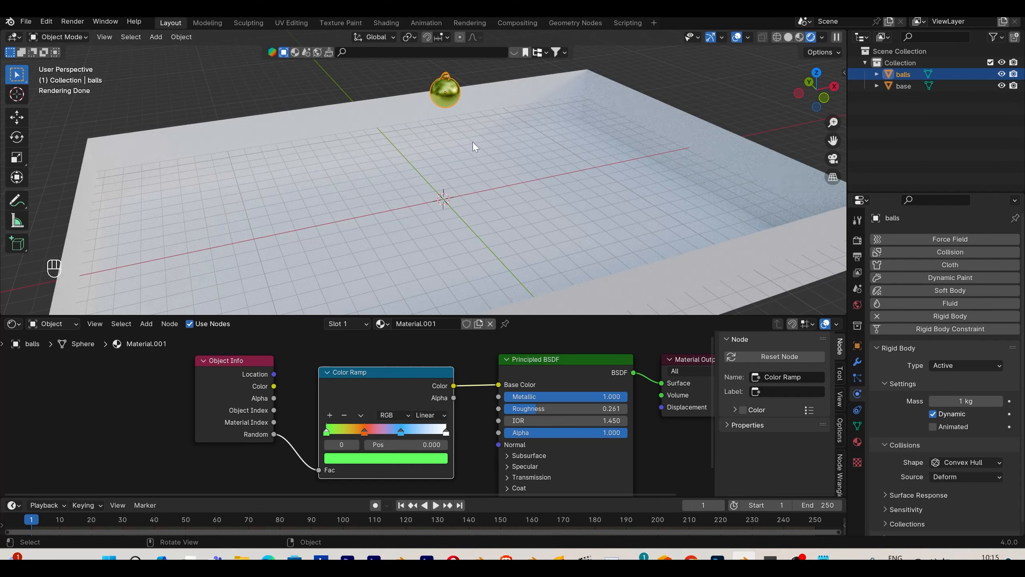
click(945, 462)
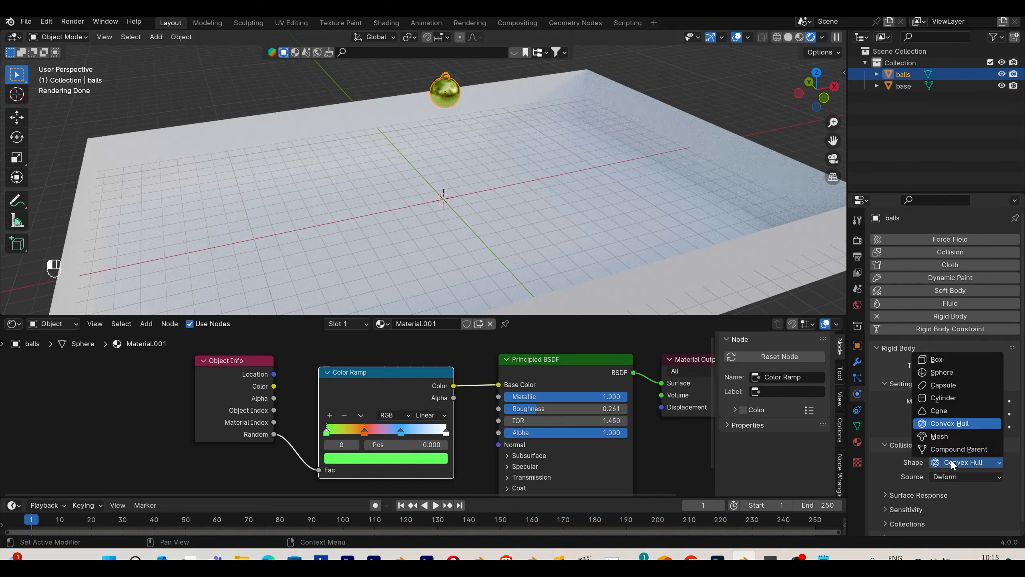
click(976, 373)
middle_drag(390, 125, 453, 203)
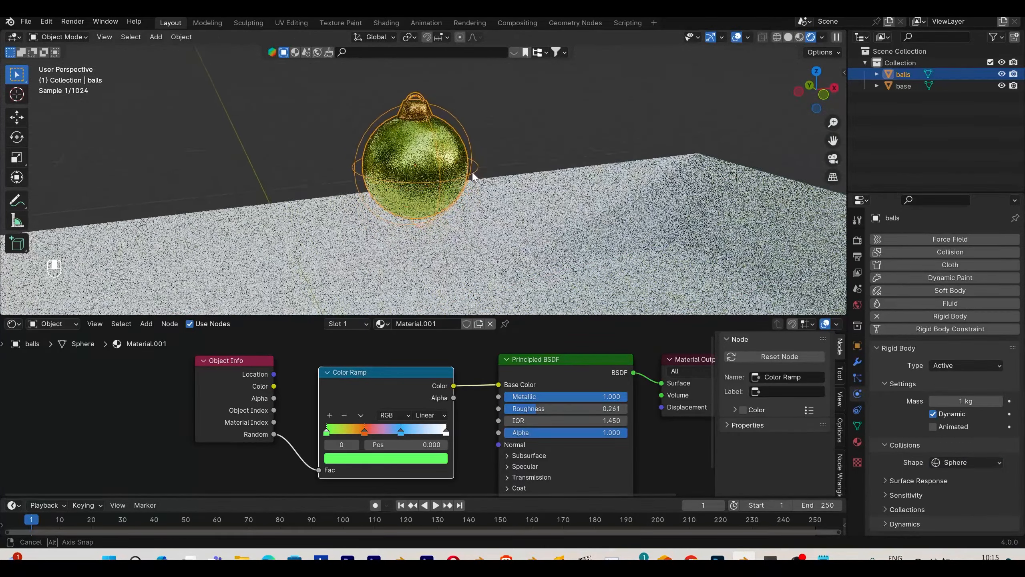
- Change the ornament's rigid body collision shape to Convex Hull
click(968, 462)
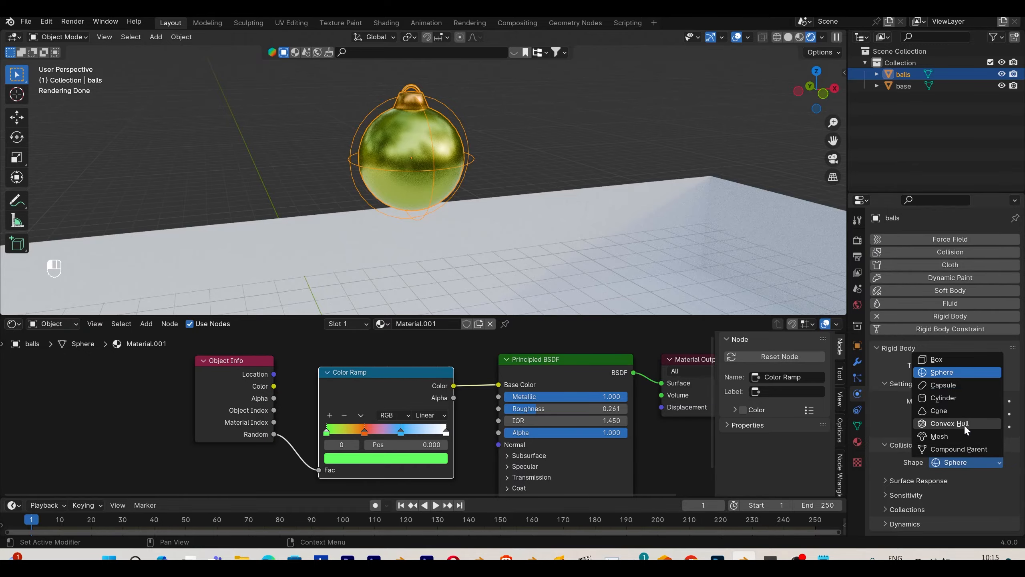
click(949, 423)
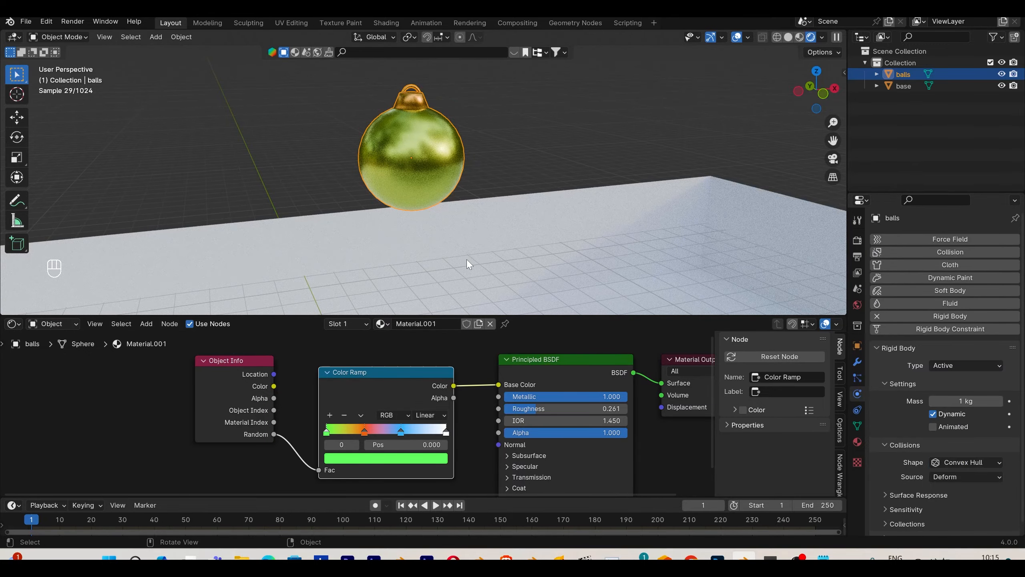
middle_drag(466, 259, 557, 238)
scroll(556, 230, down, 3)
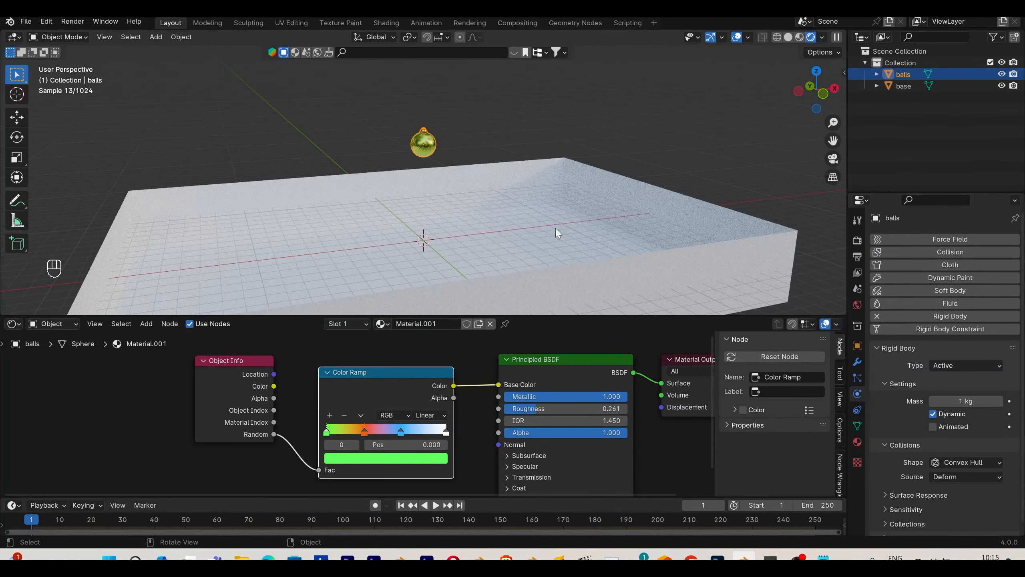
- Add a Passive rigid body to the tray and set its collision shape to Mesh
click(556, 227)
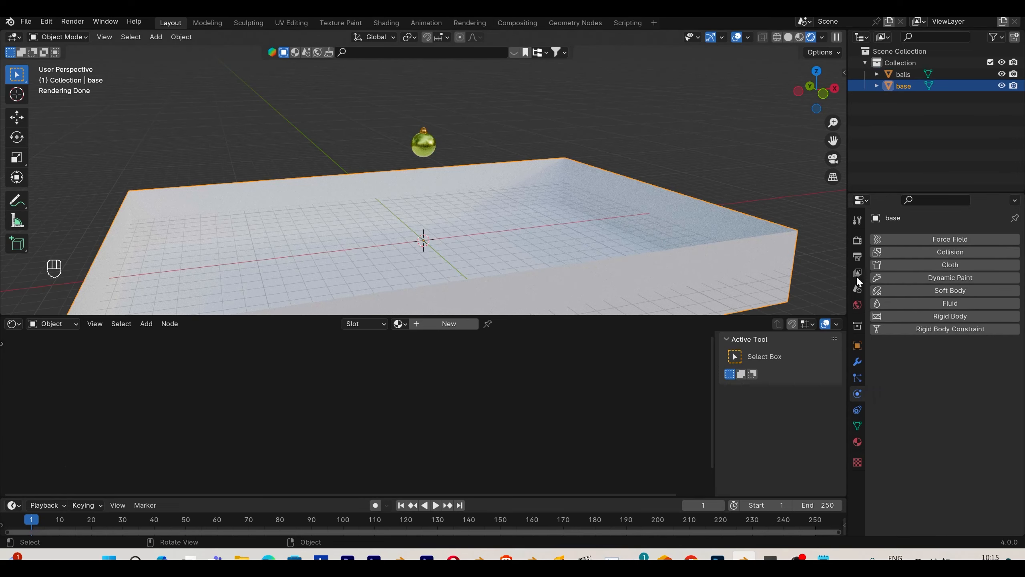
click(969, 315)
click(958, 363)
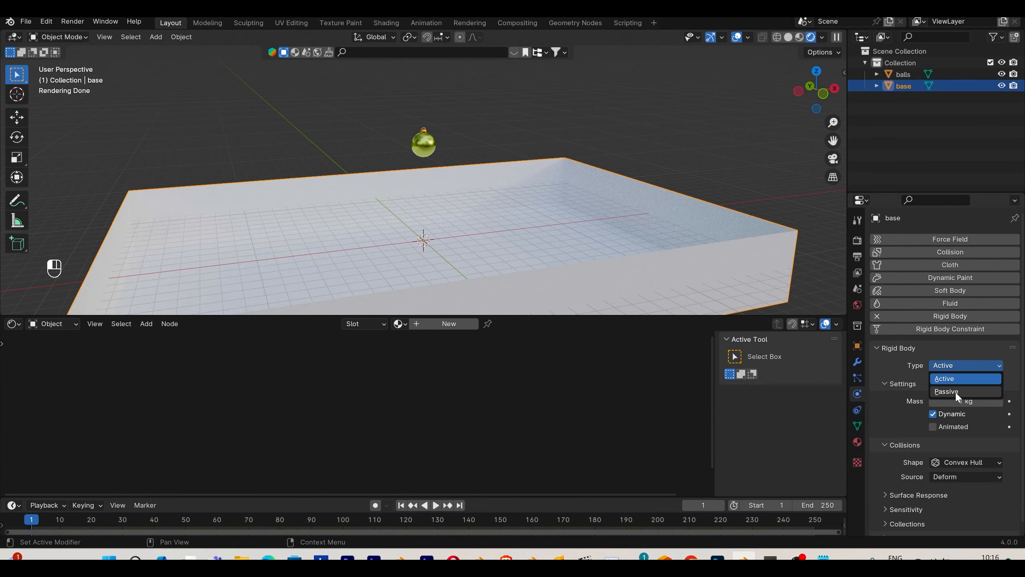
click(955, 390)
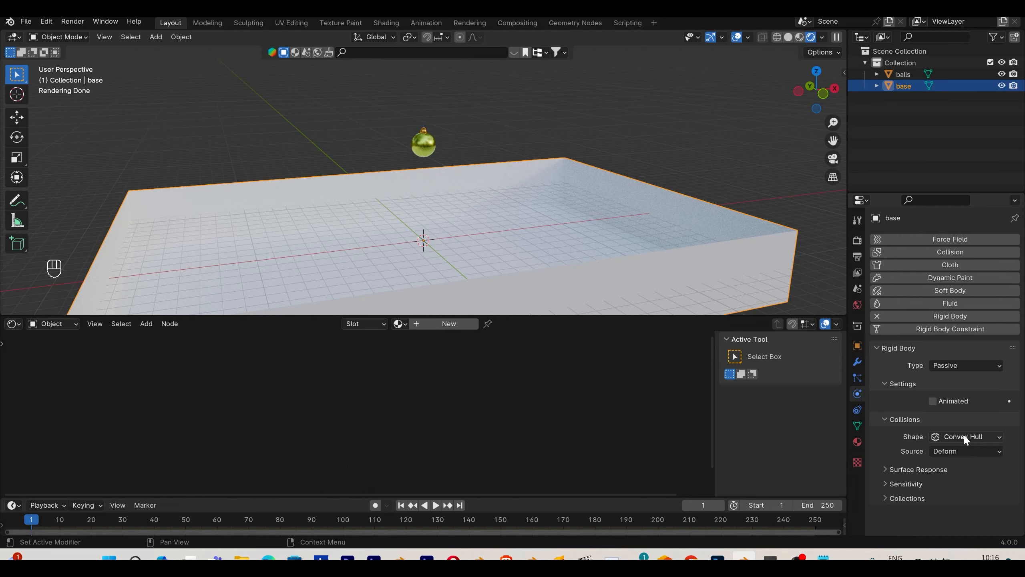
click(964, 434)
click(958, 411)
- Set the tray's rigid body friction to 0.709 and its collision margin to 0.001 m
click(891, 484)
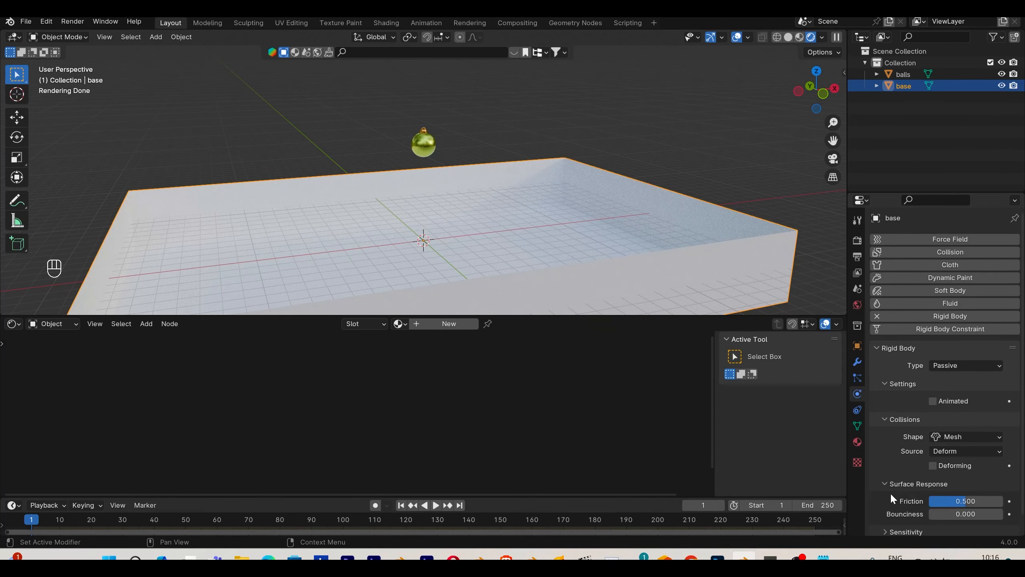
drag(962, 503, 922, 496)
scroll(922, 496, down, 2)
click(911, 490)
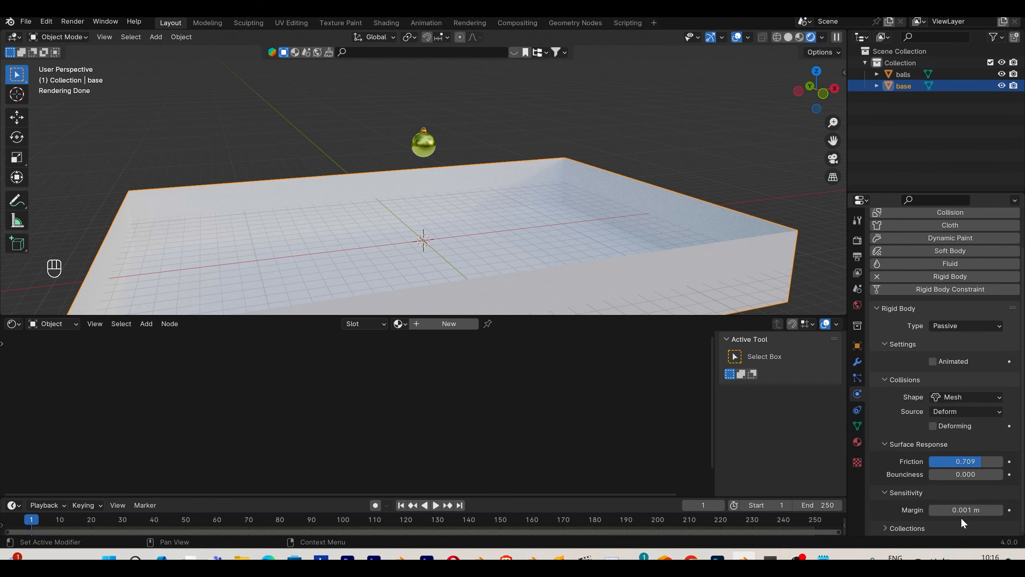
- Play the simulation of the single ornament falling into the tray, pause it and examine the landing
click(436, 505)
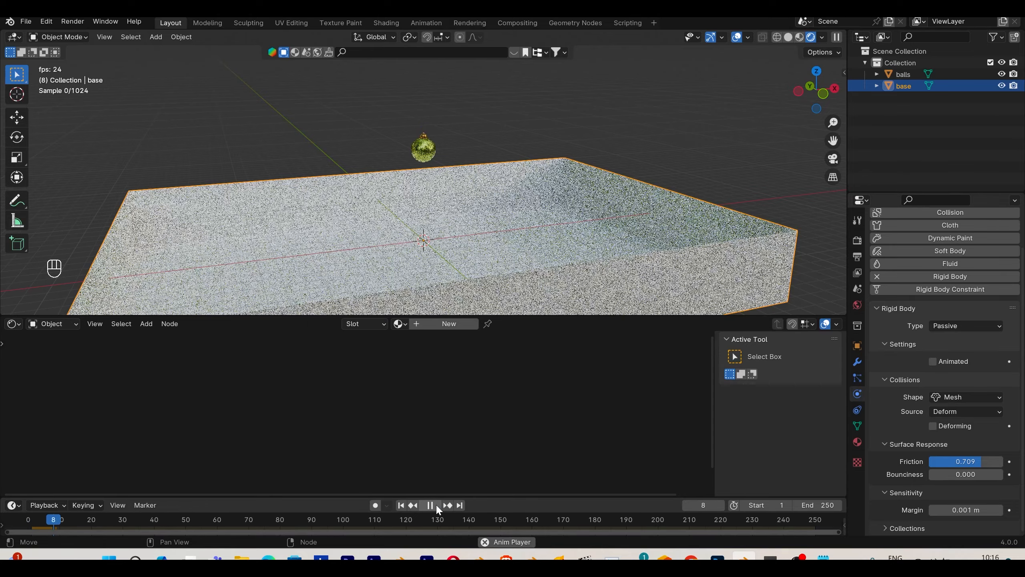
click(436, 505)
scroll(464, 263, up, 5)
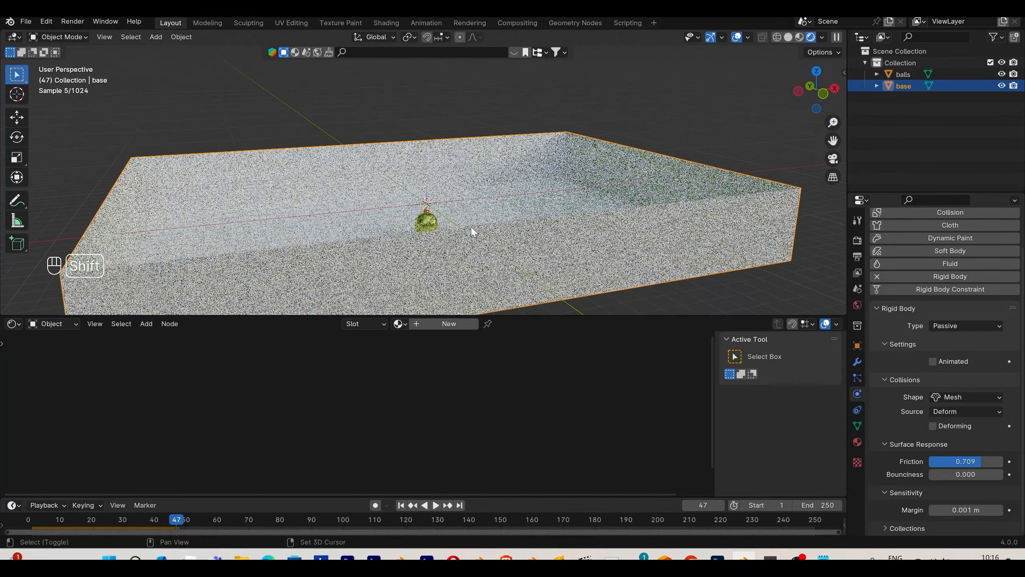
middle_drag(473, 252, 486, 260)
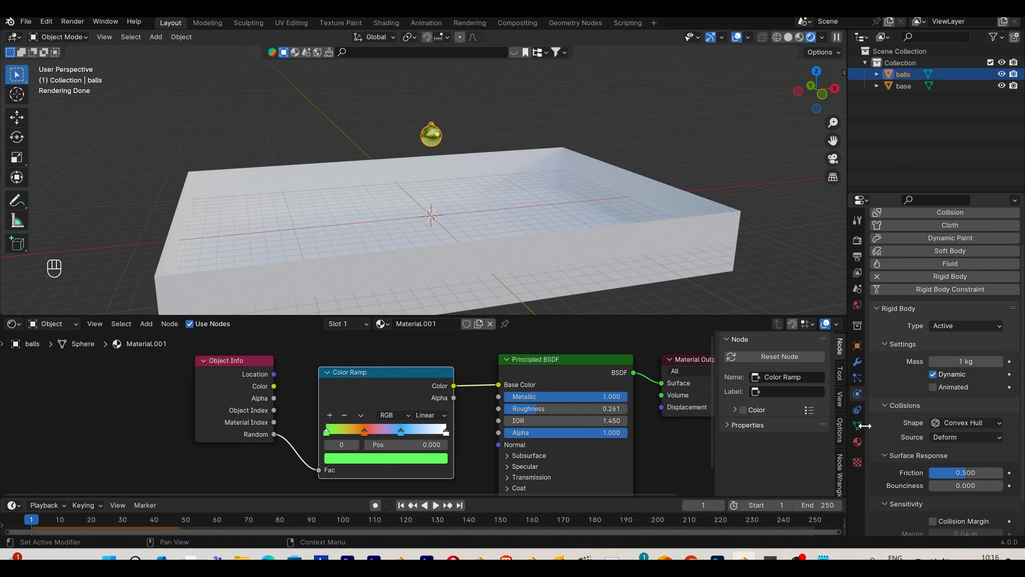
- Move the ornament into a new collection named "balls"
scroll(916, 454, down, 3)
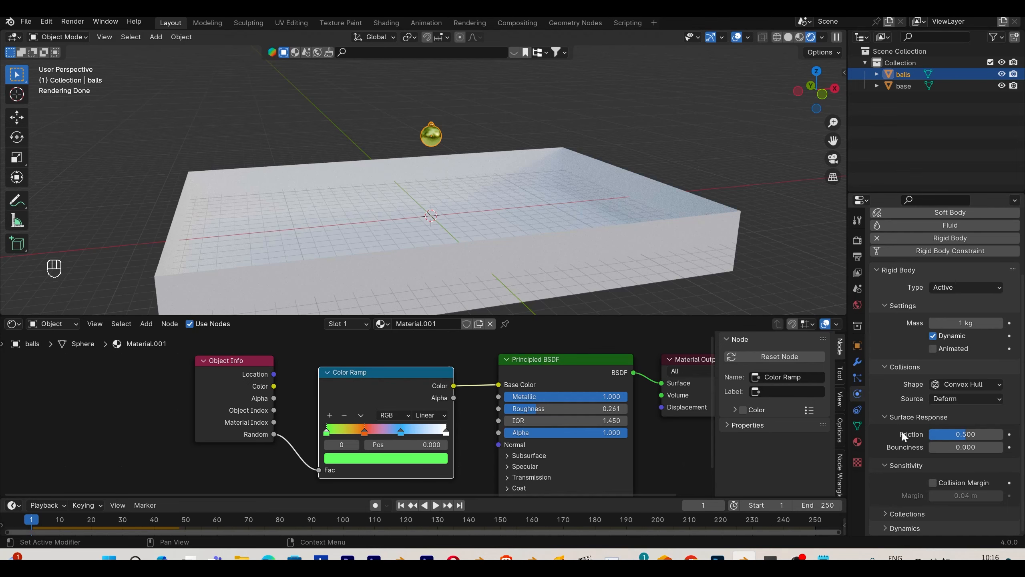
shift+middle_drag(551, 152, 553, 166)
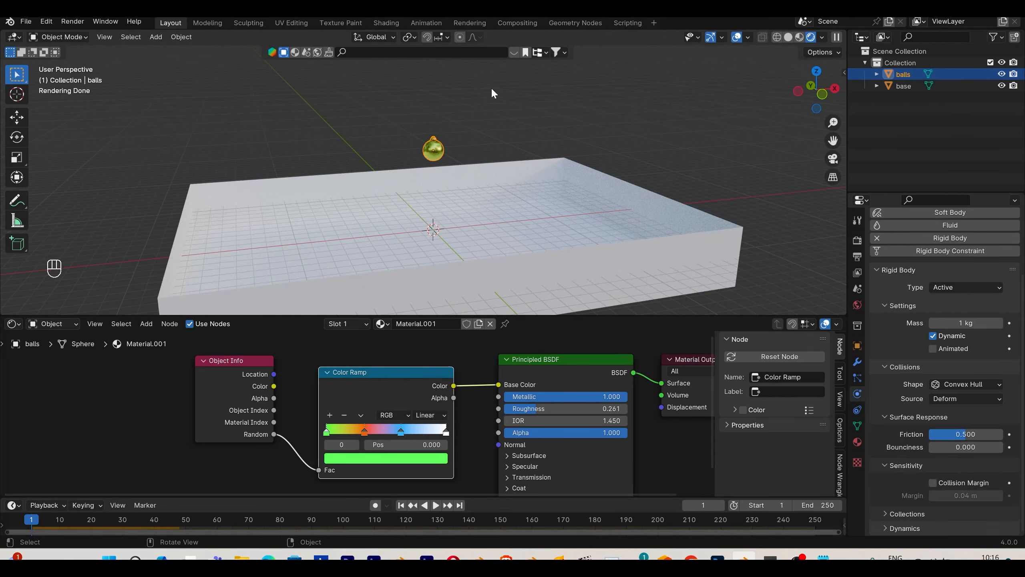
key(m)
click(458, 121)
text(balls)
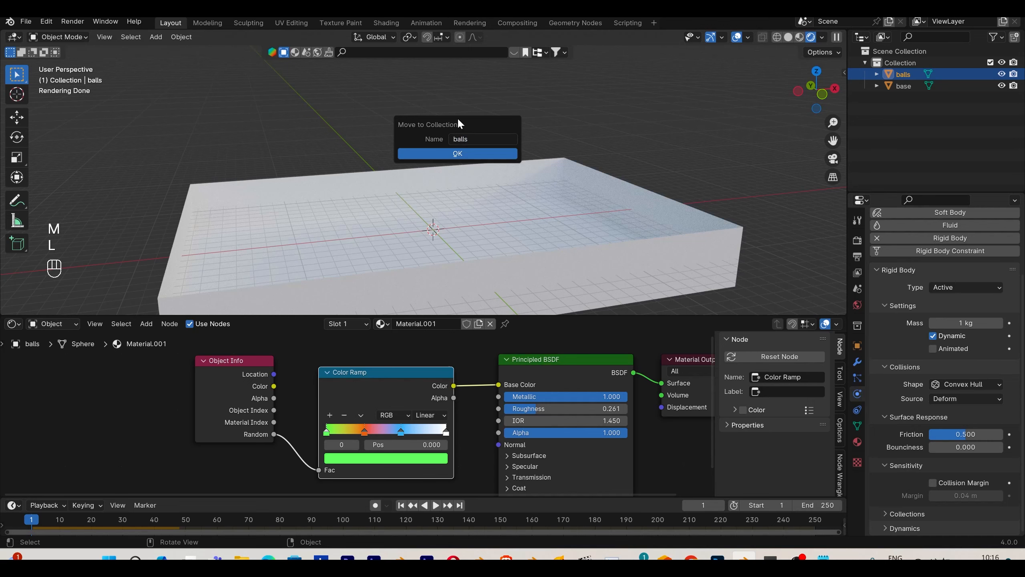
key(Return)
- Duplicate the ornament five times in the front view, placing the copies in a loose cluster above the tray
key(KP_1)
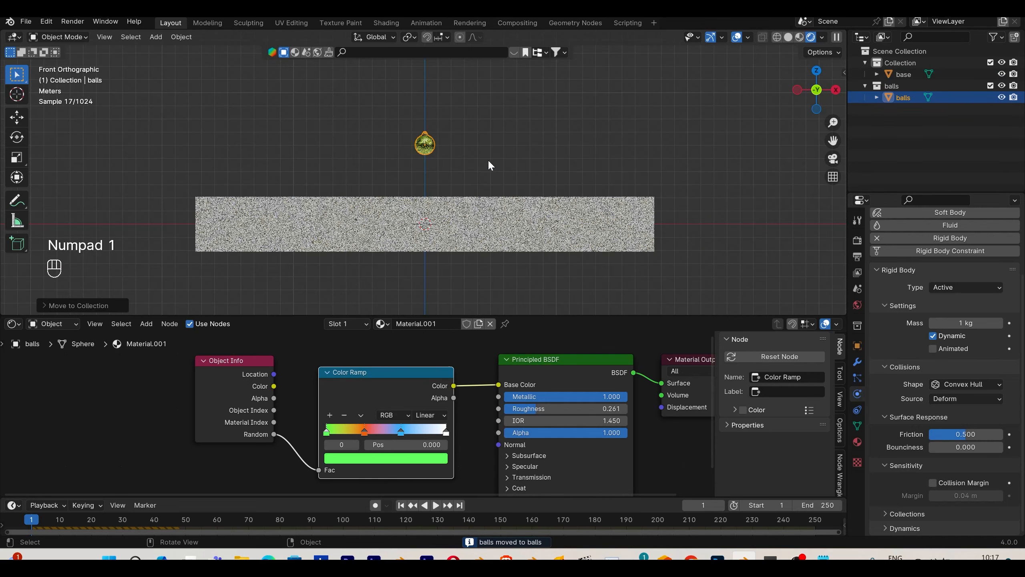
key(shift+d)
click(504, 156)
key(shift+d)
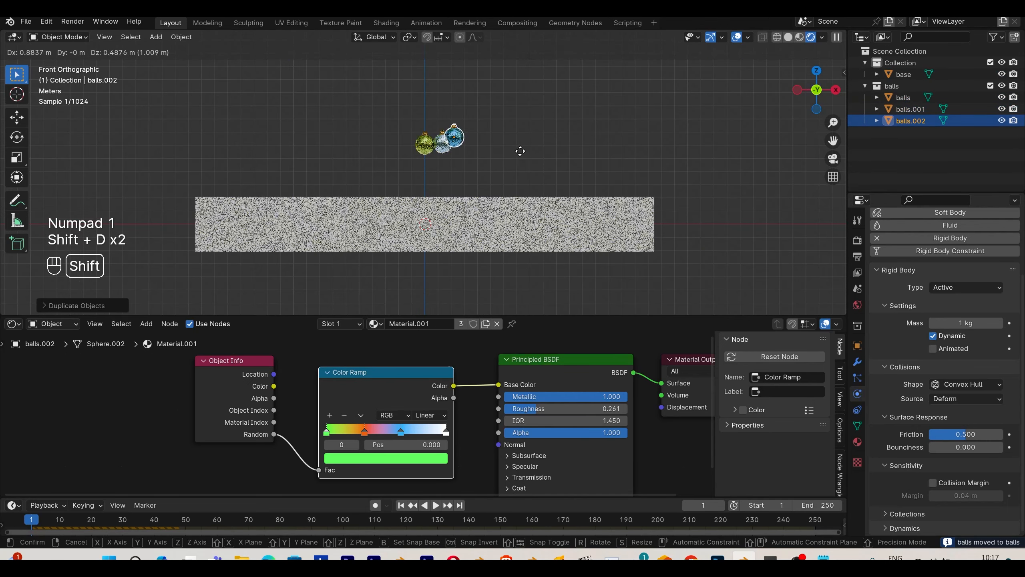
click(497, 134)
key(shift+d)
click(531, 141)
key(shift+d)
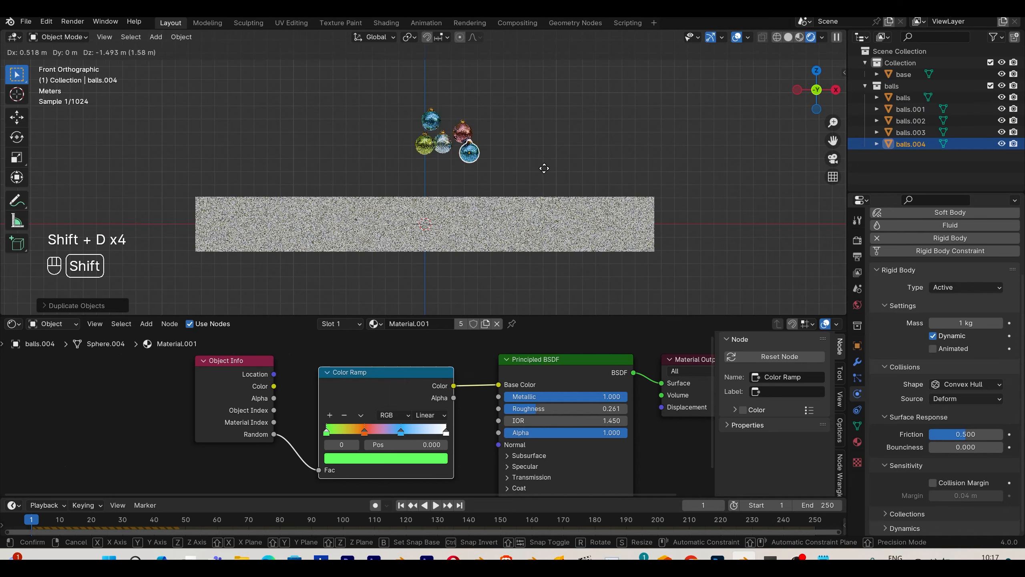
click(541, 169)
key(shift+d)
click(489, 161)
- Select the whole cluster of six ornaments and duplicate it directly above the original cluster
drag(341, 80, 520, 170)
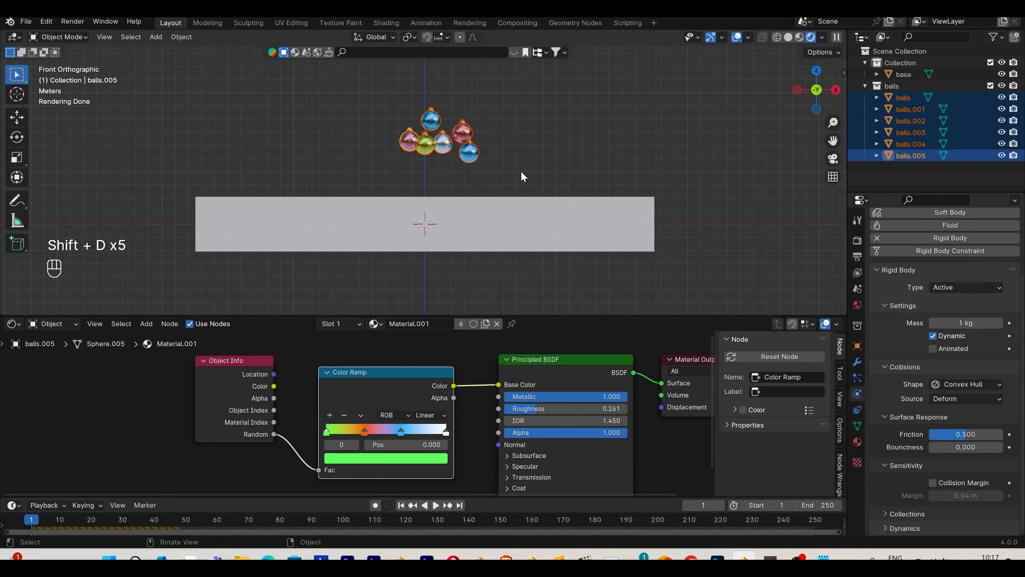
key(shift+d)
click(497, 106)
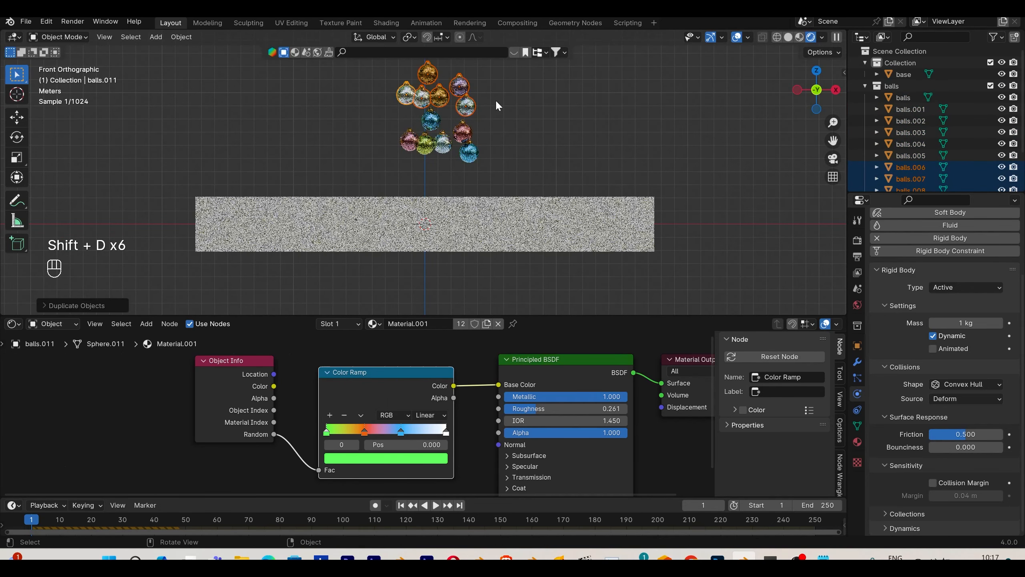
- Duplicate the ornament clusters in the side and top views until 150 ornaments are spread above the tray
key(KP_3)
middle_drag(496, 101, 514, 137)
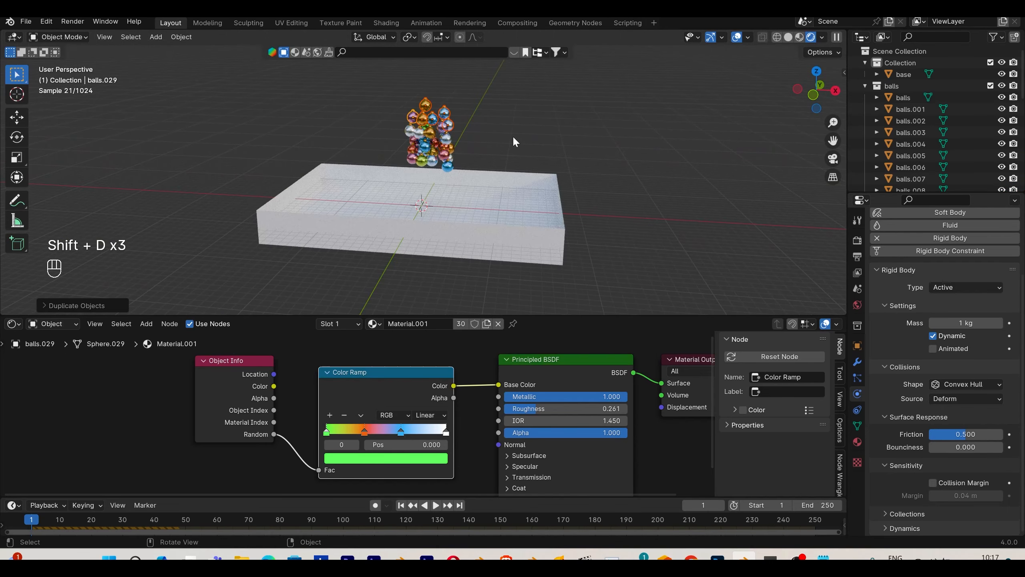
key(KP_7)
key(shift+d)
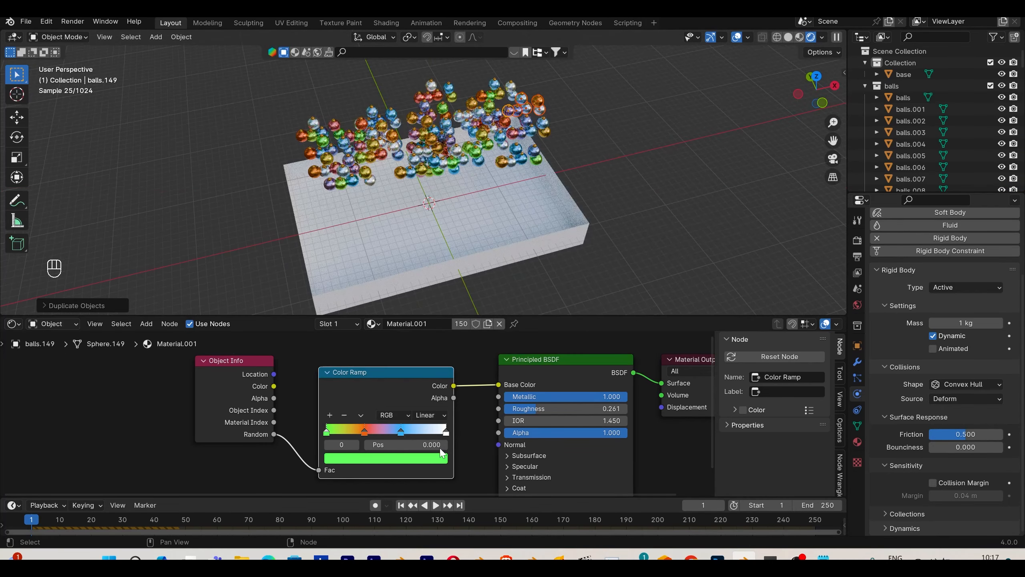
- Test-play the falling ornaments, return to the first frame and switch the viewport to solid shading
click(436, 506)
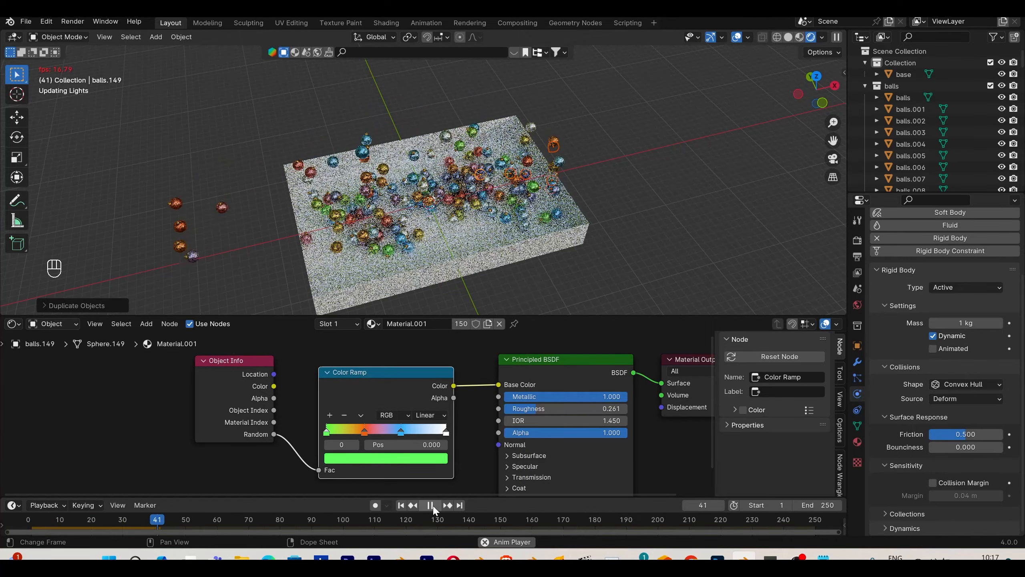
click(431, 505)
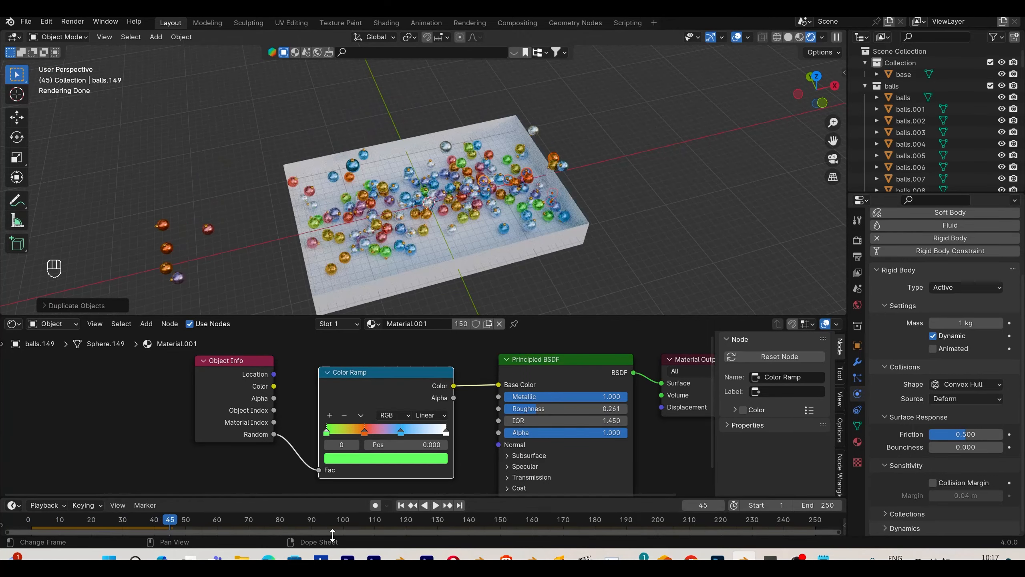
click(402, 506)
click(788, 37)
mouse_move(423, 172)
middle_down()
mouse_move(410, 134)
mouse_move(419, 126)
mouse_move(363, 129)
middle_up()
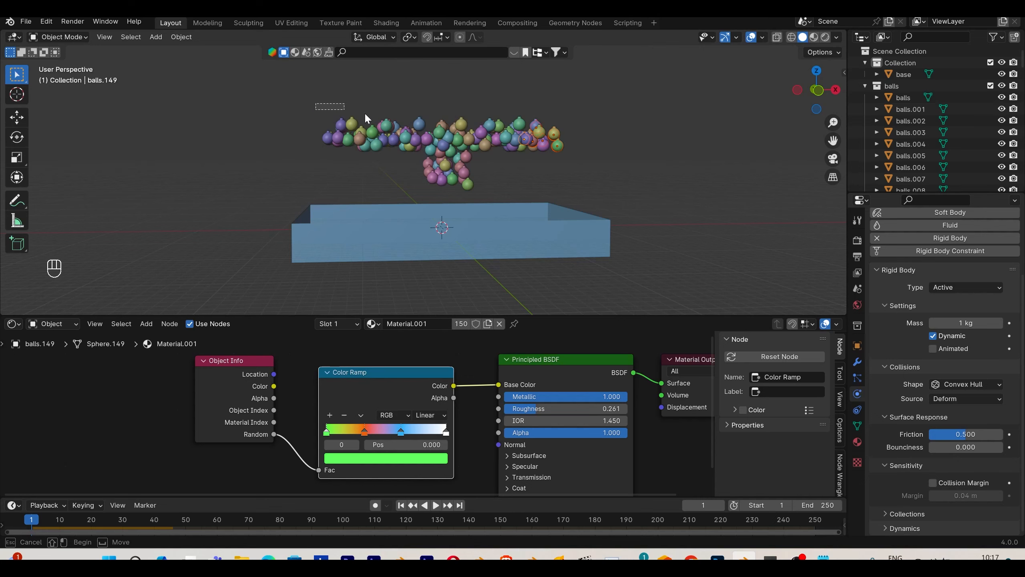
- Select all the hanging ornaments and set the rigid body collision shape of the whole selection to Sphere
drag(316, 102, 606, 187)
middle_drag(475, 174, 499, 188)
scroll(500, 189, up, 5)
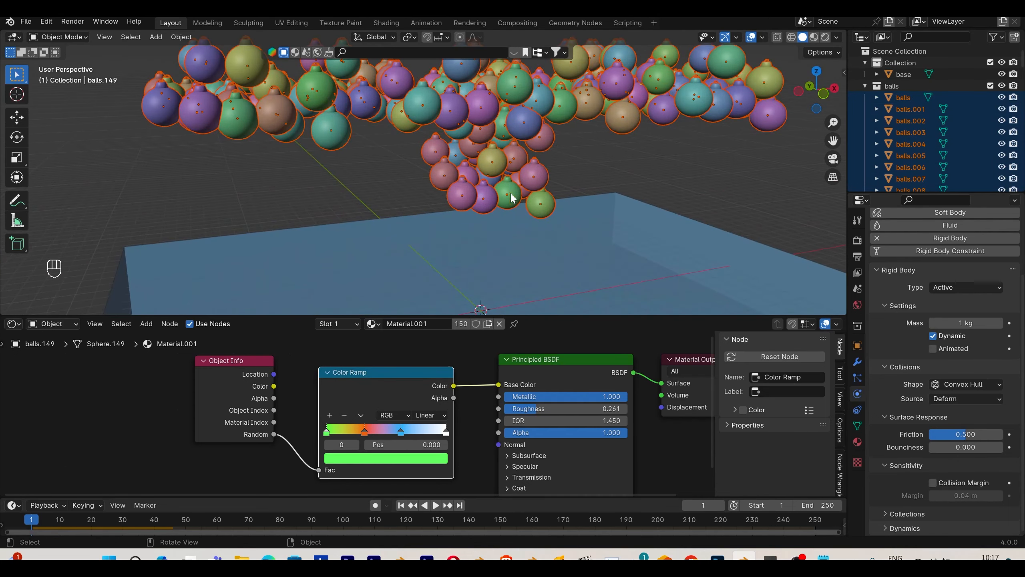
shift+middle_drag(510, 150, 492, 200)
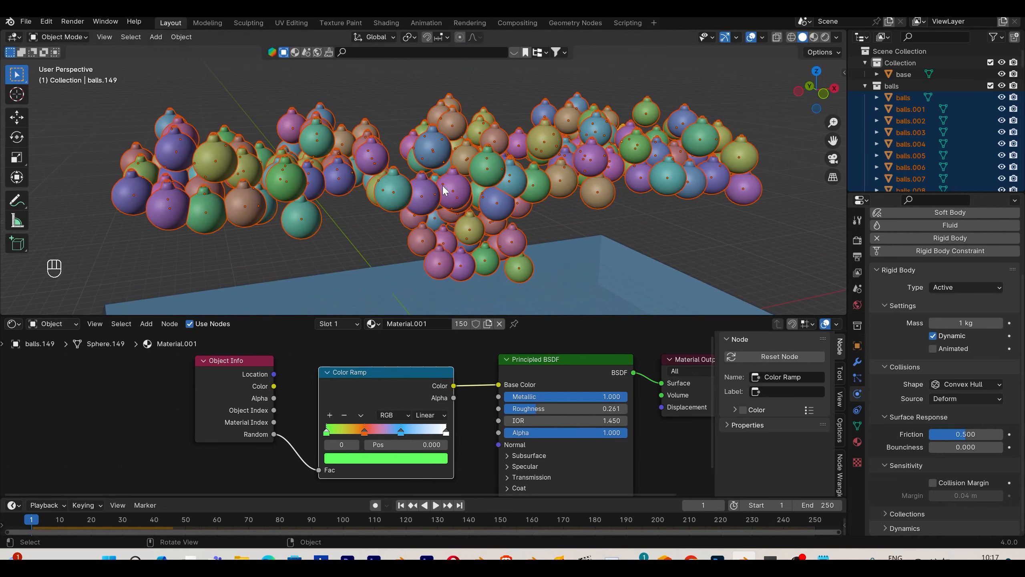
shift+click(441, 167)
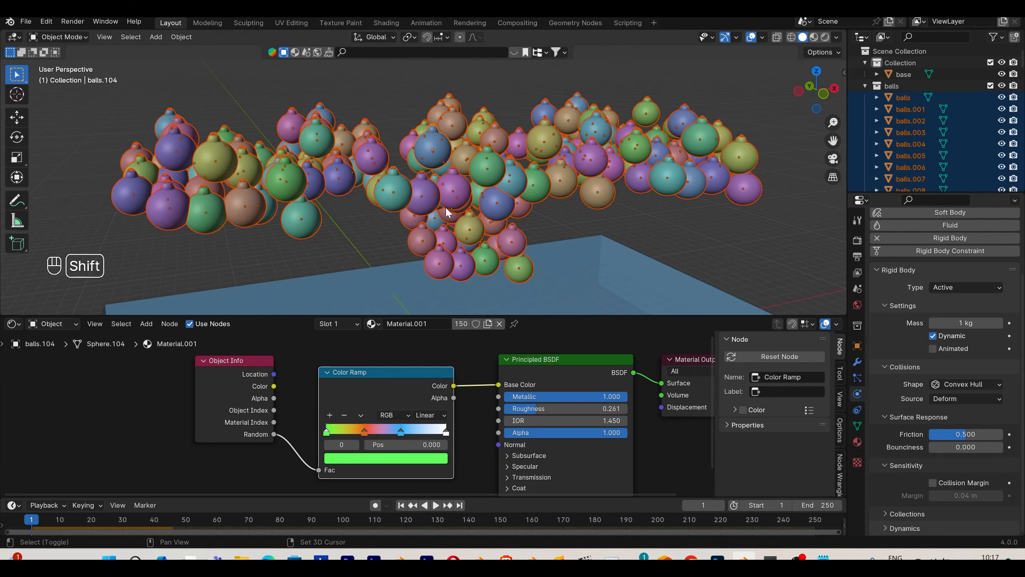
middle_drag(448, 210, 502, 134)
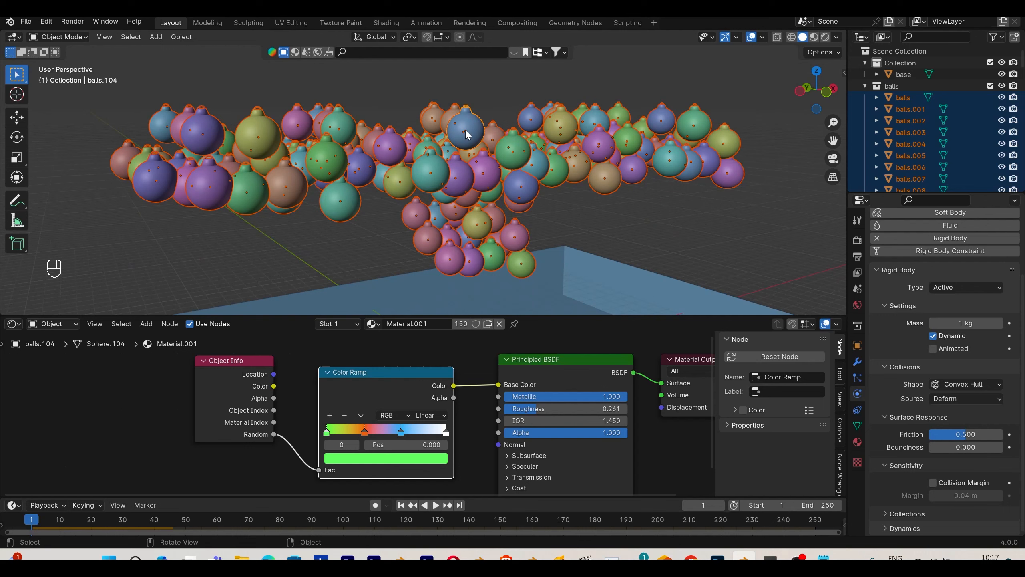
key(alt)
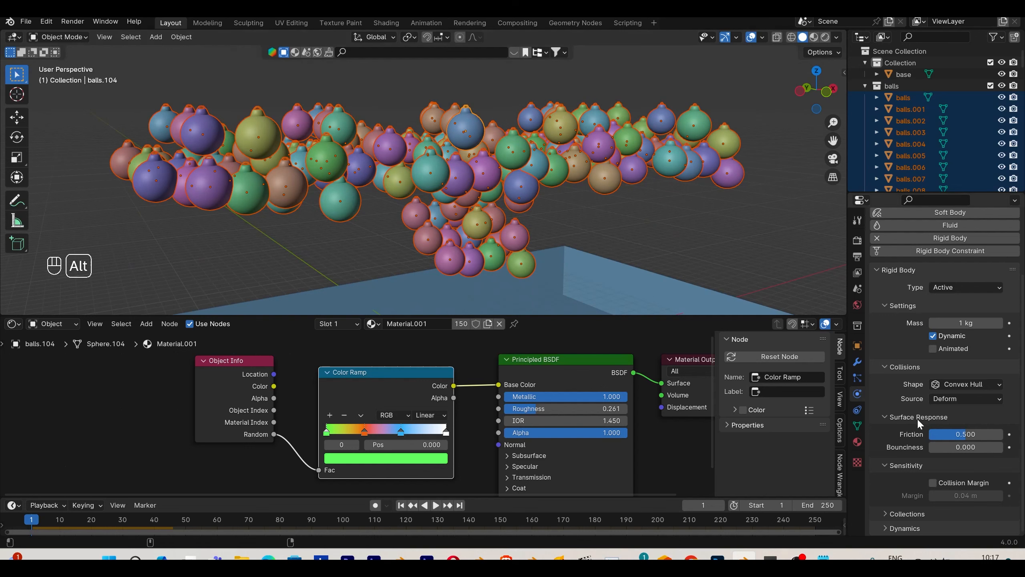
alt+click(963, 384)
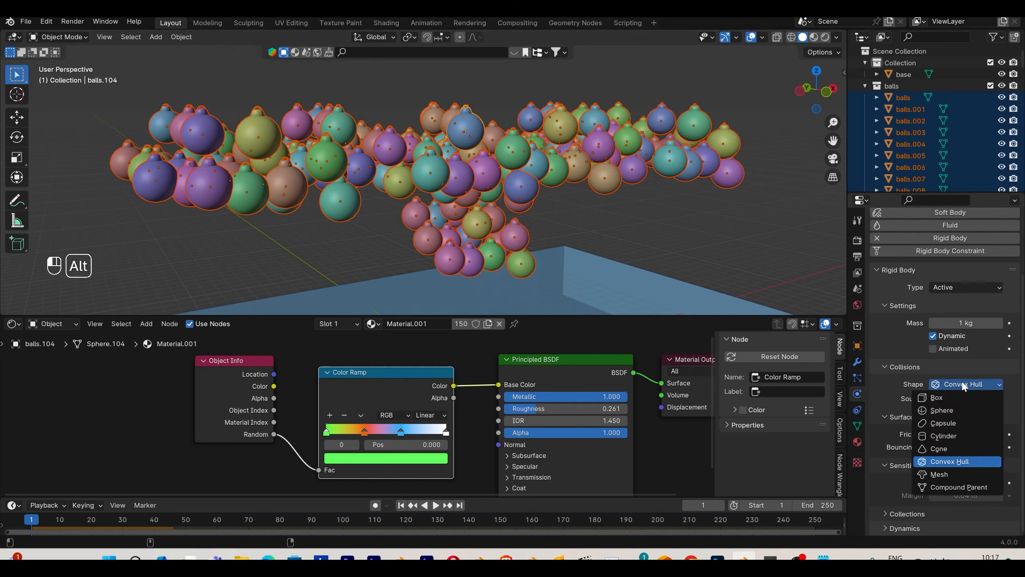
alt+click(957, 410)
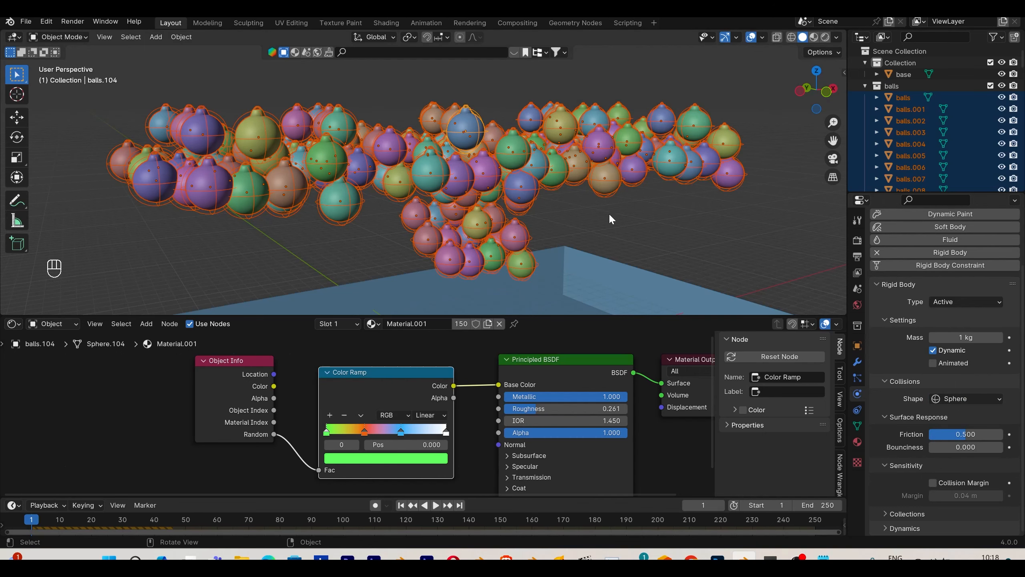
- Replay the simulation with the sphere collision shapes, examine how the ornaments scatter, and return to the first frame
middle_drag(608, 213, 581, 205)
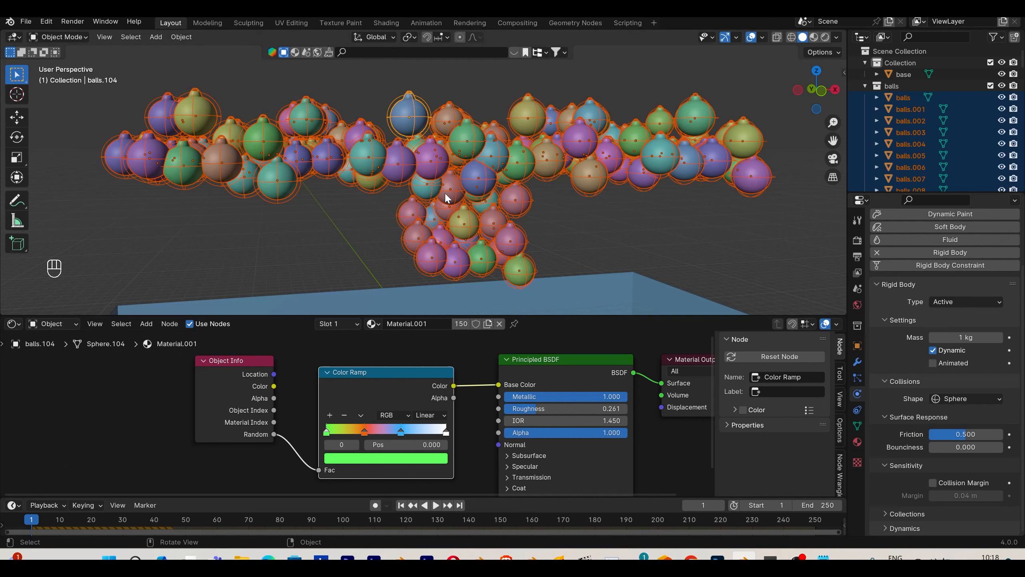
scroll(445, 192, down, 4)
click(436, 506)
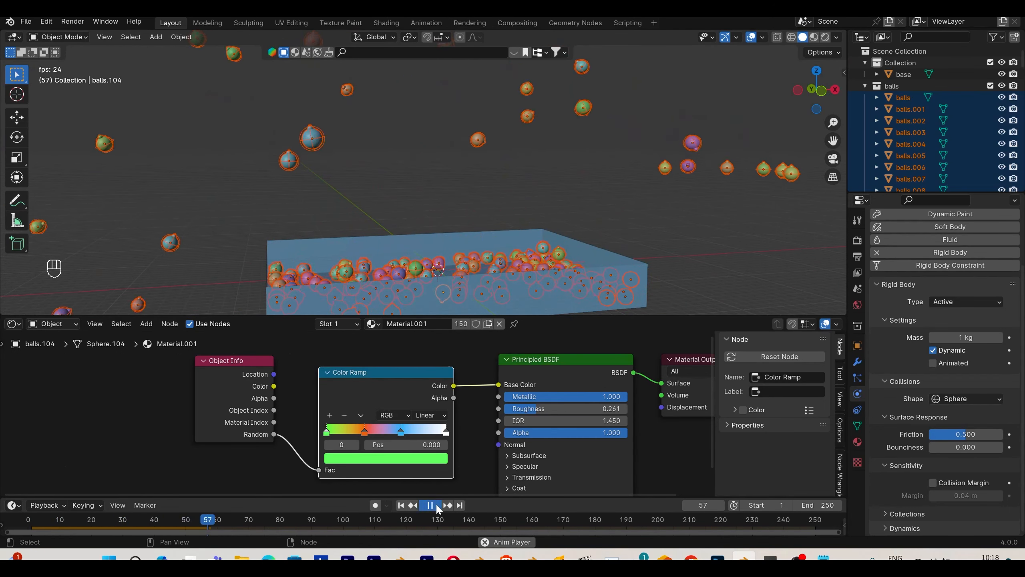
click(436, 503)
middle_drag(501, 258, 527, 219)
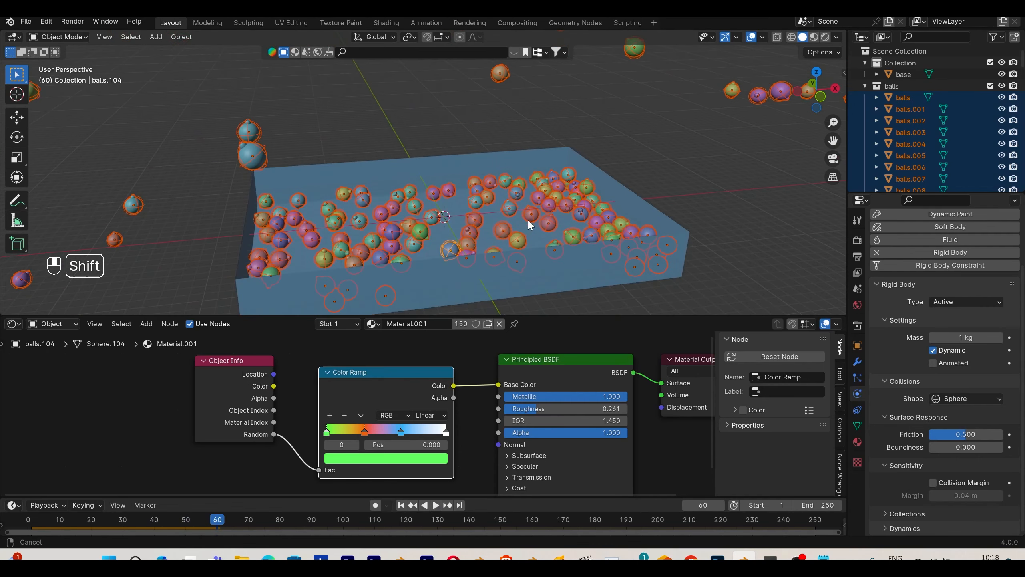
click(402, 505)
shift+middle_drag(404, 163, 416, 234)
scroll(417, 234, up, 4)
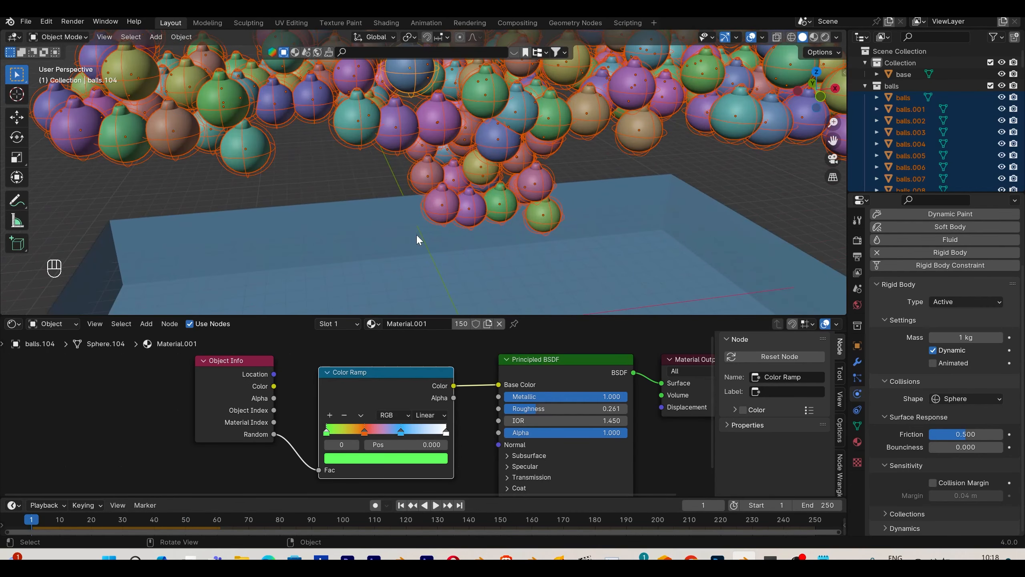
- Play the simulation of the falling ornaments in a wider view of the tray
shift+middle_drag(343, 194, 430, 212)
scroll(409, 213, up, 3)
scroll(376, 192, down, 7)
click(436, 506)
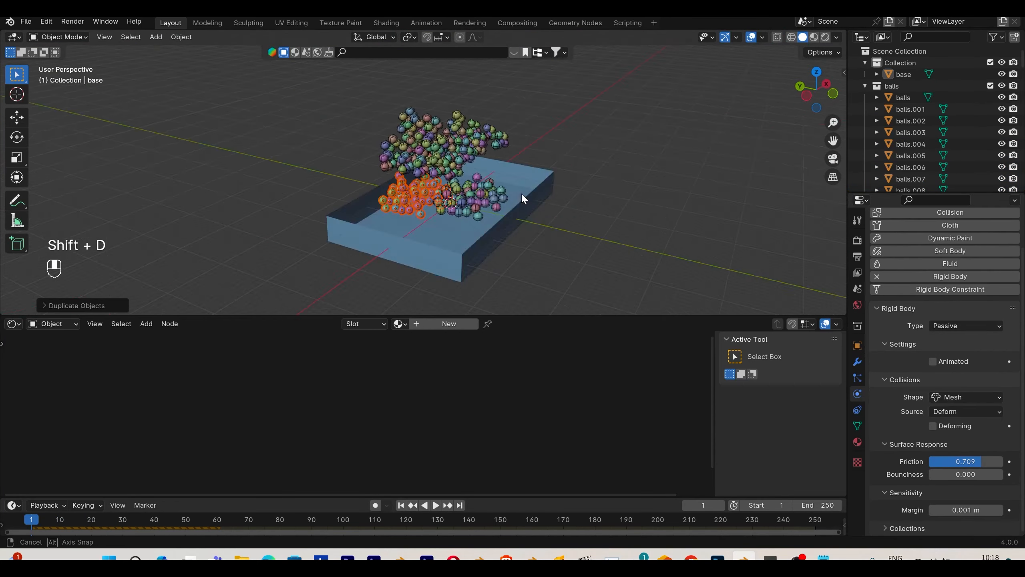
- Duplicate the selected ornament cluster and place the copy above the empty positive-X end of the tray
middle_drag(521, 194, 470, 191)
key(shift+d)
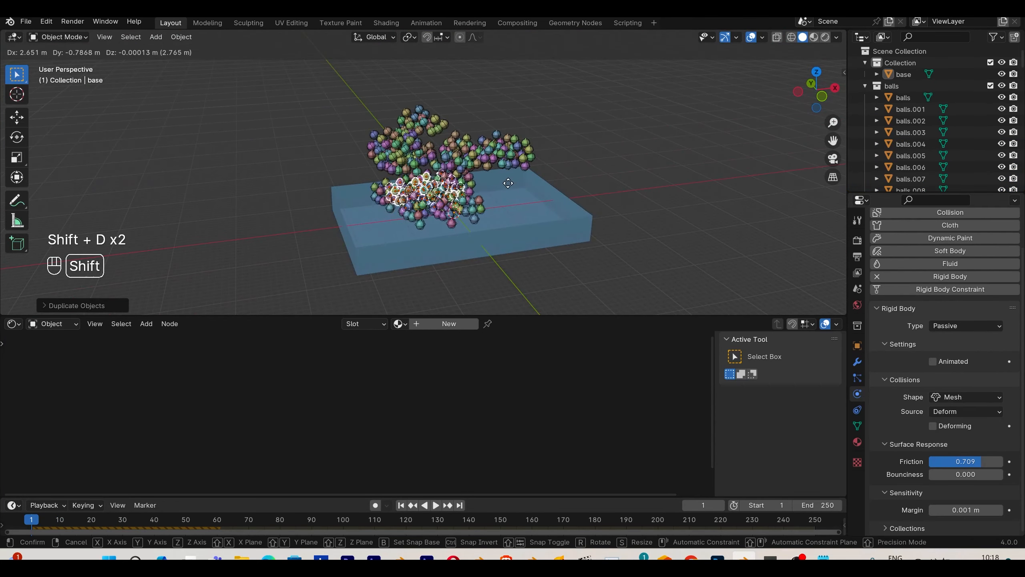
click(581, 186)
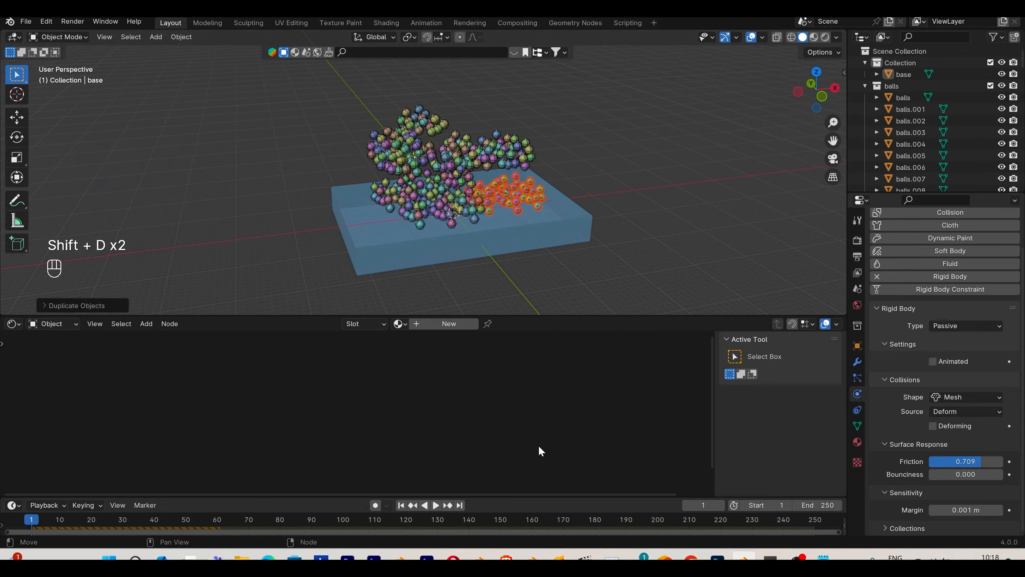
- Replay the simulation with the added ornaments, preview the filled tray in Rendered shading, and return to solid shading at the first frame
click(437, 506)
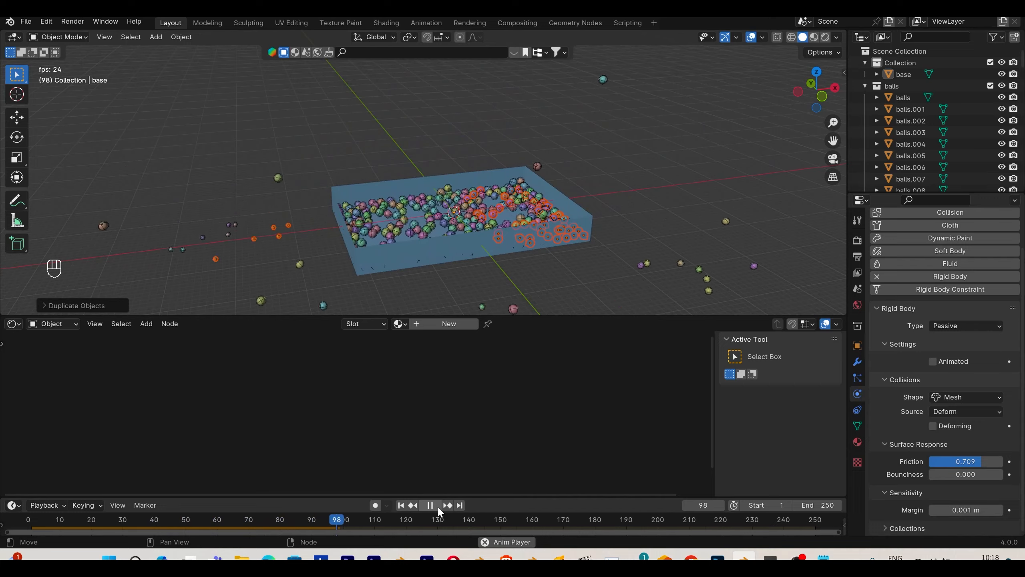
click(439, 509)
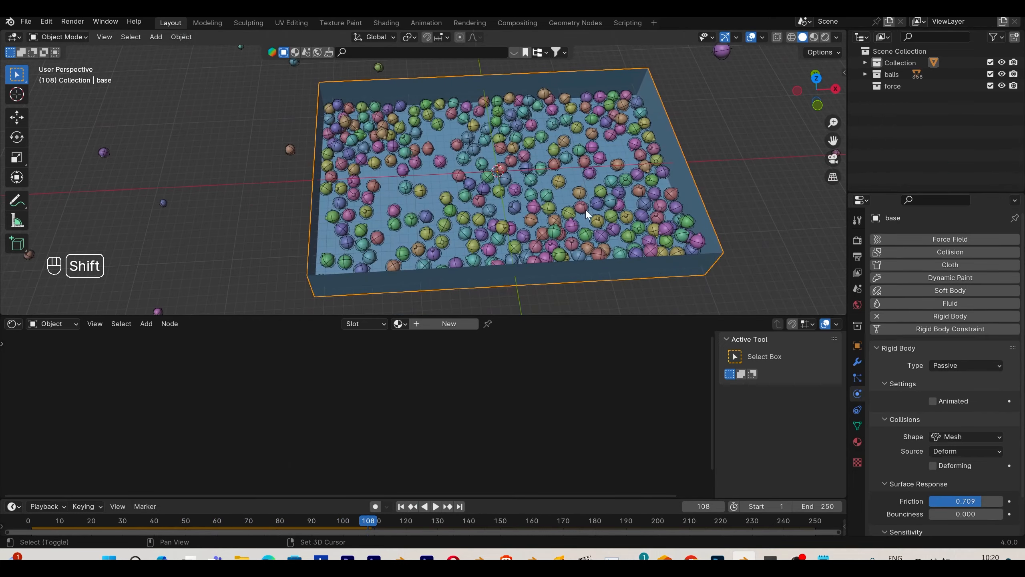
middle_drag(588, 214, 616, 181)
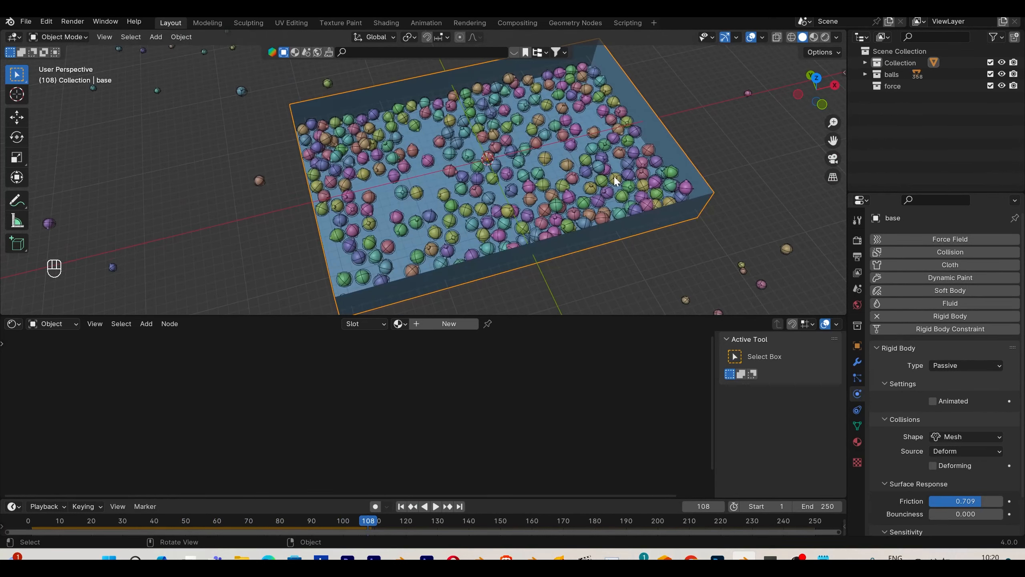
click(826, 38)
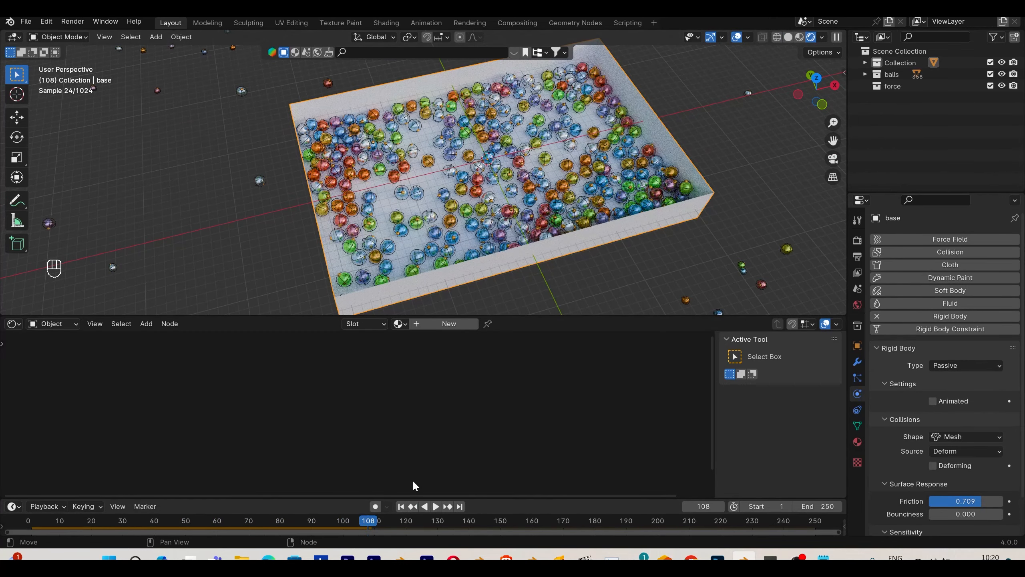
click(788, 37)
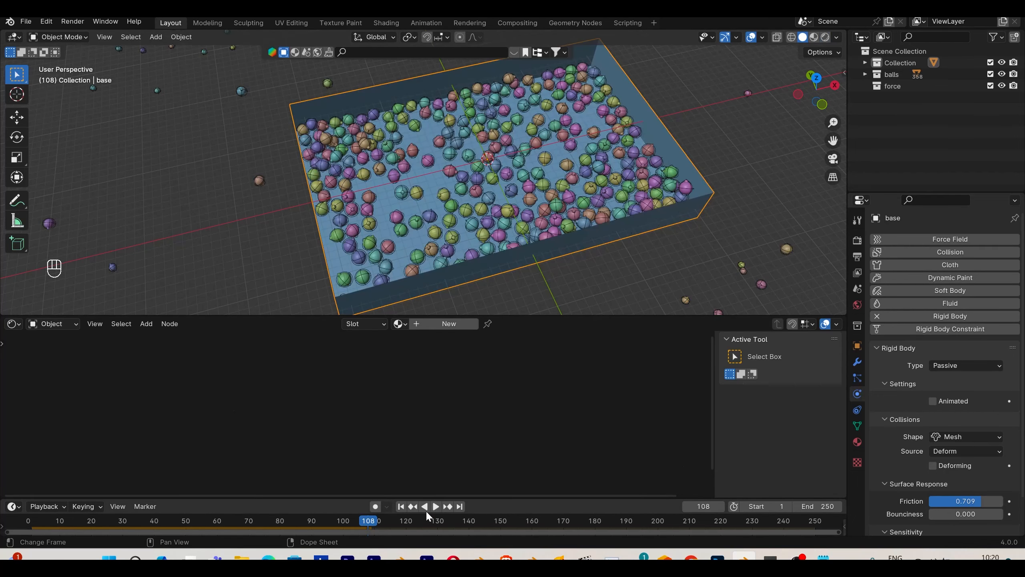
click(401, 507)
- Extrude the top edges of the tray's two short end walls upward along Z until the tray is about 24.6 m tall
middle_drag(509, 278, 474, 192)
key(2)
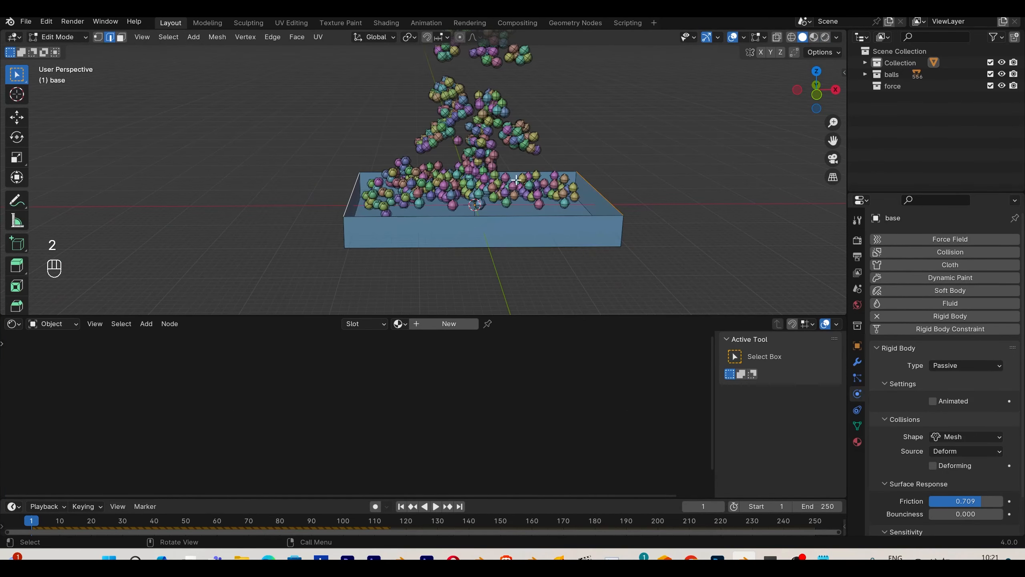
shift+middle_drag(597, 198, 597, 204)
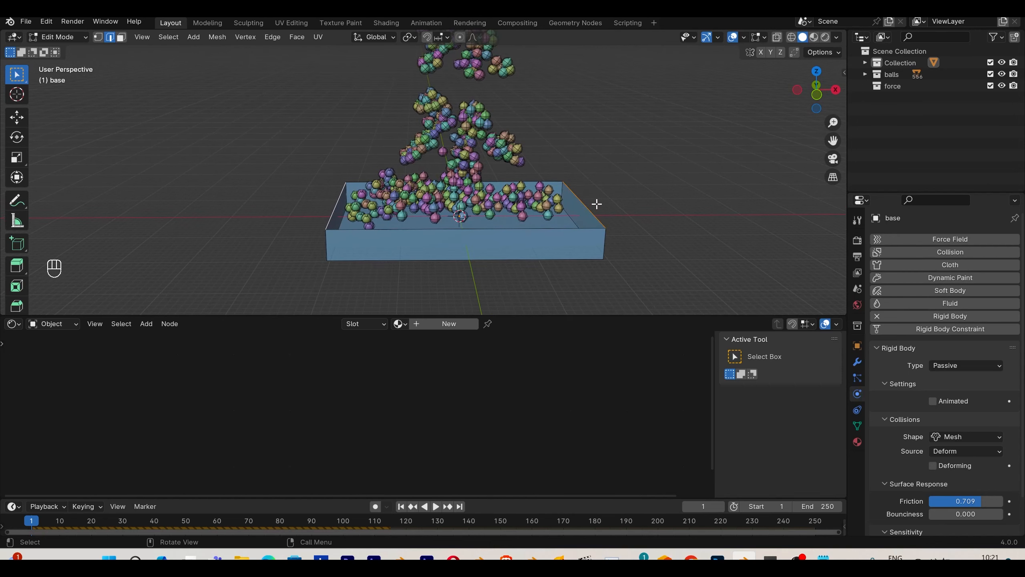
key(e)
key(z)
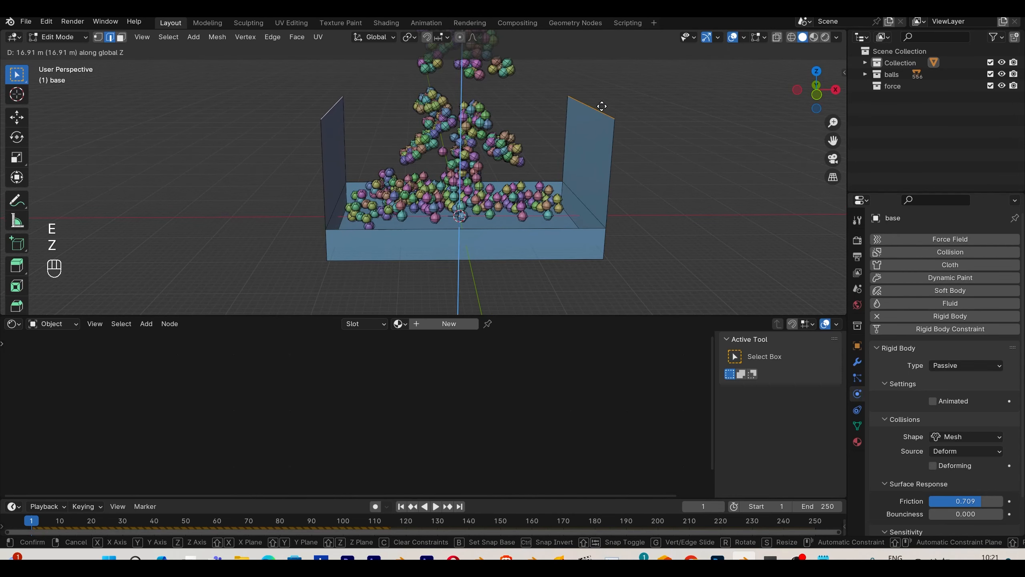
click(607, 94)
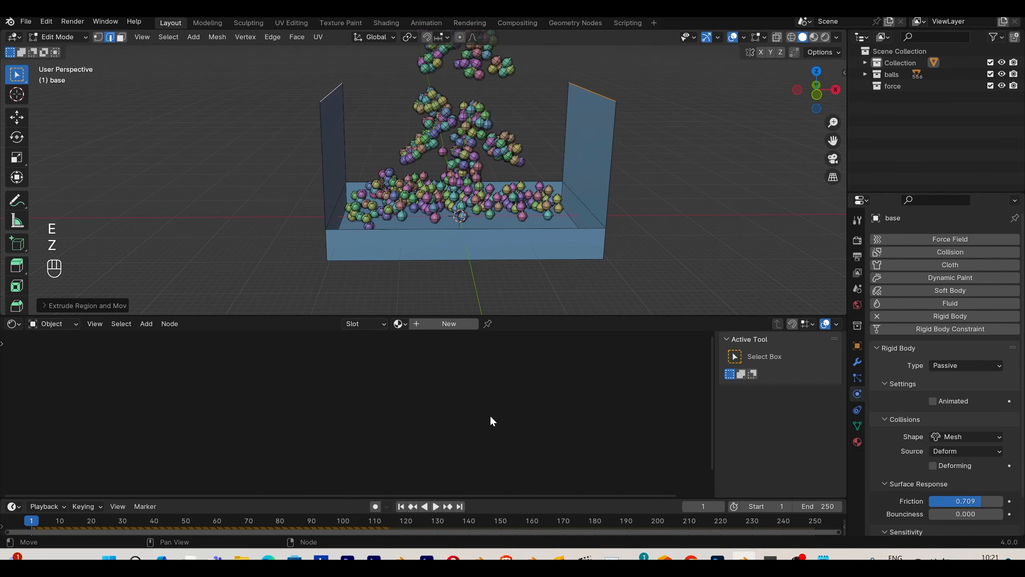
key(Tab)
- Replay the simulation with the raised end walls, stop it, and return to the first frame
click(436, 507)
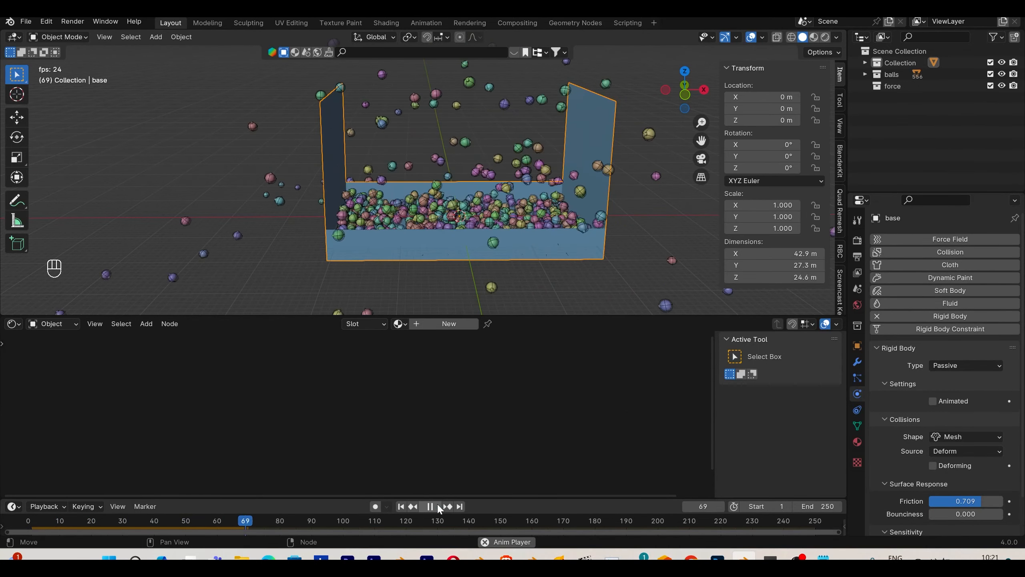
click(439, 507)
middle_drag(492, 259, 481, 239)
key(shift+Left)
- Add a plane at the origin and scale it up to about 231 m square as a ground
key(shift+a)
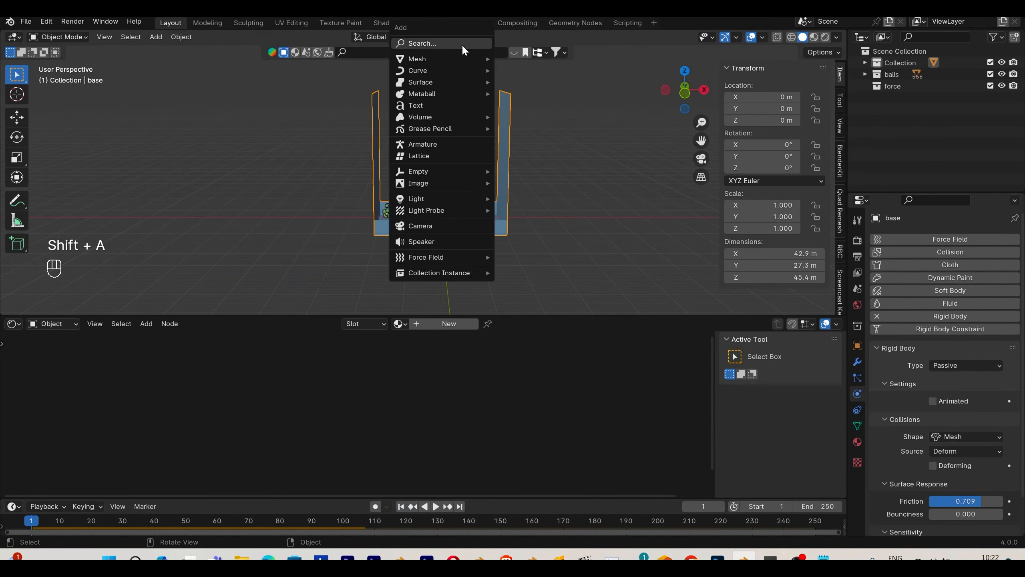
mouse_move(444, 59)
click(501, 61)
key(s)
click(719, 193)
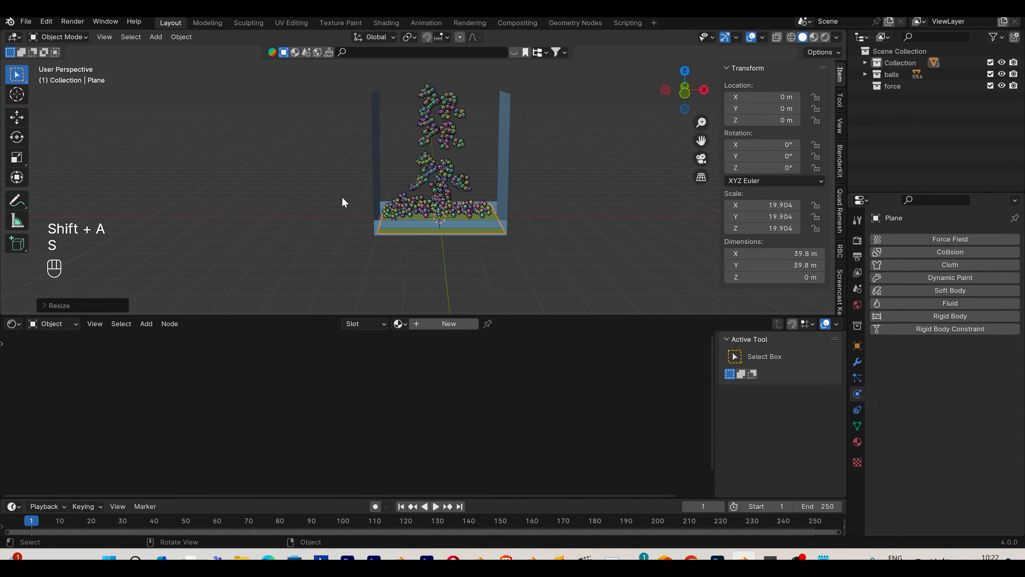
key(s)
click(745, 206)
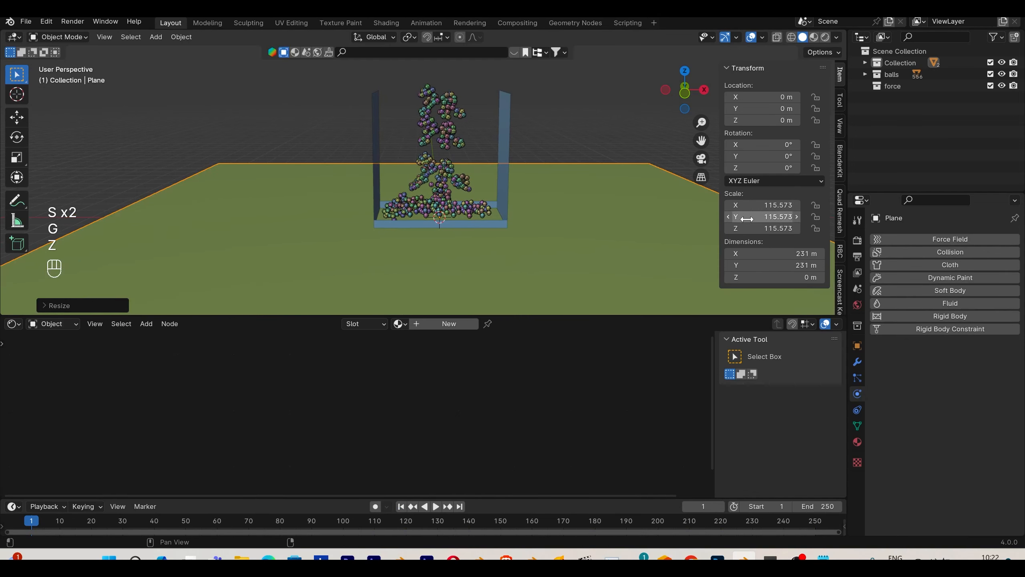
- Lower the ground plane beneath the tray to about Z -2.85 m and shape its border into a slope about 6.15 m high
key(g)
key(z)
key(g)
key(z)
middle_drag(520, 236, 562, 244)
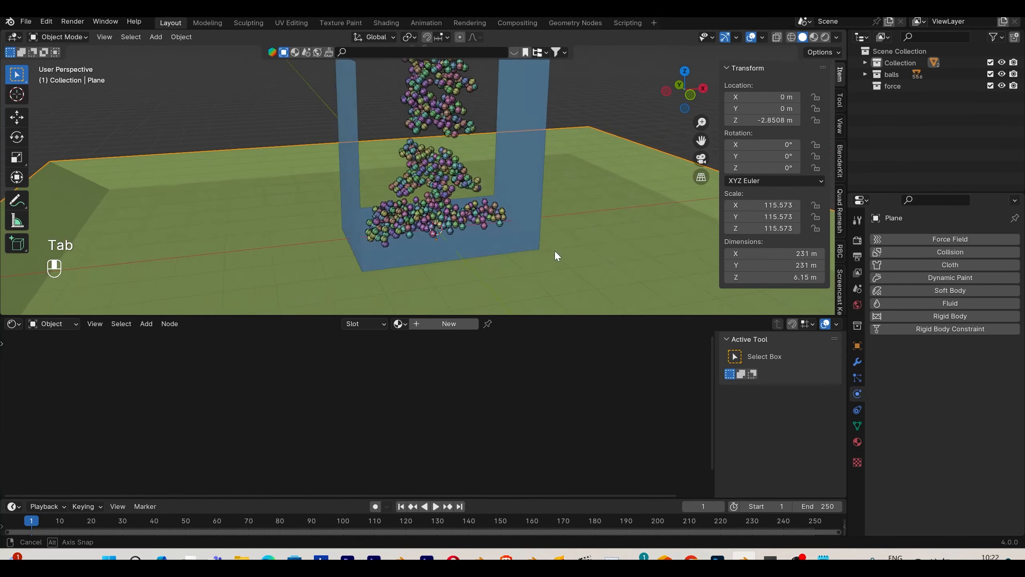
- Give the ground plane a rigid body with type Passive and the Mesh collision shape
click(436, 506)
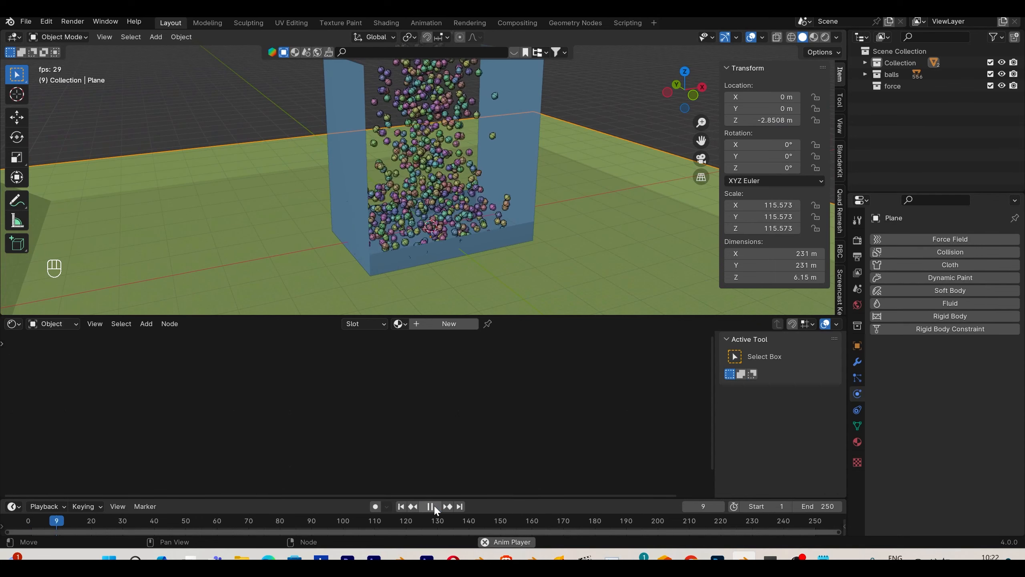
key(Escape)
click(950, 316)
click(972, 365)
click(964, 386)
click(965, 436)
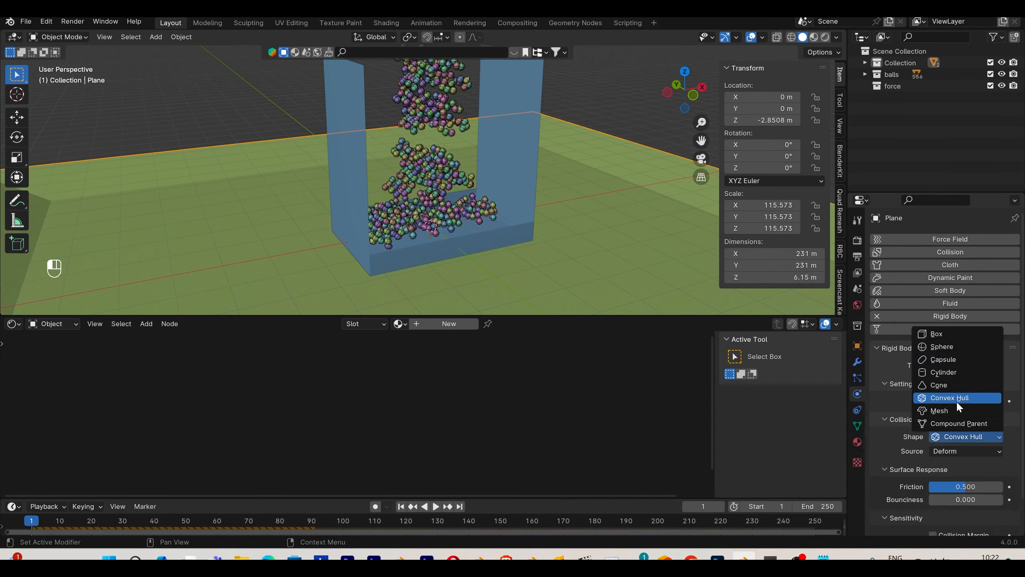
click(952, 408)
- Play the simulation with the ground plane, examine how the ornaments fill the tray up close, and return to the first frame
click(438, 506)
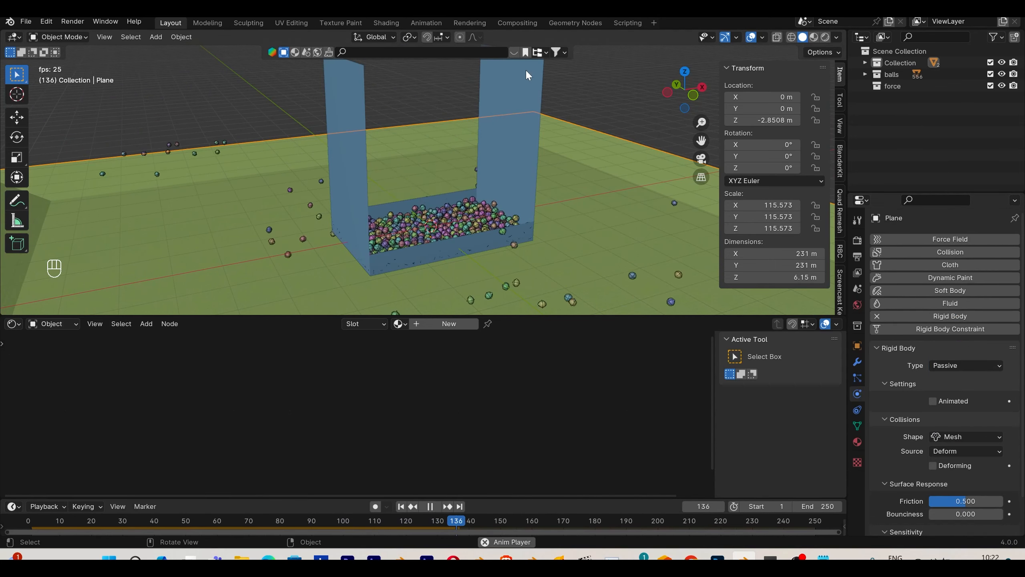
click(436, 507)
scroll(526, 218, up, 3)
middle_drag(524, 226, 488, 236)
key(n)
shift+middle_drag(563, 223, 555, 202)
scroll(571, 247, up, 1)
scroll(572, 247, down, 2)
middle_drag(555, 201, 549, 233)
scroll(549, 234, up, 2)
shift+middle_drag(526, 186, 540, 225)
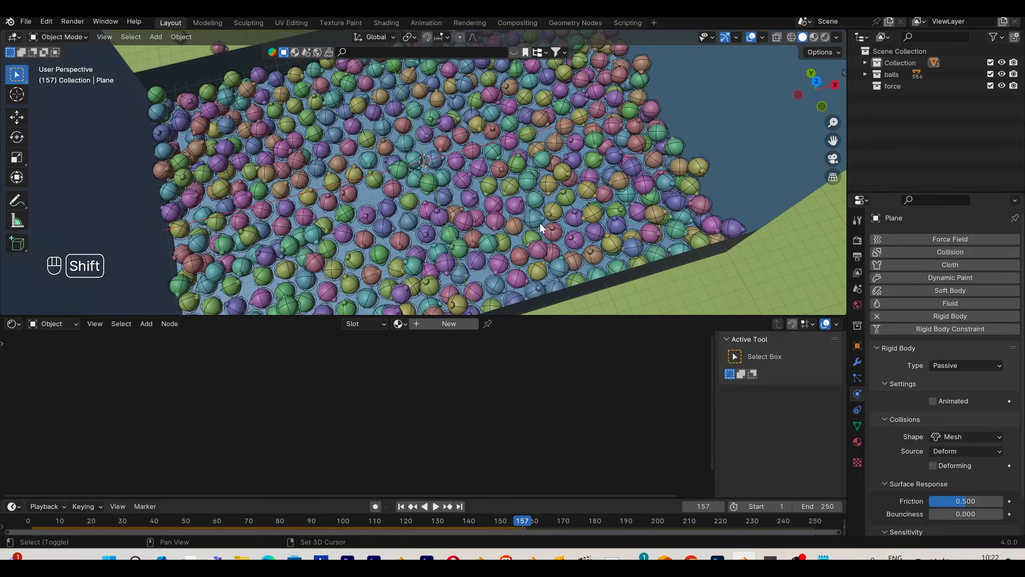
scroll(513, 224, down, 5)
click(404, 507)
- Preview the enlarged ornament simulation in Rendered shading, examine the filled tray, and return to the first frame
middle_drag(448, 213, 469, 151)
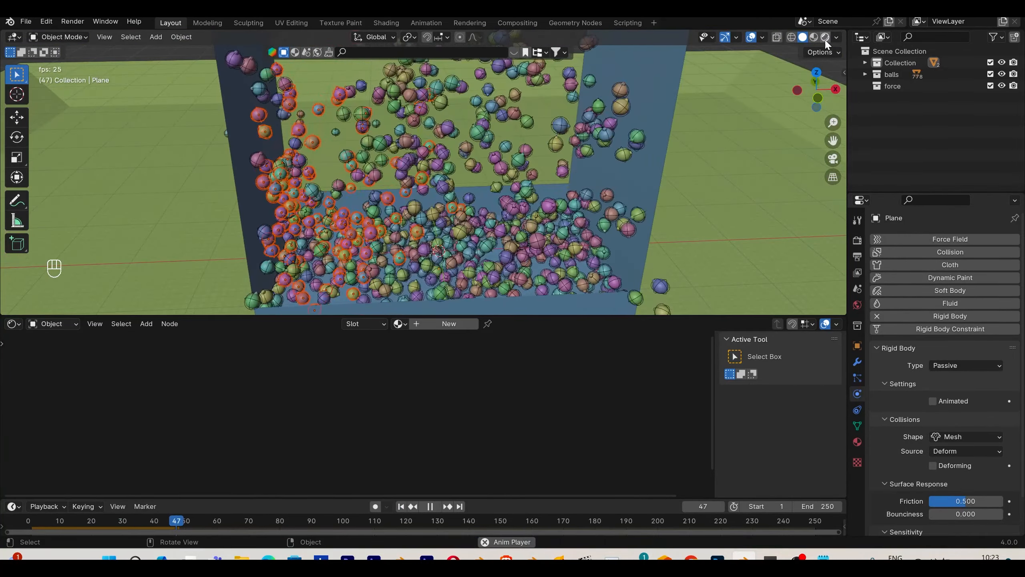
click(825, 38)
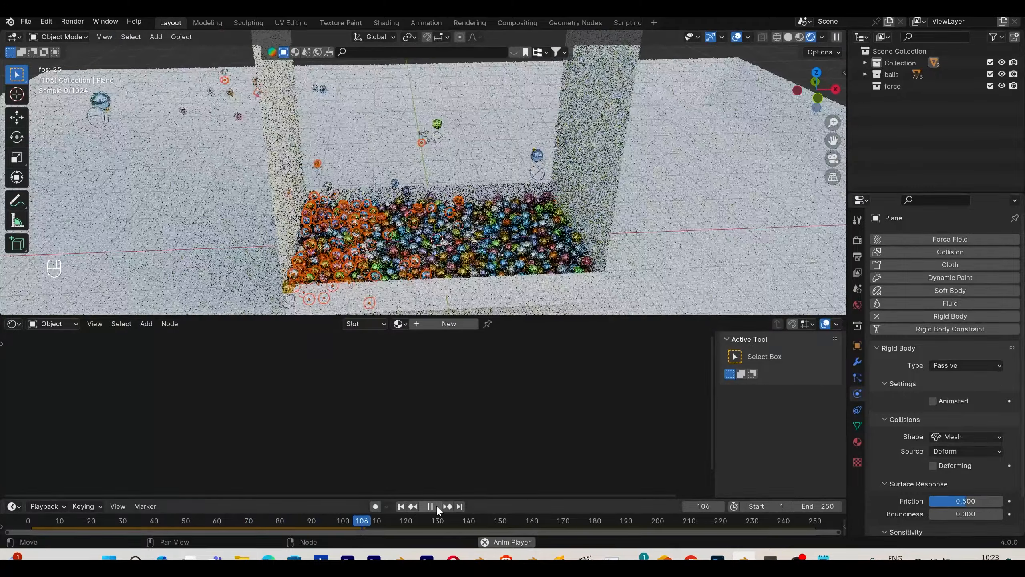
click(429, 506)
middle_drag(545, 251, 582, 267)
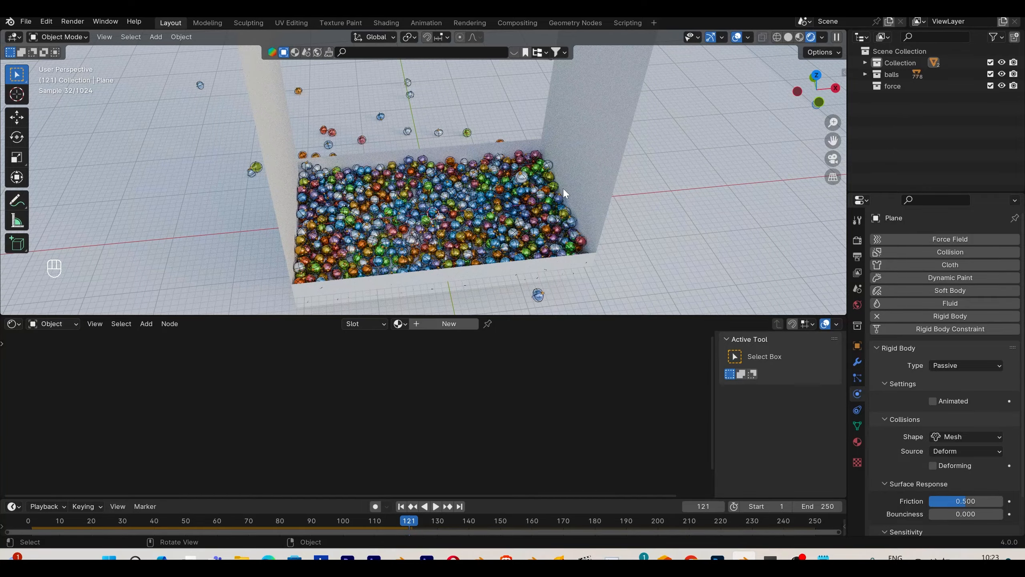
scroll(521, 209, up, 3)
scroll(521, 209, down, 4)
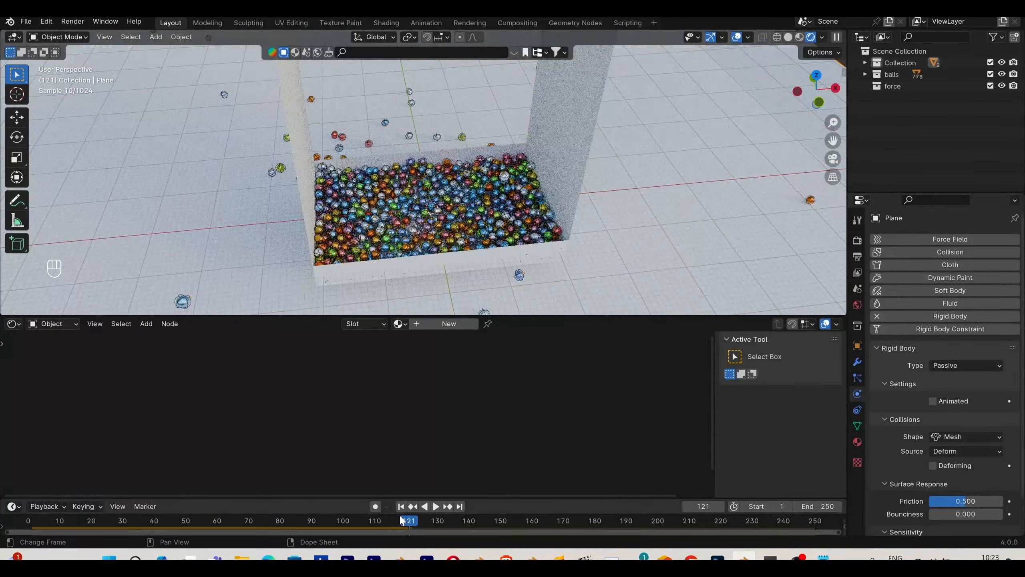
click(401, 507)
- Add a camera from the top view and move it to a new collection named CAMERA
scroll(524, 210, down, 2)
shift+middle_drag(525, 208, 498, 237)
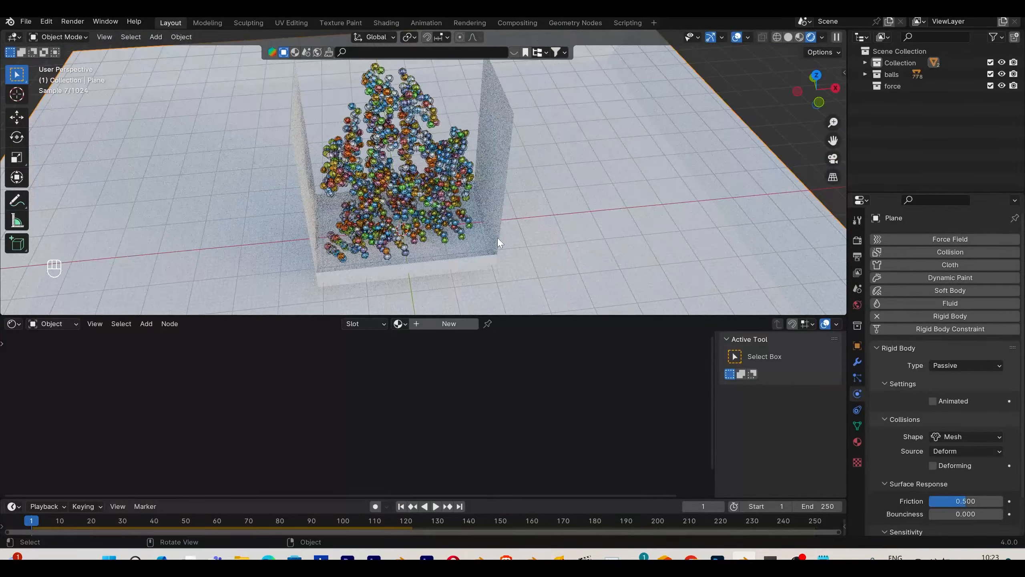
key(KP_7)
scroll(556, 233, up, 2)
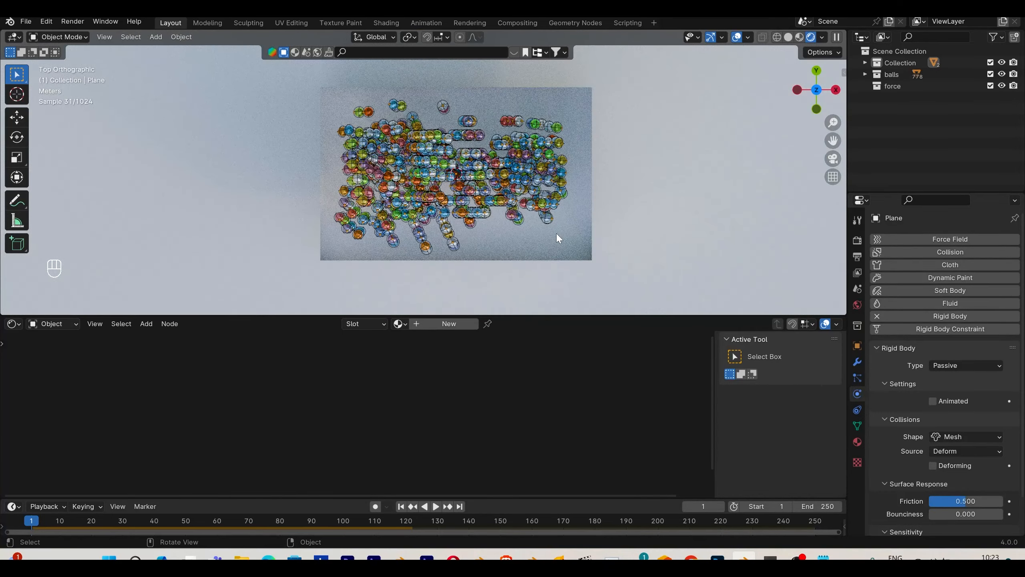
key(shift+a)
click(546, 400)
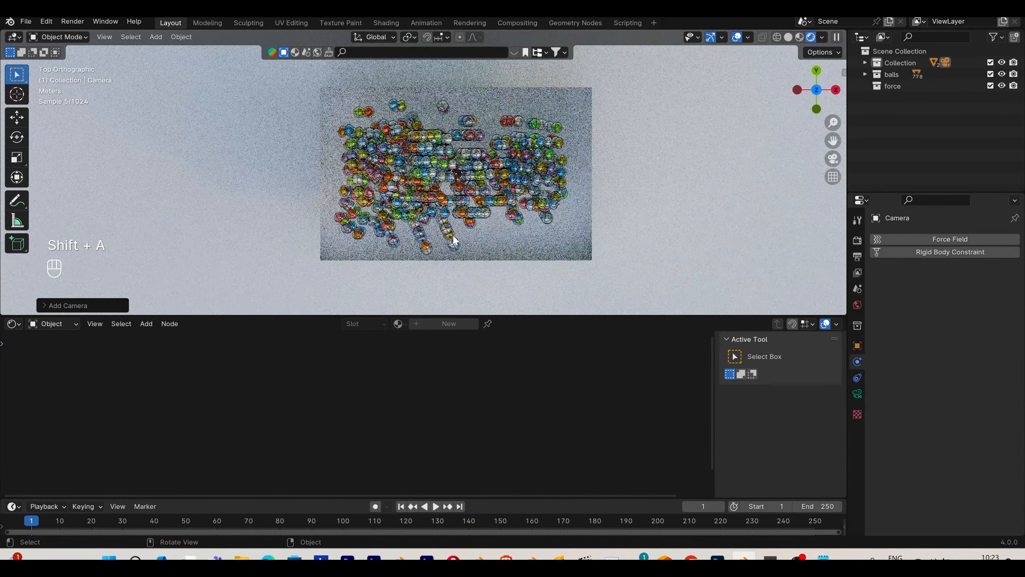
key(m)
click(451, 237)
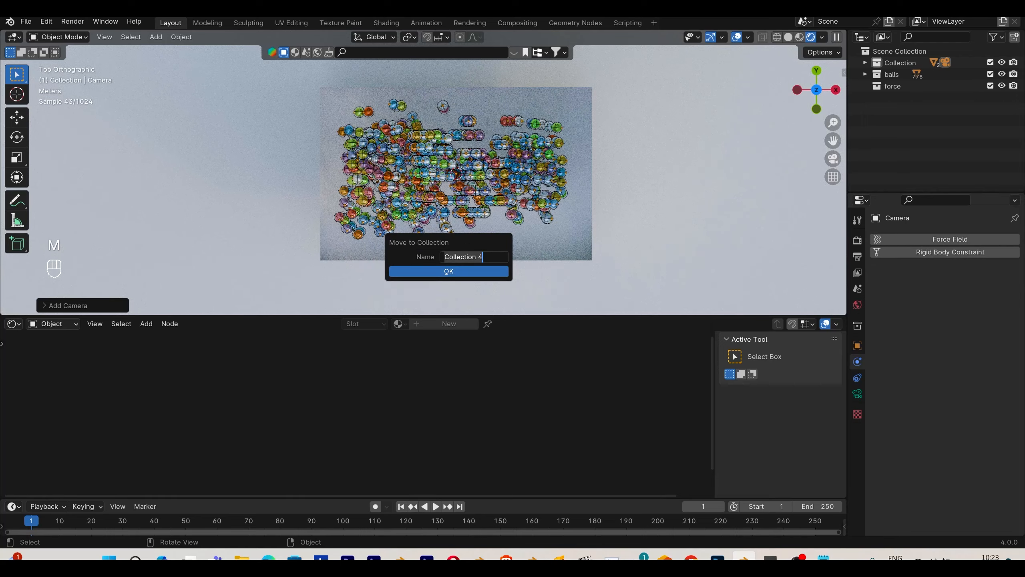
click(448, 274)
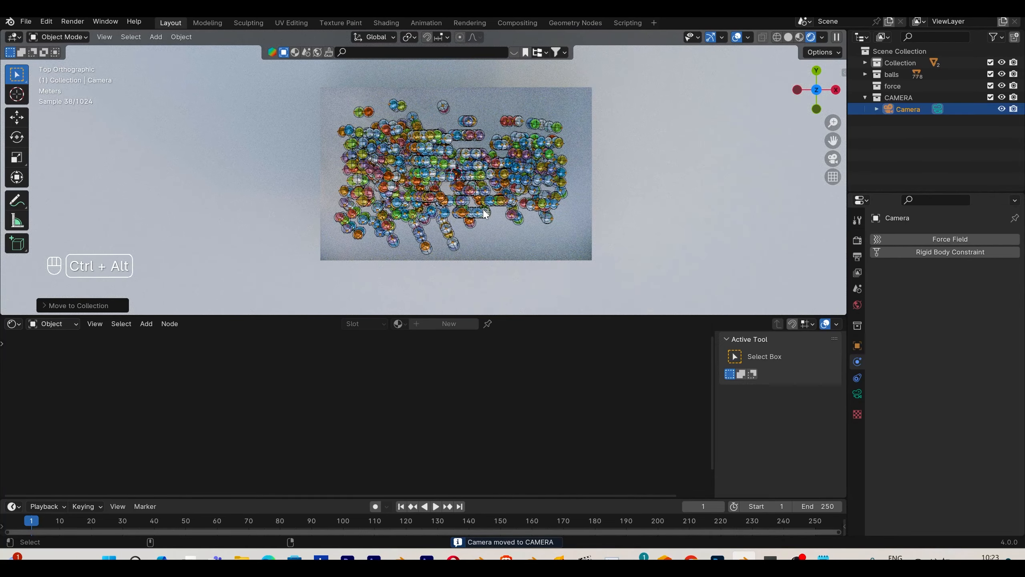
- Align the camera to the current top view and enable the Camera to View lock
key(ctrl+alt+KP_0)
key(n)
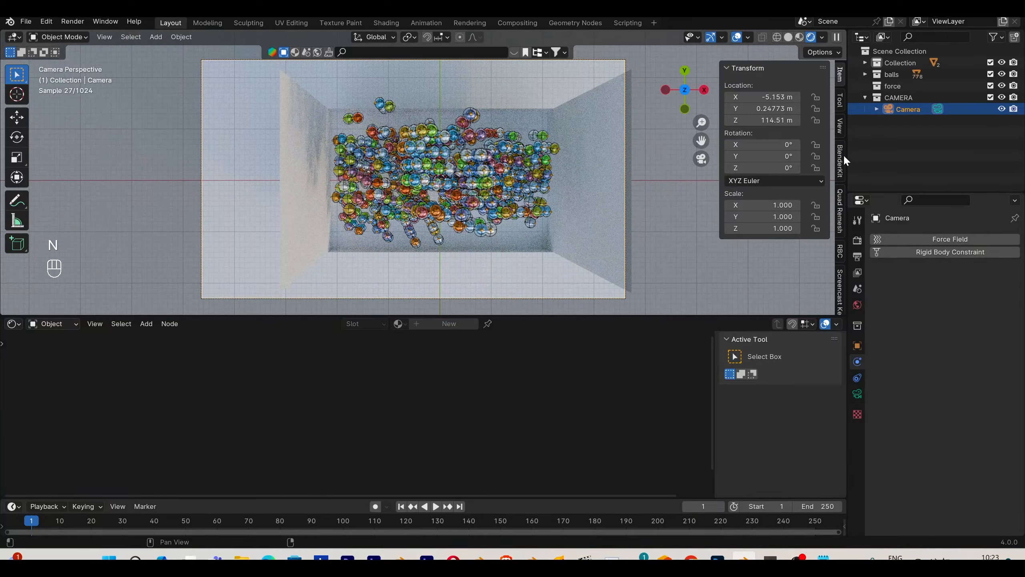
click(840, 126)
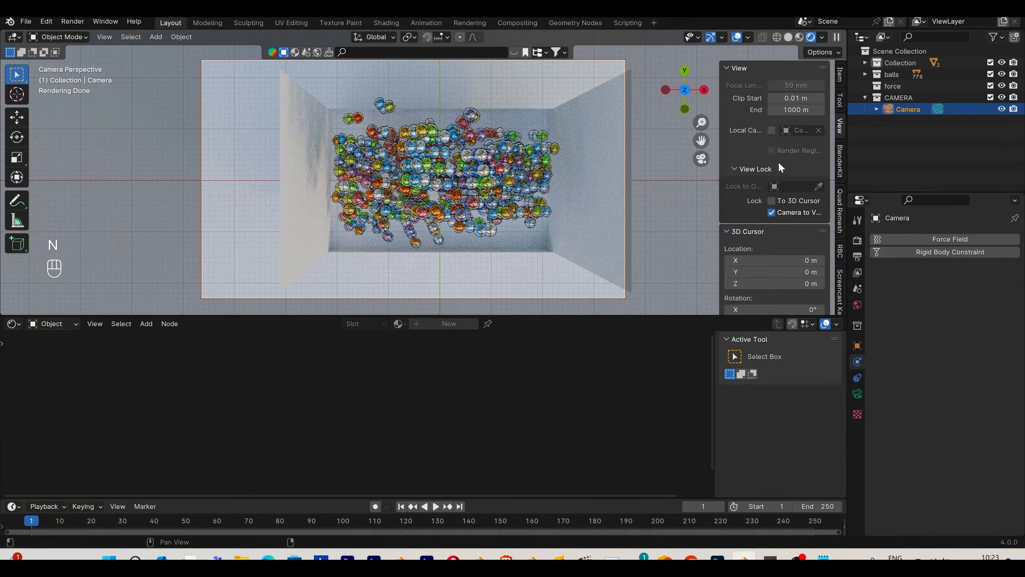
- Play the simulation through the camera, pause it at frame 131, and enable Render Region in the output settings
click(435, 507)
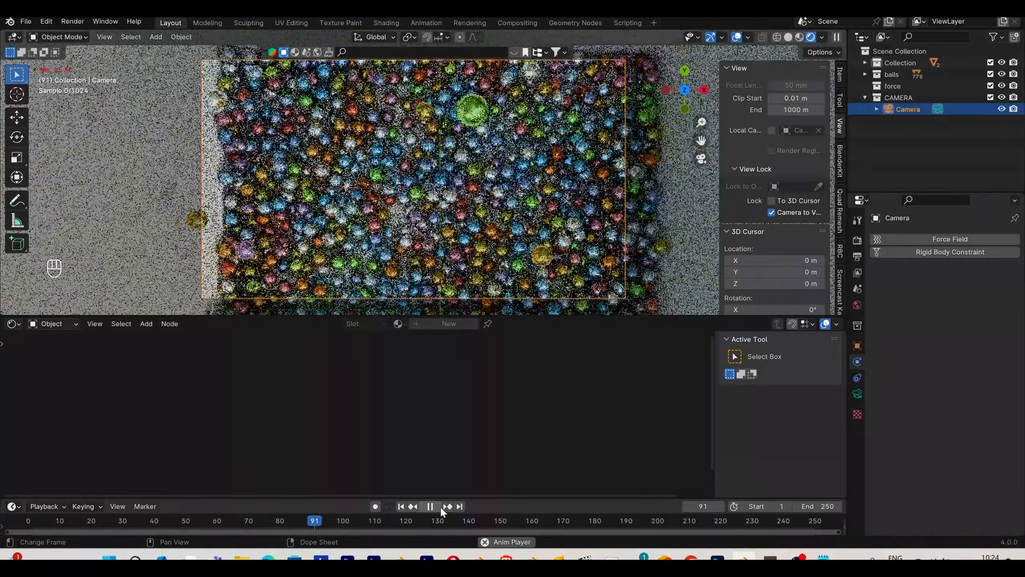
click(431, 506)
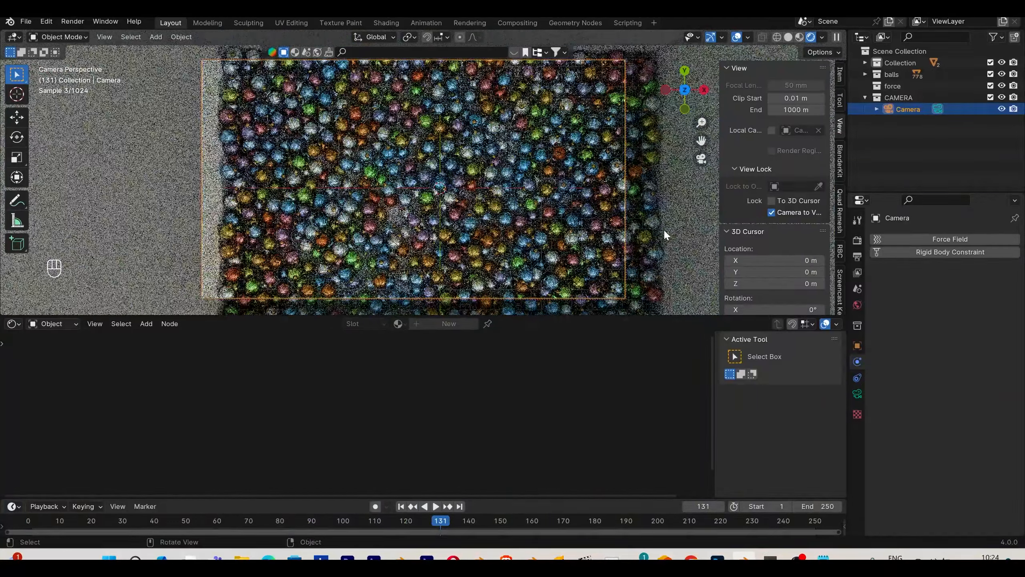
click(858, 258)
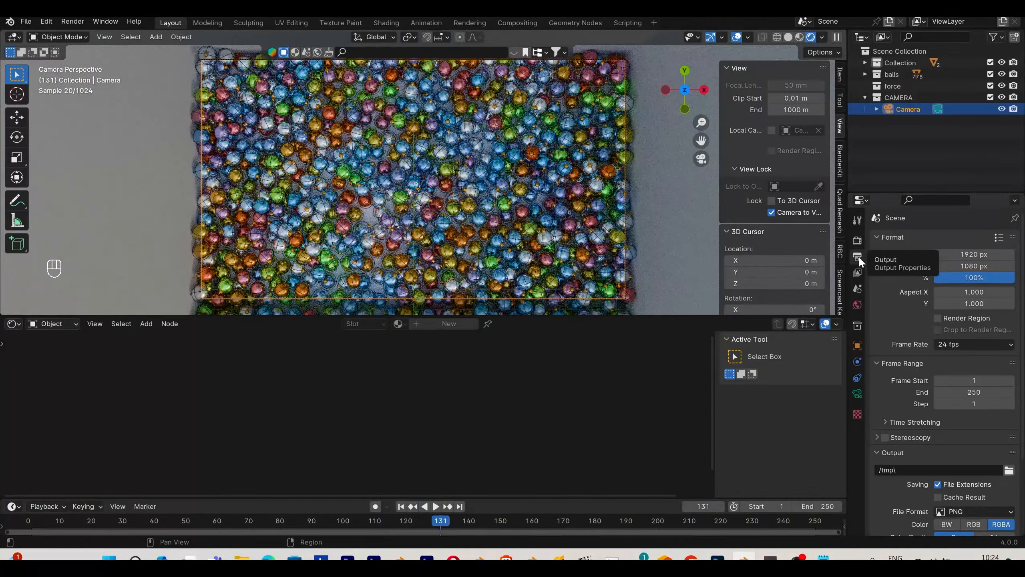
click(938, 319)
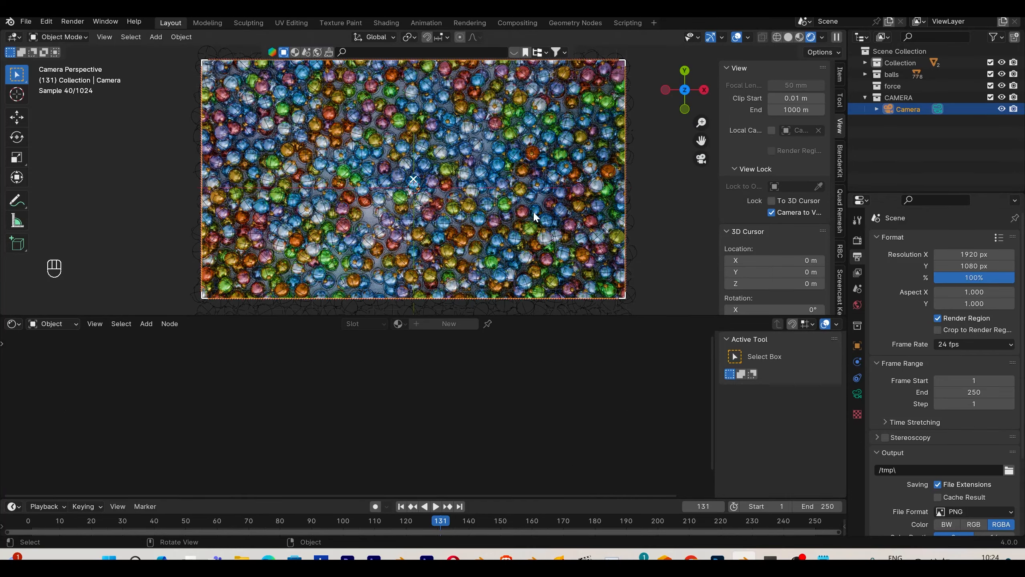
- Set the camera's focal length to 85 mm and hide the viewport sidebar
click(858, 394)
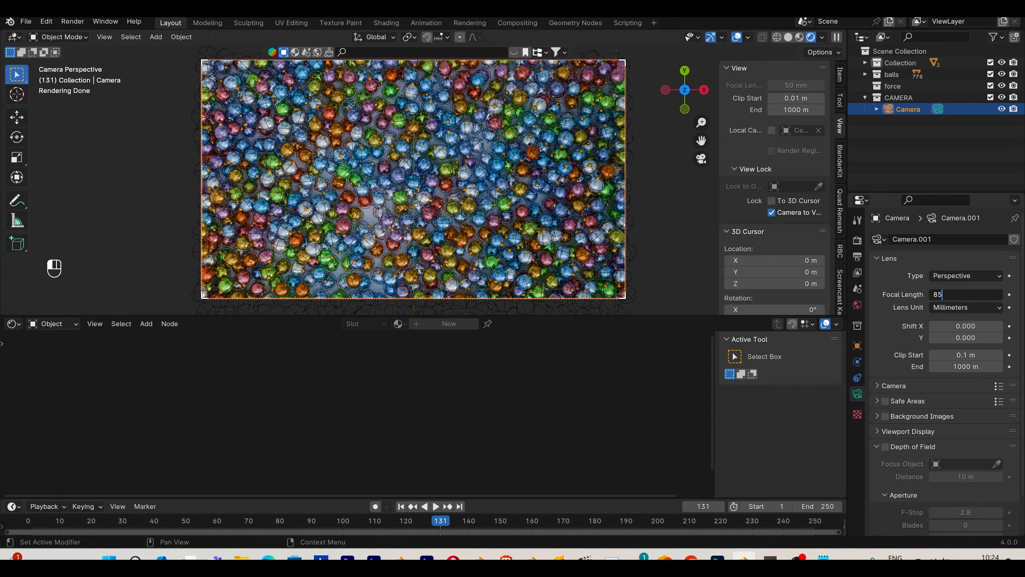
key(Return)
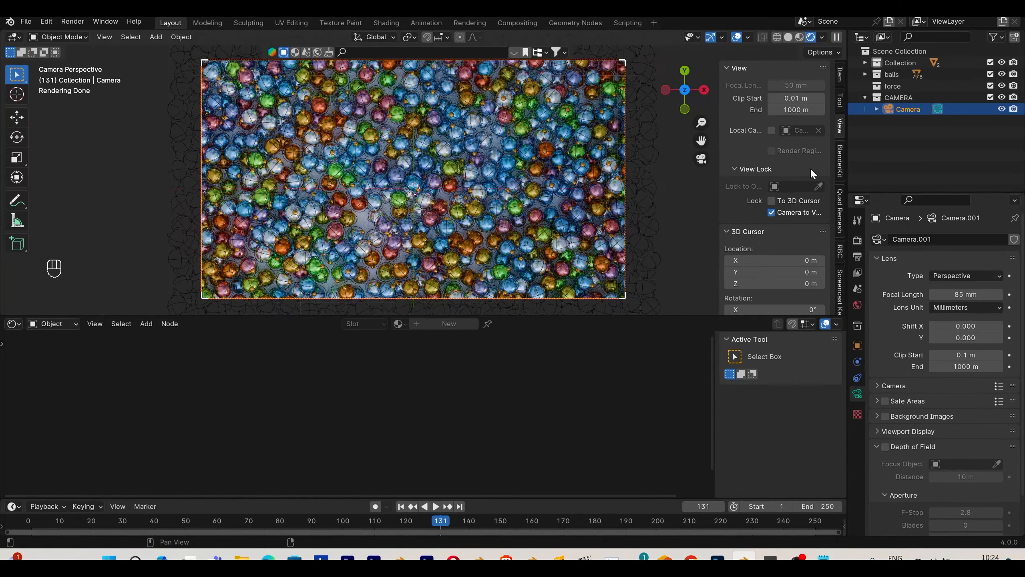
key(n)
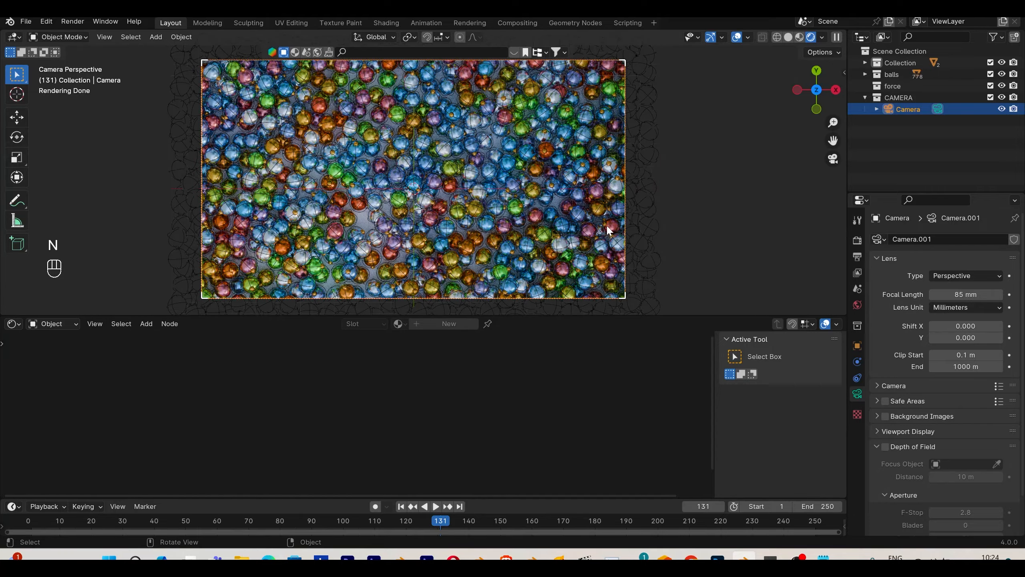
- Split the 3D viewport so the camera view sits beside a solid-shaded perspective view of the tray
shift+middle_drag(645, 236, 508, 238)
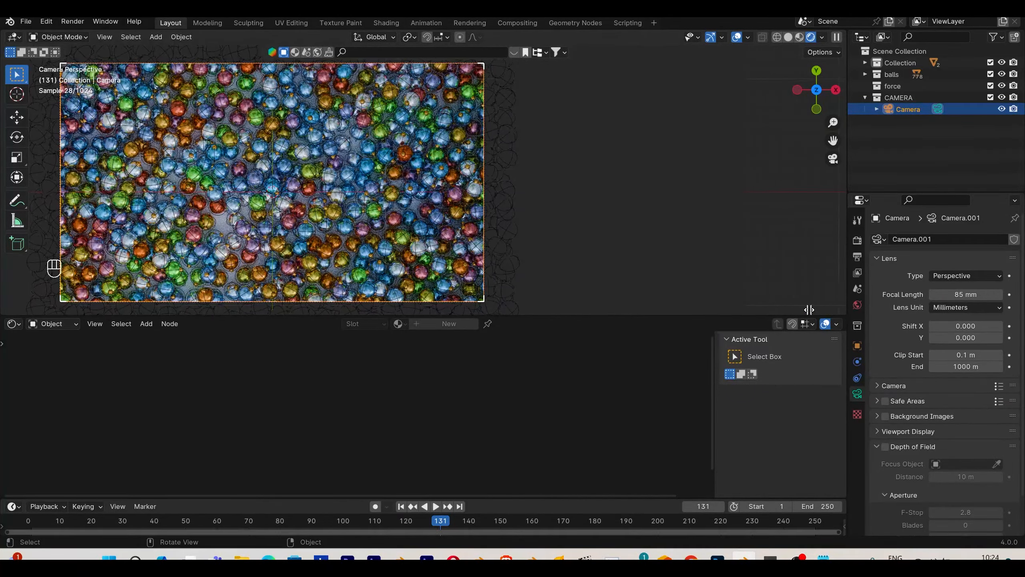
drag(809, 309, 538, 309)
drag(538, 309, 532, 309)
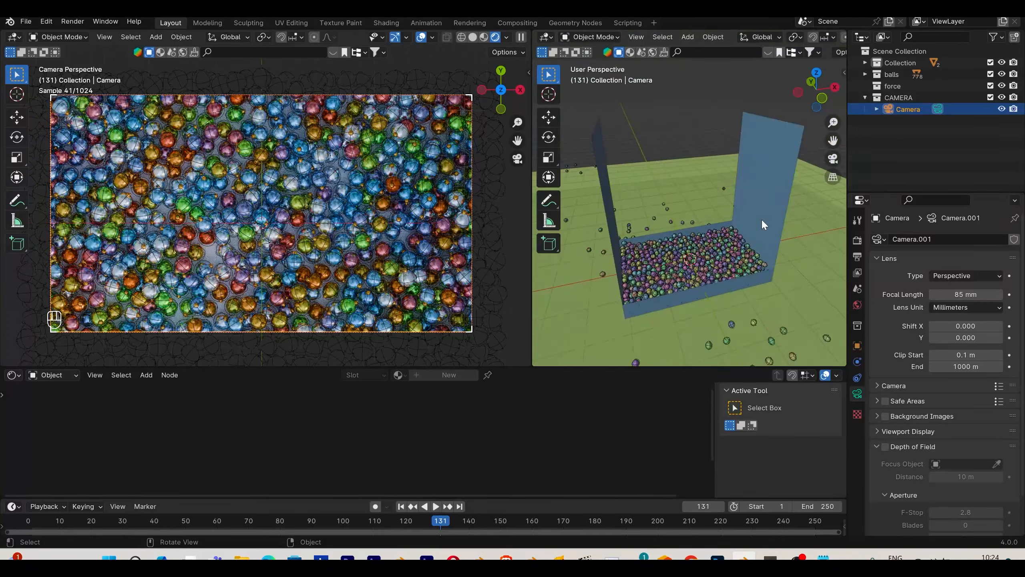
scroll(760, 218, up, 2)
shift+middle_drag(761, 218, 716, 220)
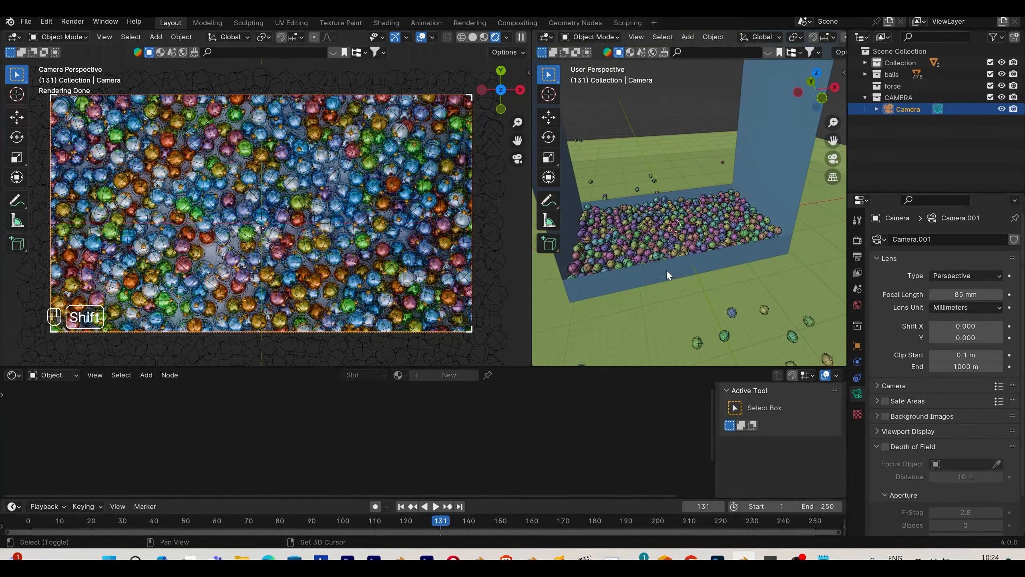
- Add a text object in the perspective view and isolate it in local view
key(shift+a)
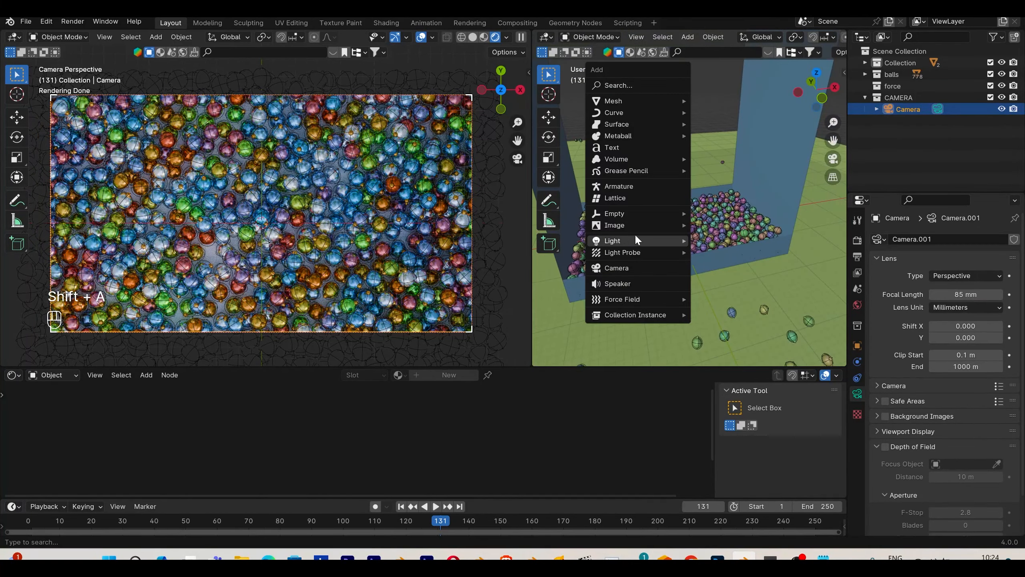
click(625, 148)
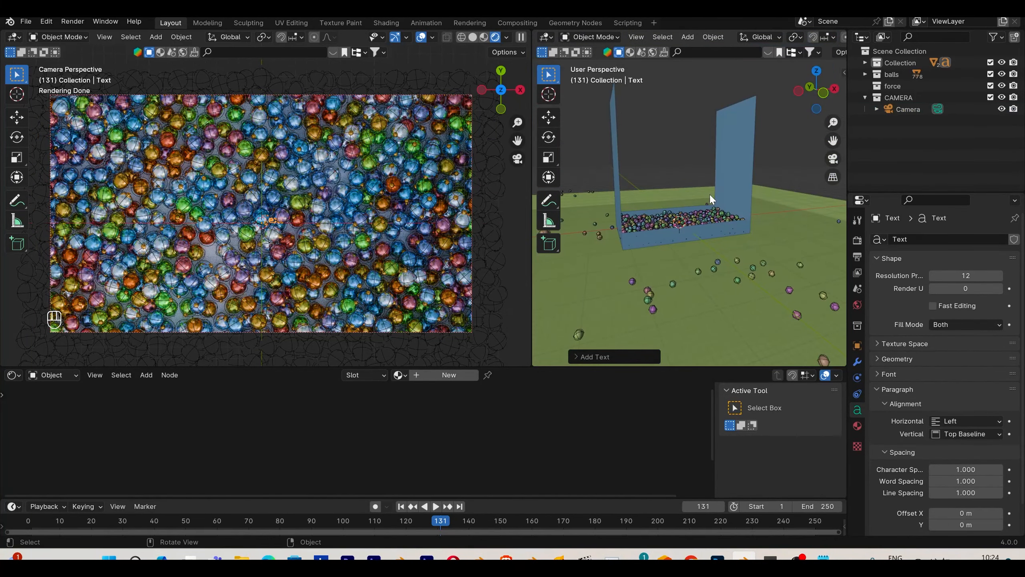
key(slash)
middle_drag(711, 196, 717, 249)
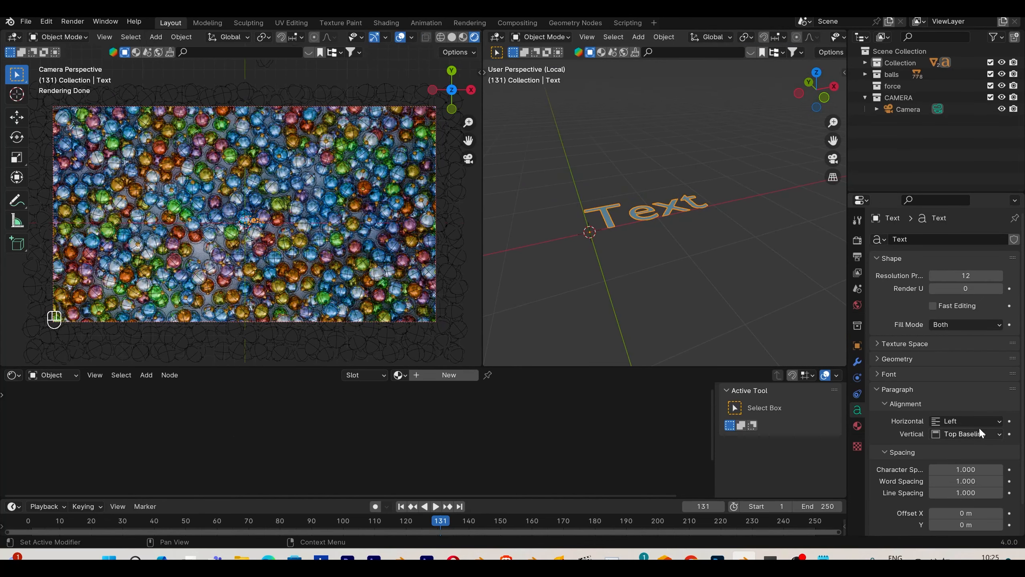
- Set the text's paragraph alignment to Center horizontally and Middle vertically
click(958, 420)
click(956, 444)
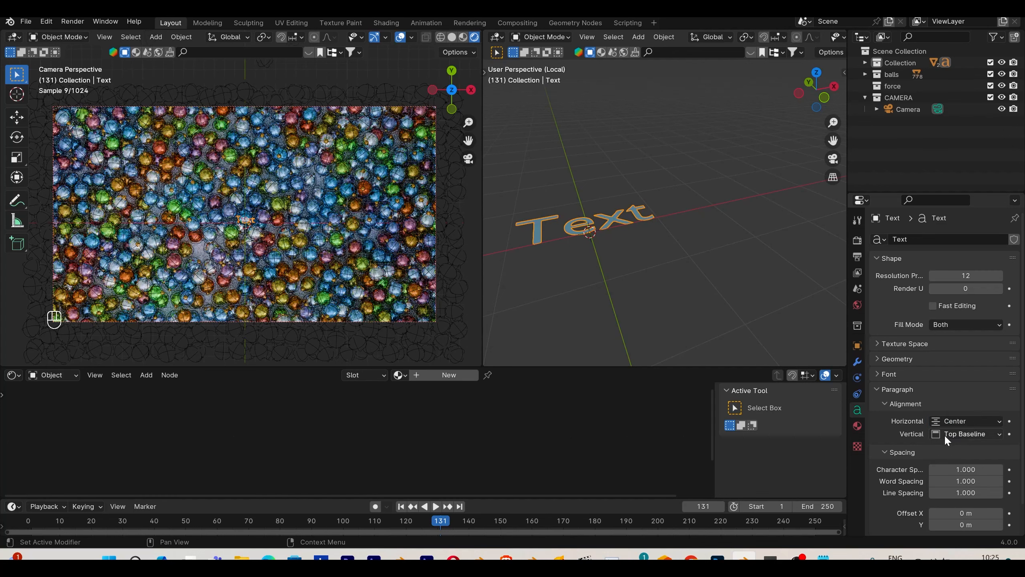
click(958, 435)
click(957, 471)
middle_drag(588, 247, 657, 285)
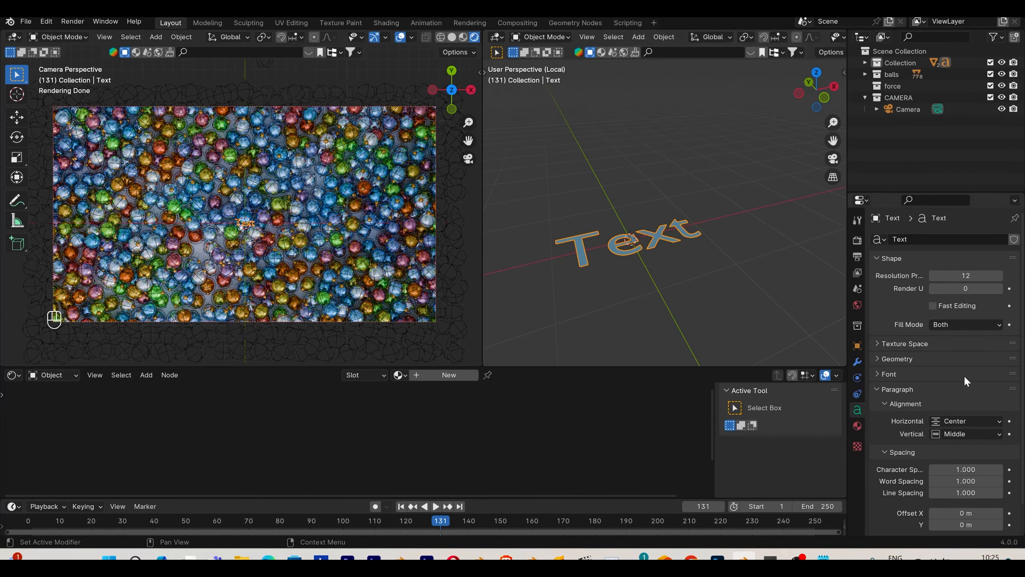
- Replace the default text with "Merry Christmas" on two lines, one word per line
key(Tab)
key(BackSpace)
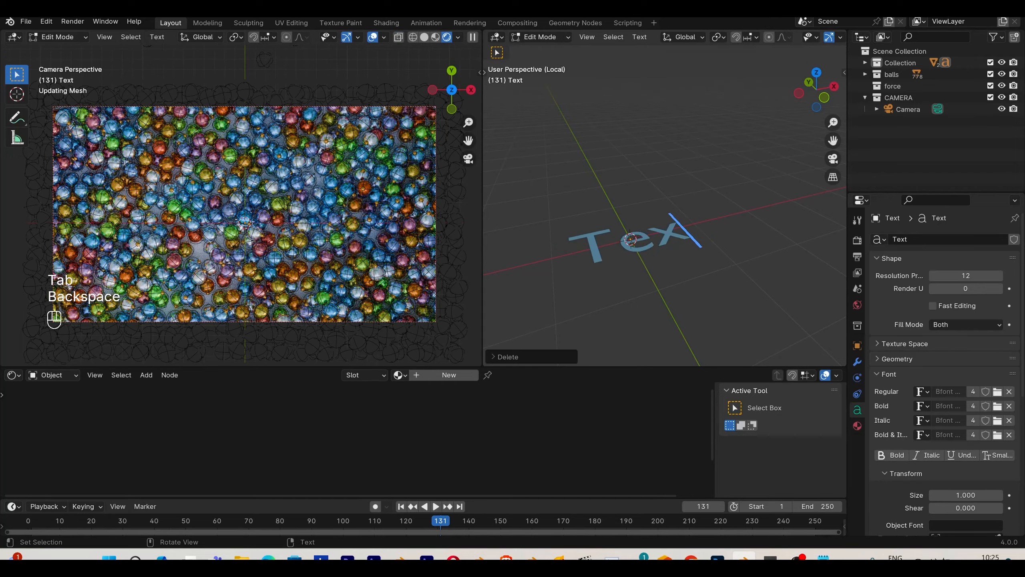
key(BackSpace)
key(BackSpace)
key(BackSpace)
text(M)
key(BackSpace)
text(Mer)
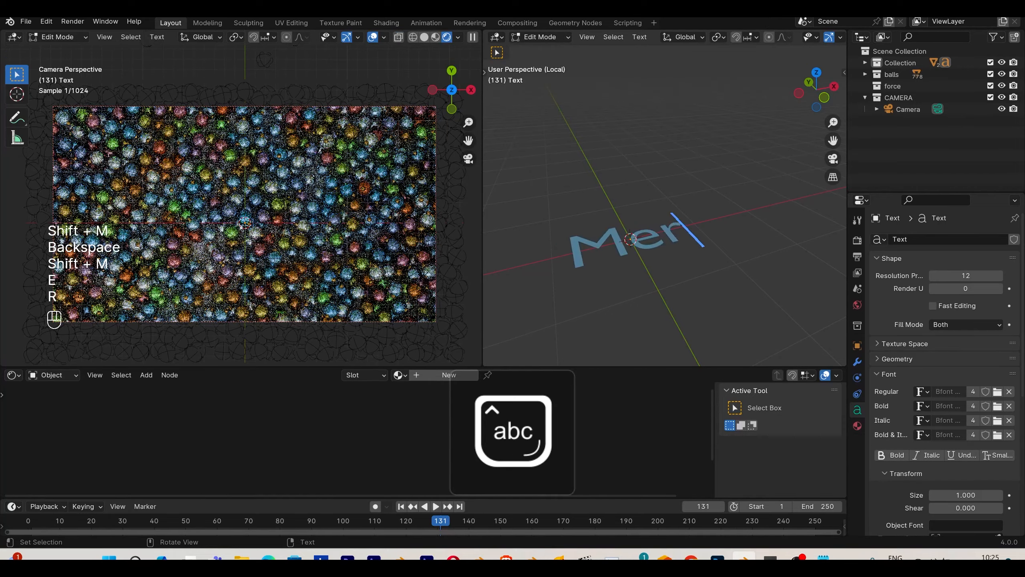
text(ry)
key(Return)
text(Chr)
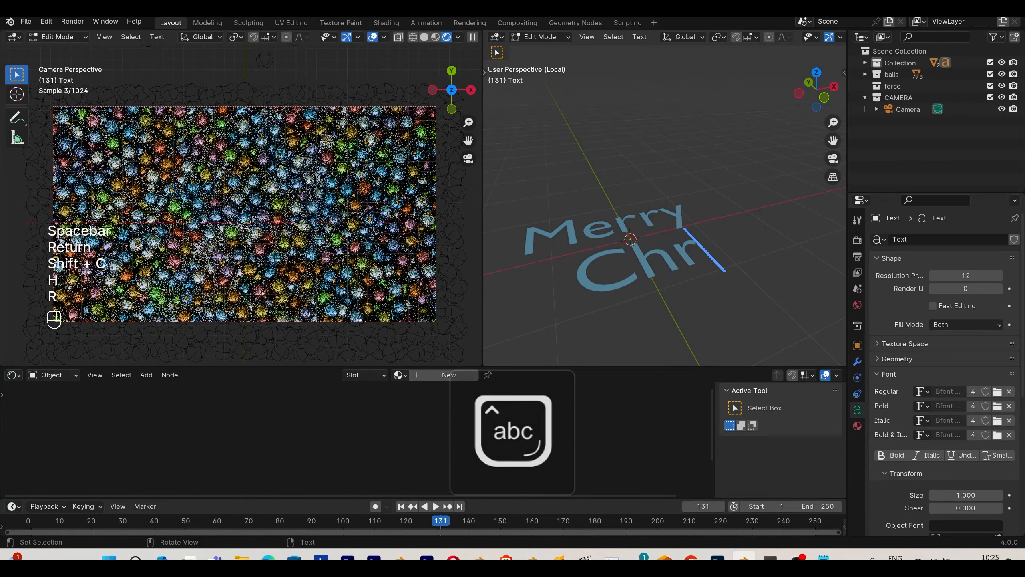
text(istmas)
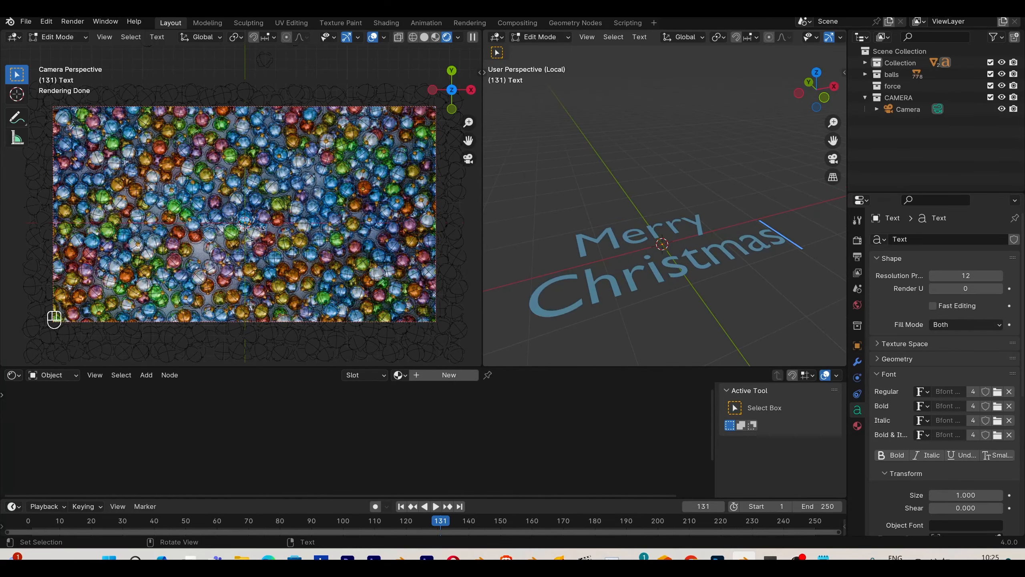
key(Tab)
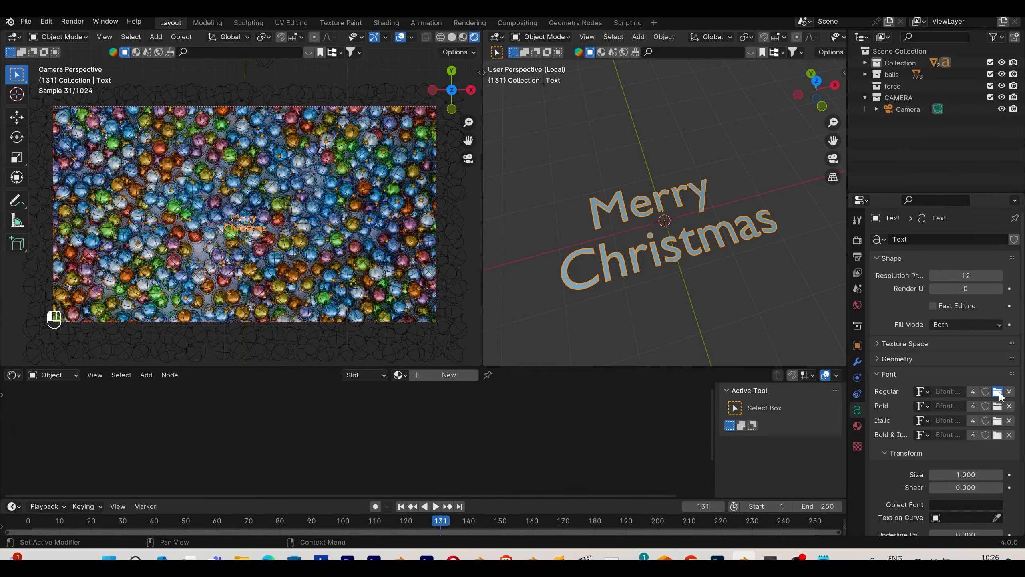
- Load the Brush Script MT Italic font (BRUSHSCI.TTF) as the text's regular font
click(997, 391)
scroll(565, 283, down, 3)
click(339, 357)
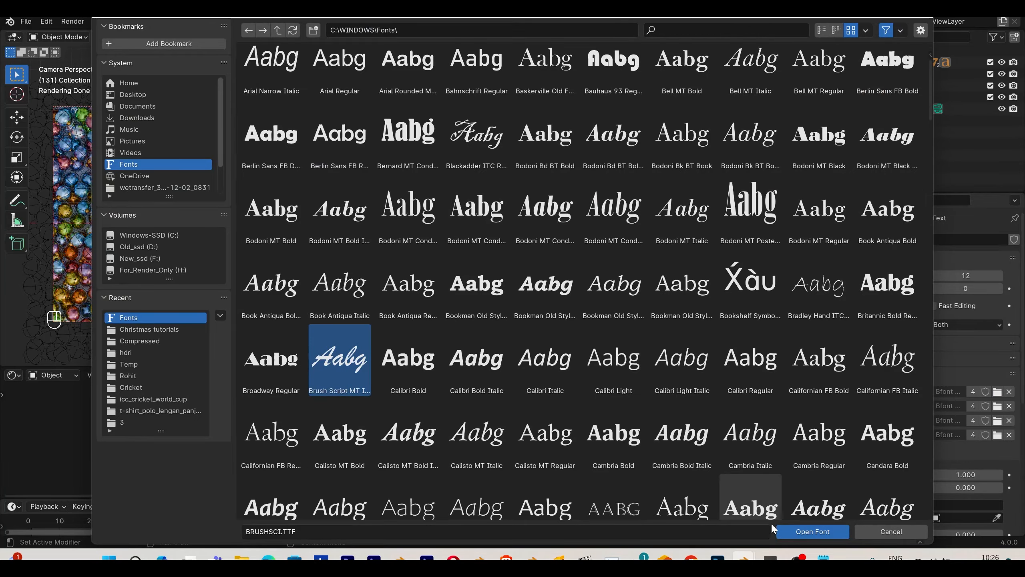
click(799, 528)
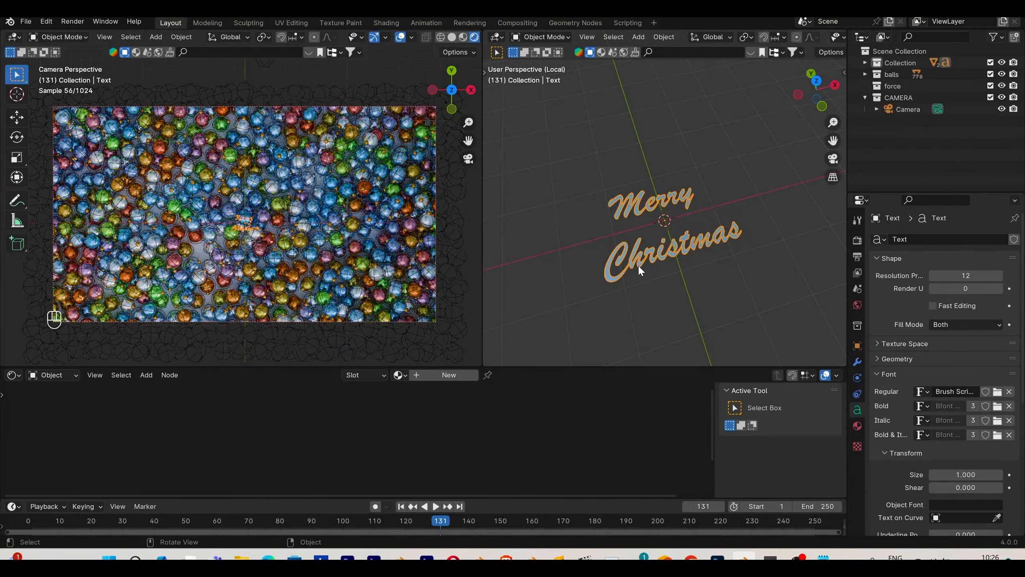
- Load the Edwardian Script font from the Windows fonts folder as the text's regular font
click(997, 391)
scroll(836, 426, down, 3)
click(834, 428)
scroll(834, 420, down, 1)
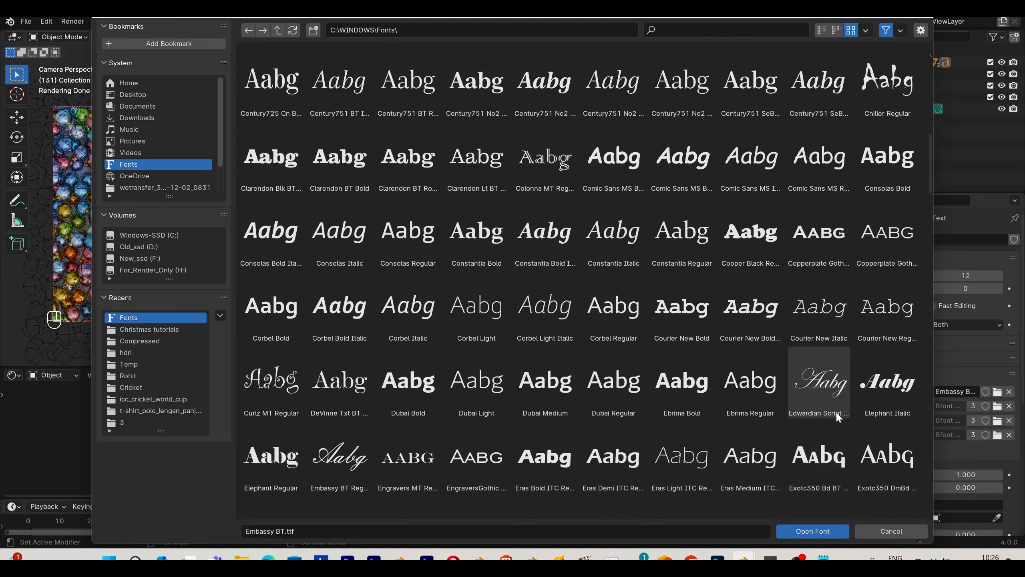
click(827, 530)
middle_drag(701, 316, 730, 295)
click(718, 198)
click(720, 247)
scroll(722, 263, up, 3)
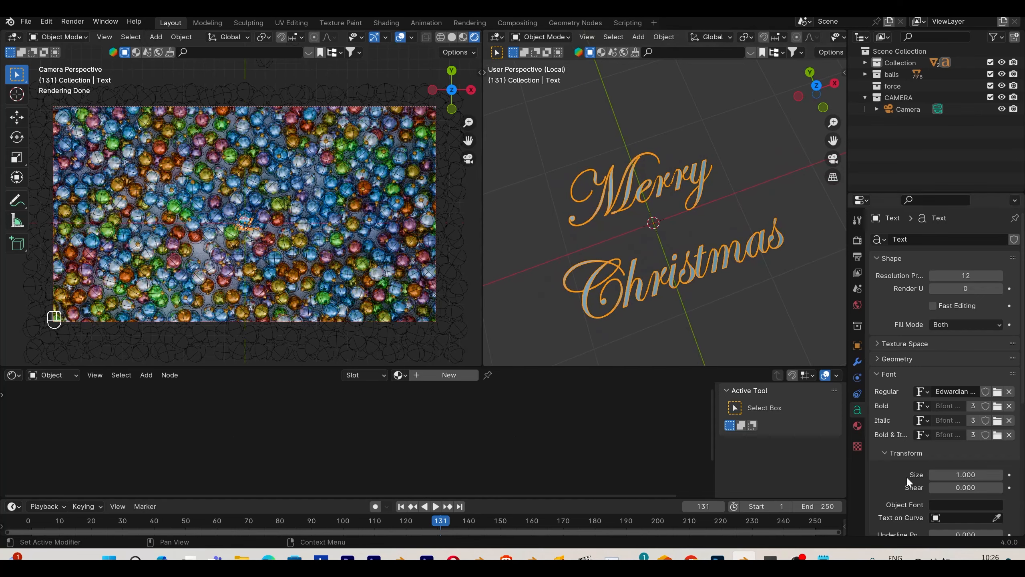
- Reduce the text's line spacing to 0.670 to bring the two words closer together
scroll(906, 476, down, 10)
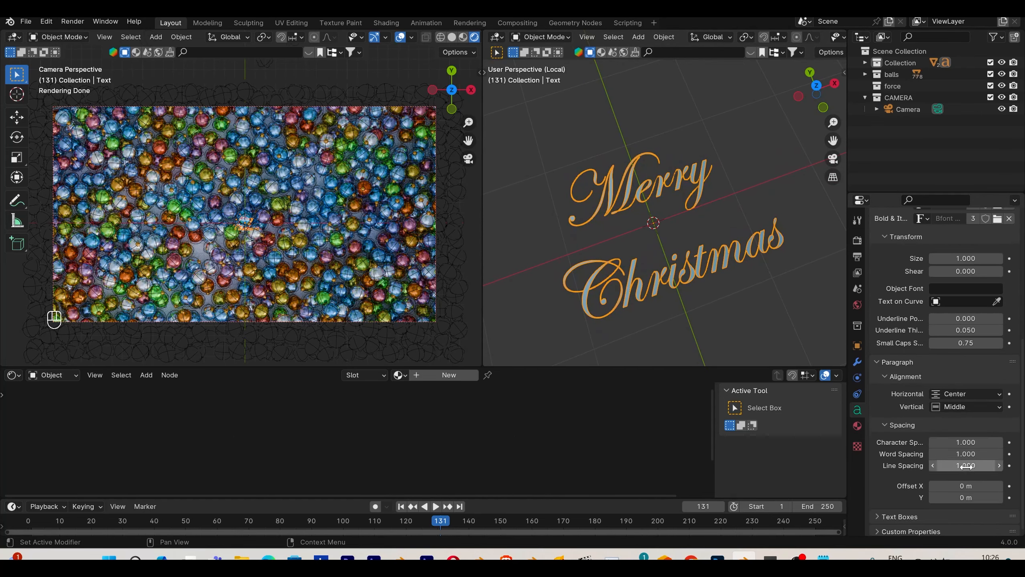
drag(966, 466, 944, 467)
middle_drag(681, 301, 684, 229)
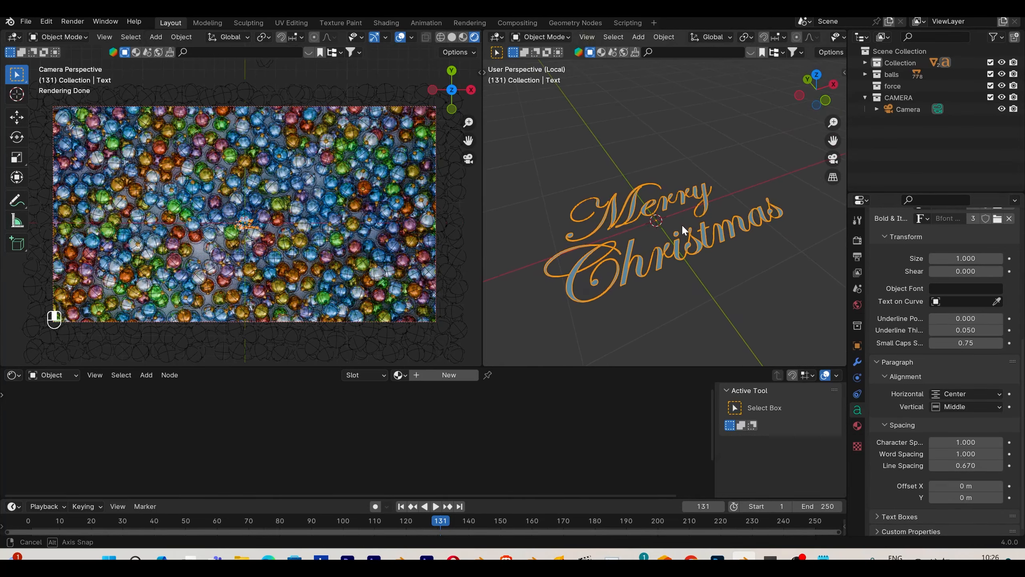
- Extrude the "Merry Christmas" text by 0.17 m in its geometry settings
scroll(912, 394, up, 8)
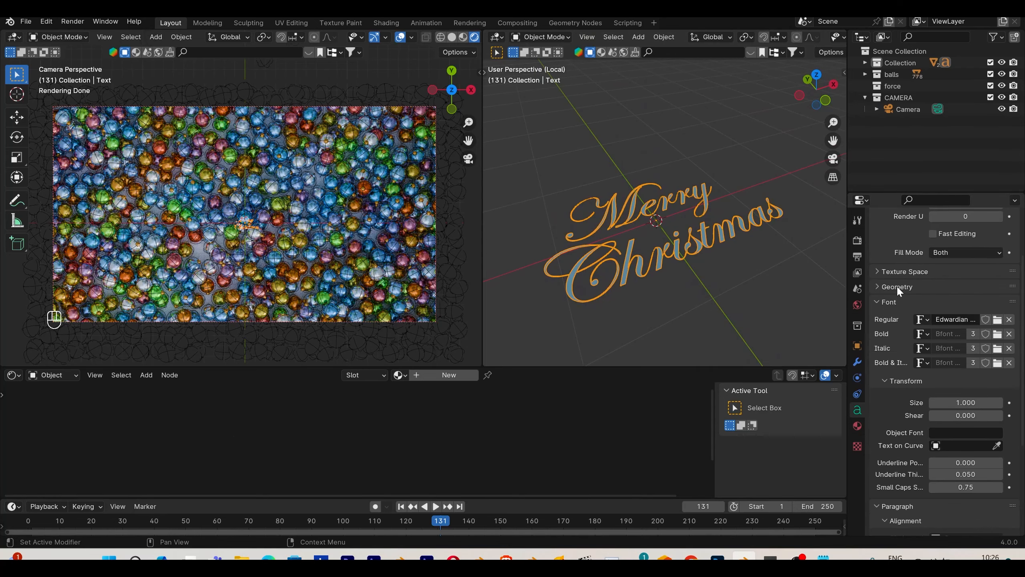
click(896, 286)
click(965, 317)
text(0.22)
key(Return)
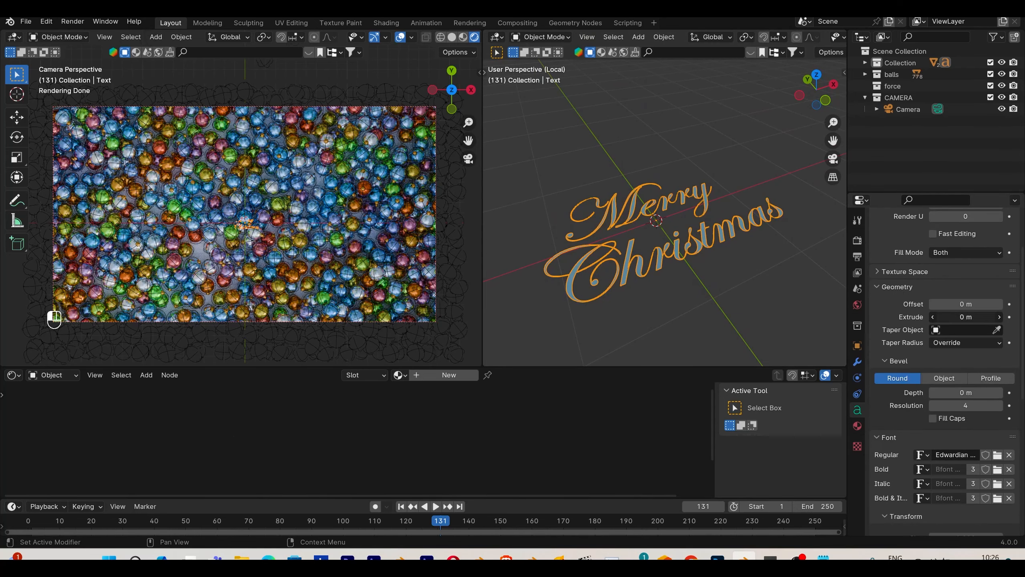
drag(965, 316, 958, 317)
scroll(709, 251, up, 3)
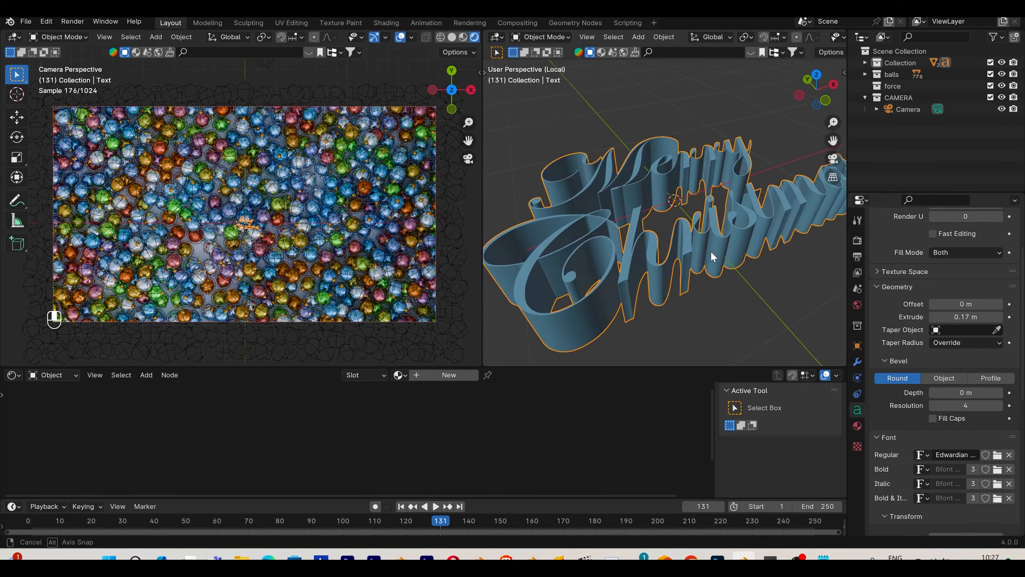
middle_drag(710, 251, 730, 249)
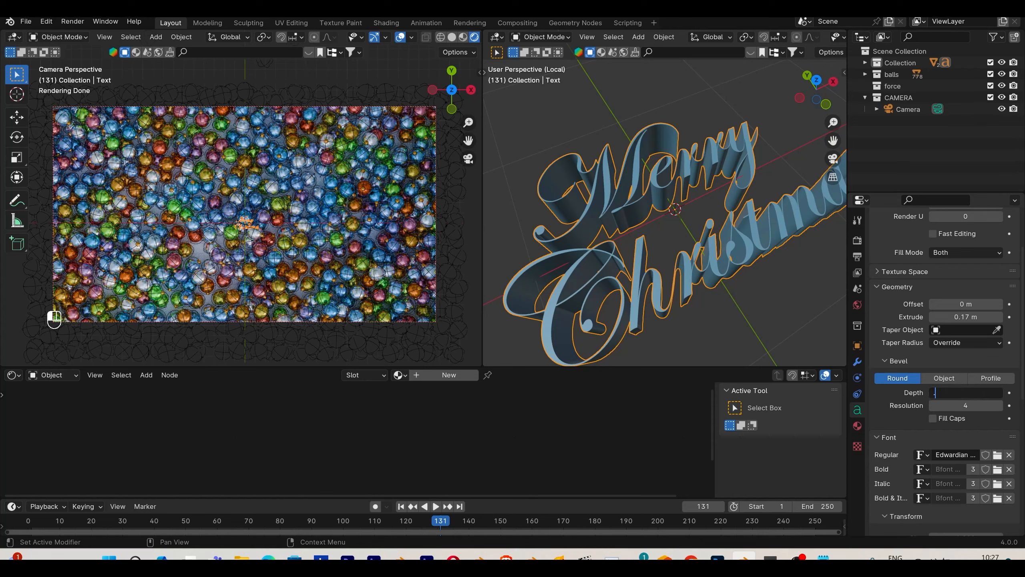
- Set the text's bevel depth to 0.01 m and inspect the lettering from the top view
key(Return)
key(Return)
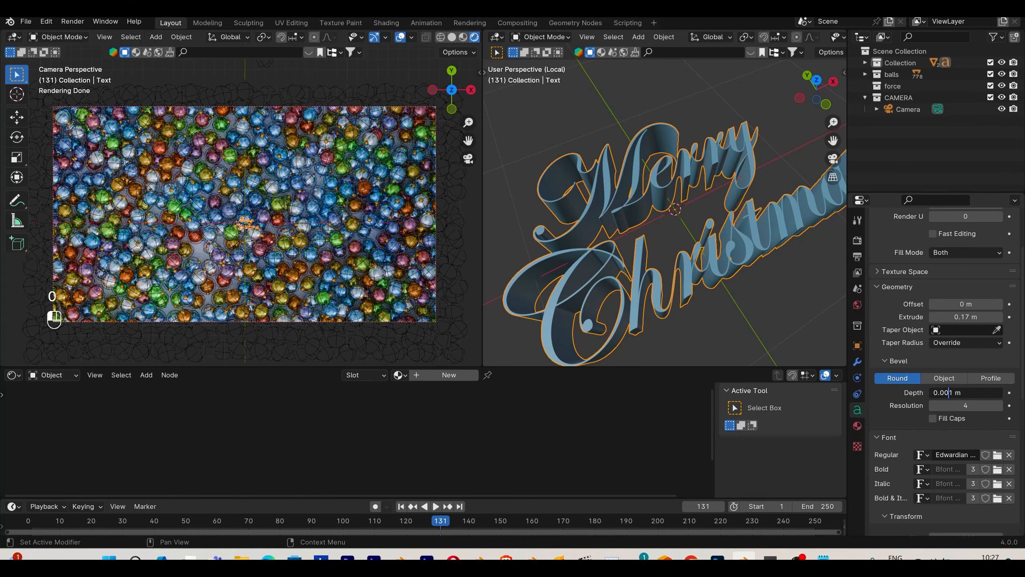
key(BackSpace)
key(Return)
middle_drag(761, 314, 722, 302)
key(KP_7)
scroll(714, 268, up, 6)
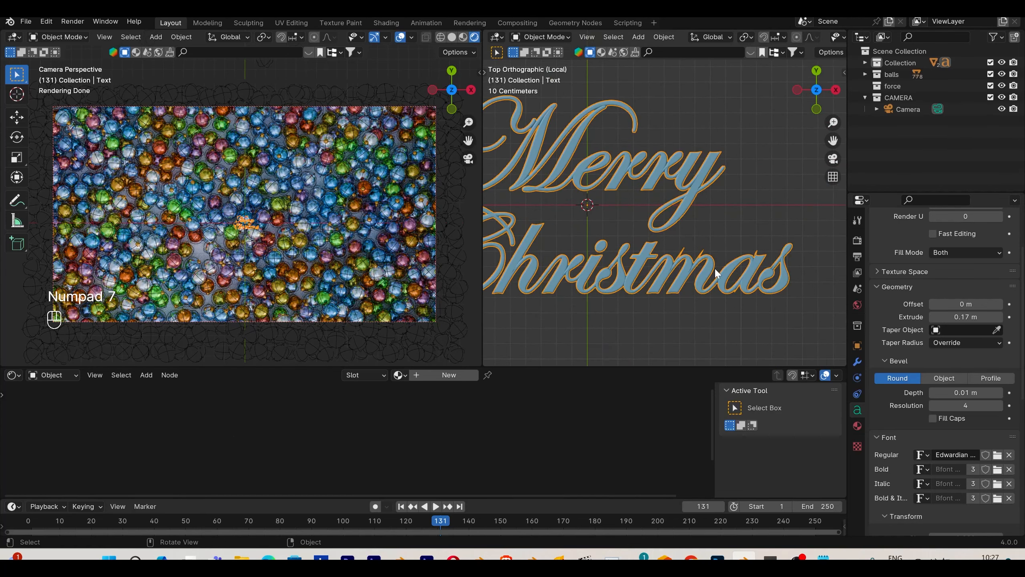
- Set the text's bevel depth to 0.005 m and inspect the bevelled letter edges up close
double_click(943, 392)
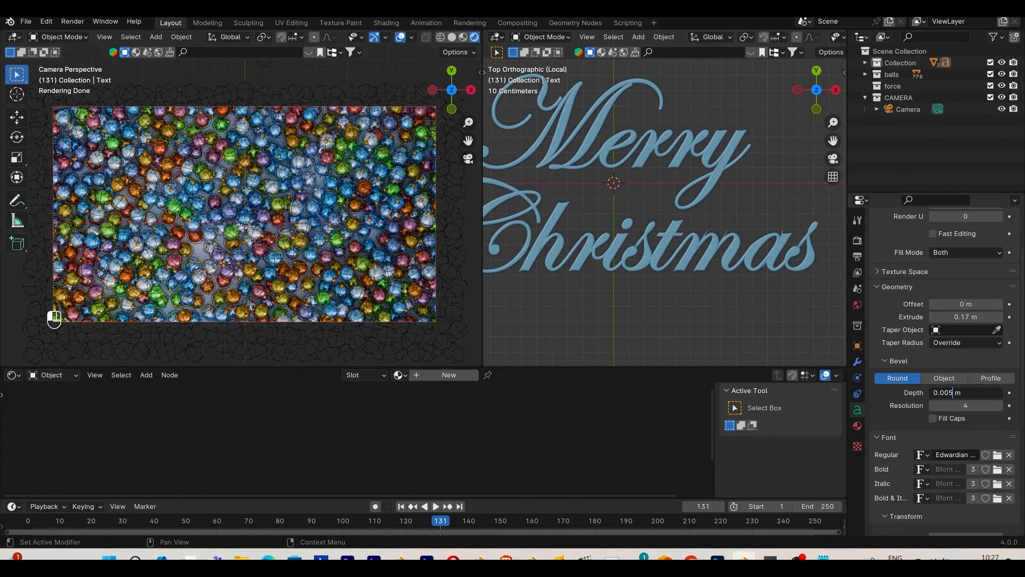
key(Return)
scroll(662, 293, down, 2)
shift+middle_drag(636, 294, 677, 238)
scroll(708, 229, up, 3)
scroll(690, 254, up, 3)
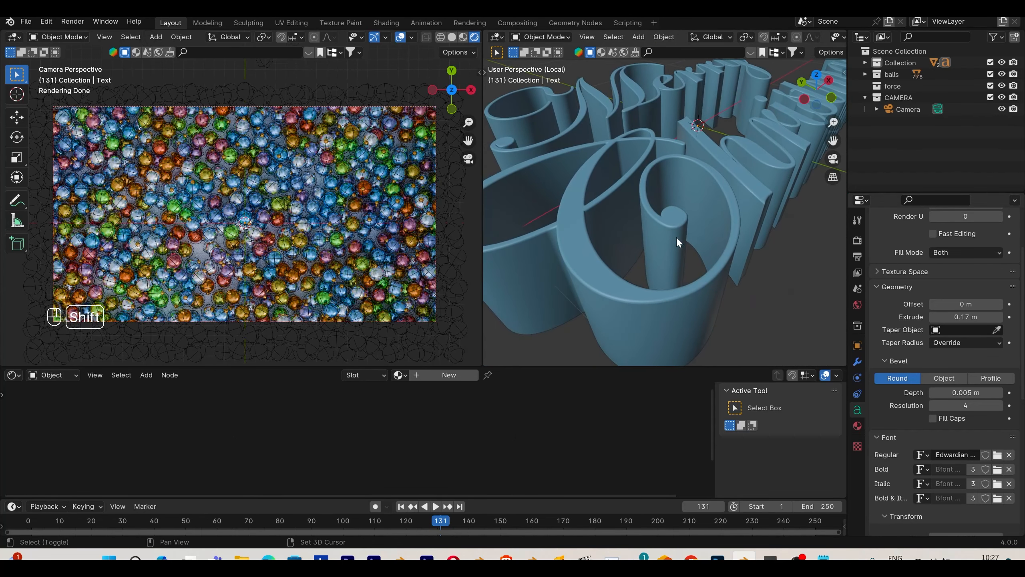
mouse_move(689, 303)
middle_down()
mouse_move(691, 270)
mouse_move(677, 269)
mouse_move(681, 299)
middle_up()
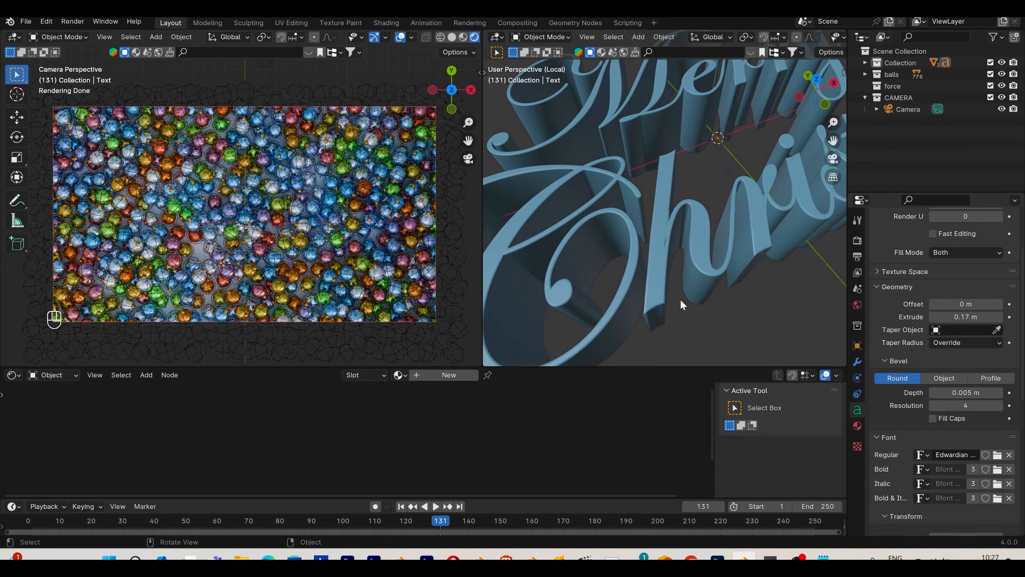
- Give the "Merry Christmas" text a new material with a golden-yellow base color, metallic 1.000 and roughness 0.273
scroll(681, 306, down, 10)
scroll(926, 363, up, 5)
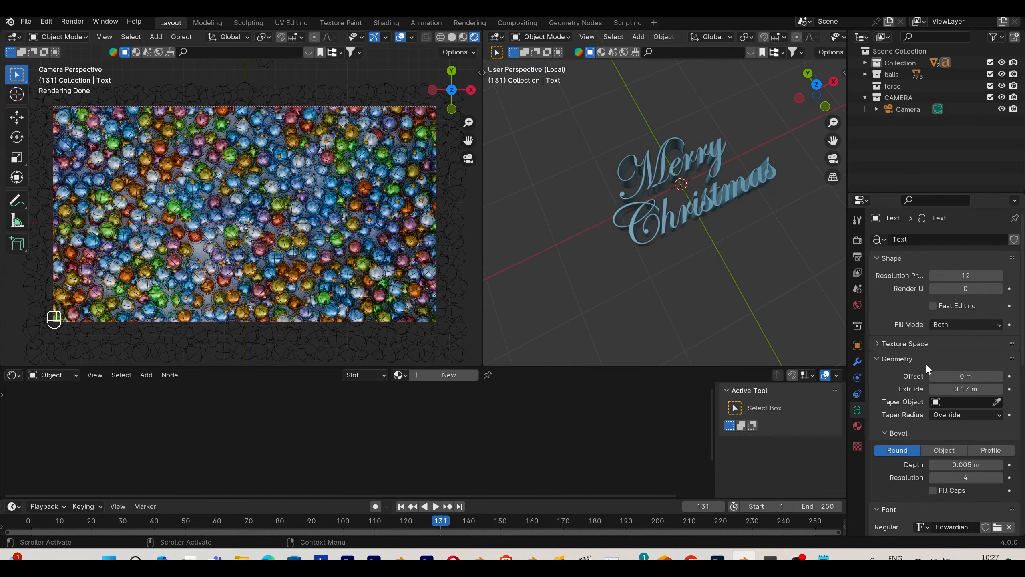
key(a)
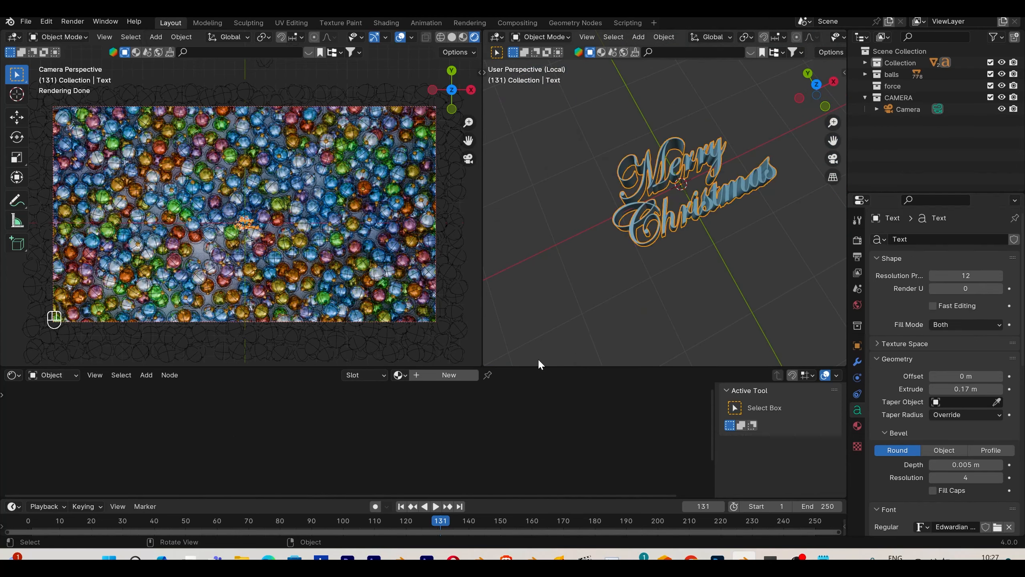
click(449, 375)
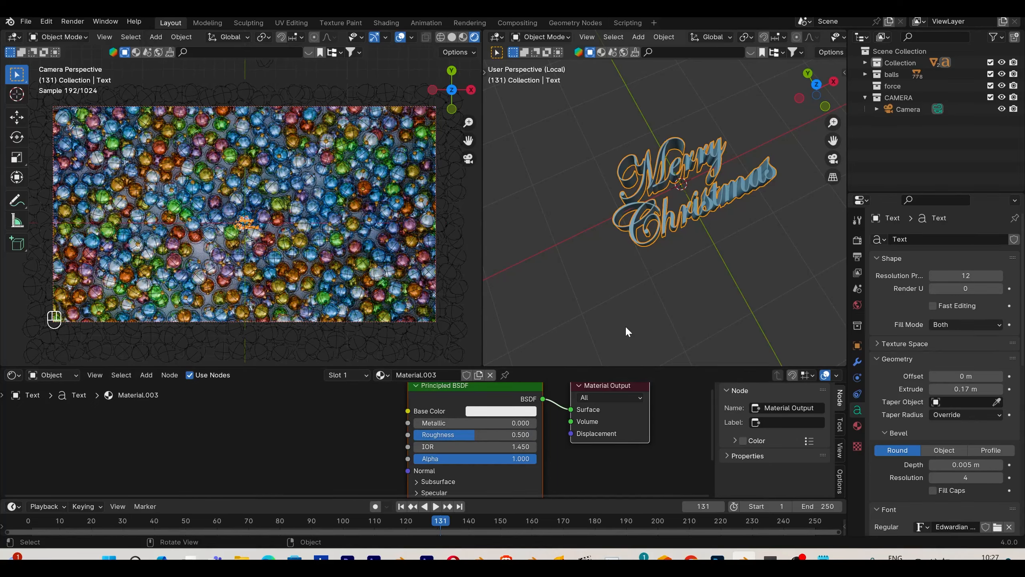
click(501, 411)
click(497, 324)
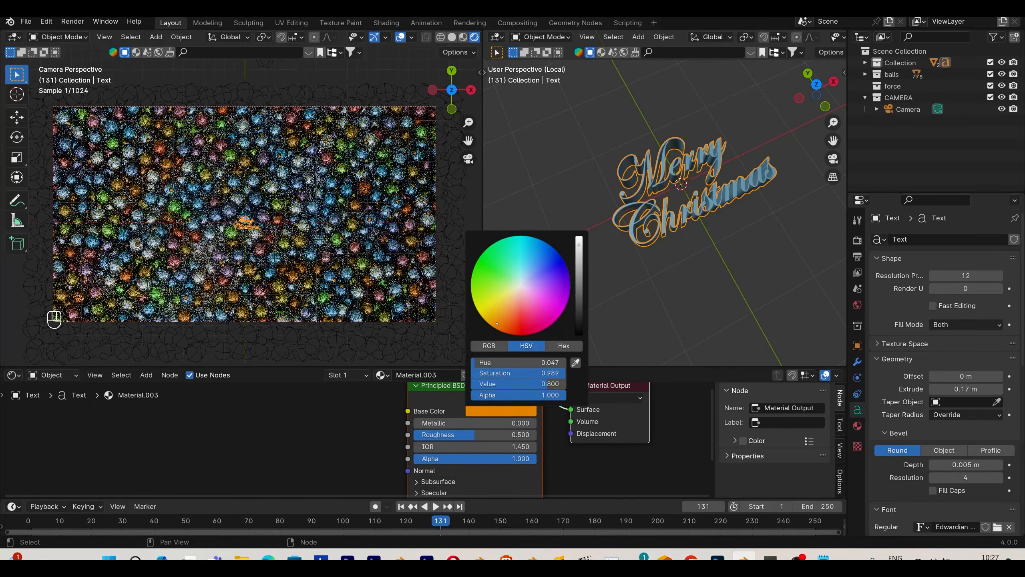
drag(497, 323, 492, 314)
mouse_move(446, 415)
mouse_down()
mouse_move(482, 420)
mouse_move(460, 417)
mouse_up()
drag(464, 425, 551, 425)
drag(491, 437, 462, 437)
click(680, 281)
- Show the isolated text with rendered shading and lower its material roughness to 0.113
scroll(768, 49, down, 1)
scroll(810, 36, down, 5)
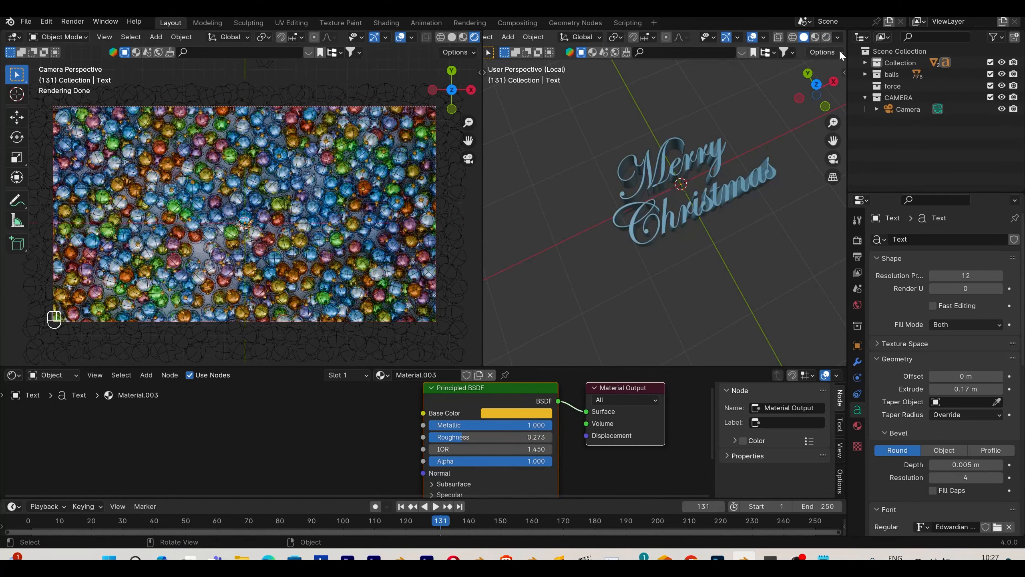
click(826, 37)
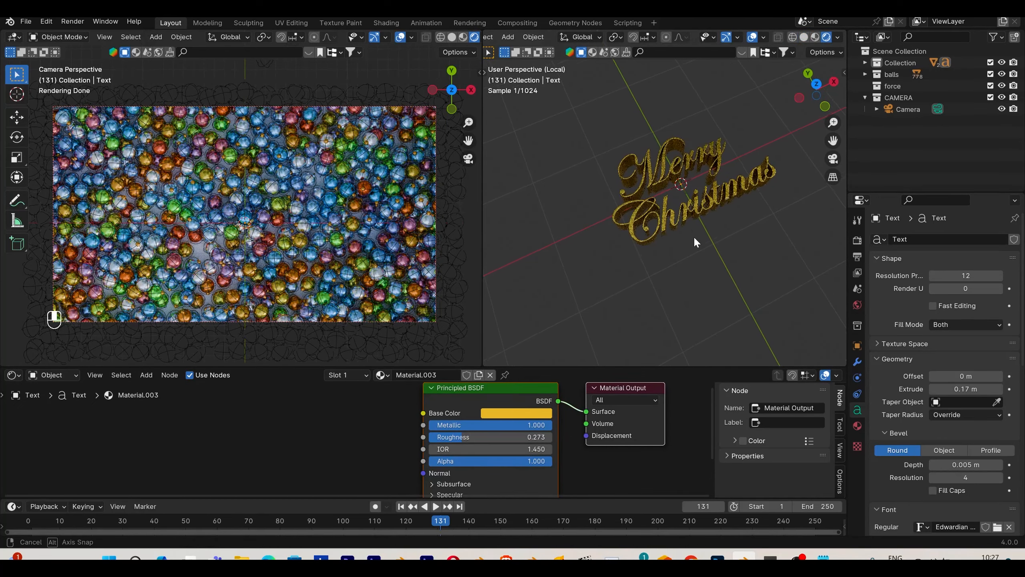
scroll(693, 235, up, 3)
drag(462, 436, 443, 437)
mouse_move(760, 273)
middle_down()
mouse_move(743, 256)
mouse_move(754, 211)
mouse_move(751, 254)
middle_up()
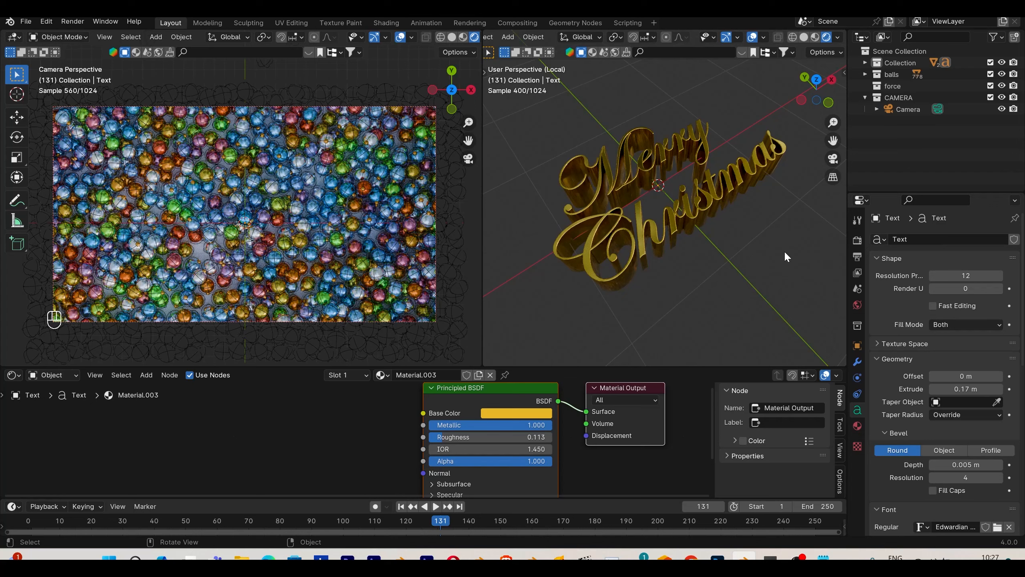
- Move the gold text into a new collection named "text"
click(683, 200)
key(m)
click(686, 205)
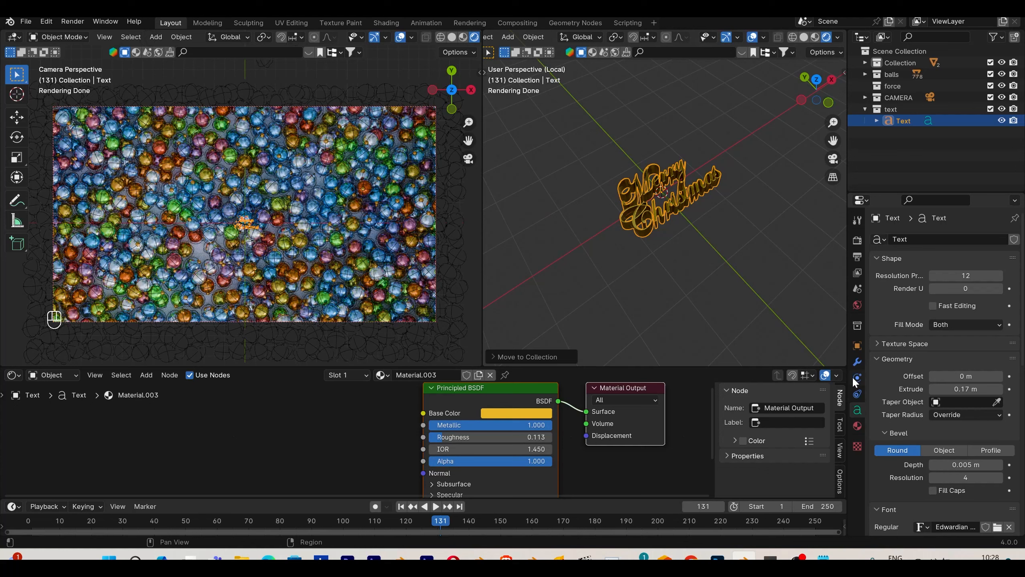
- Duplicate the text object in place and hide the copy
click(857, 377)
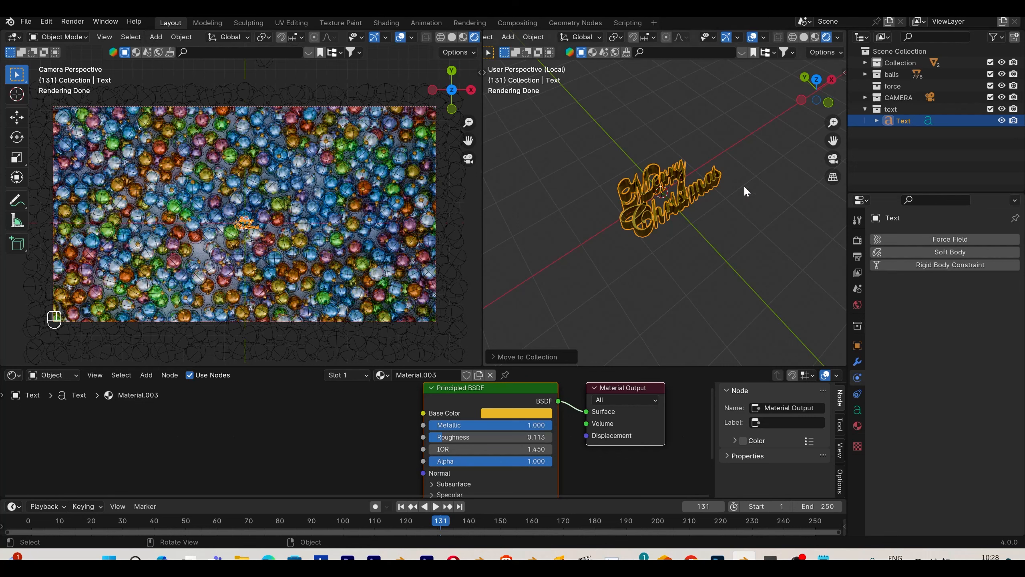
scroll(792, 160, up, 2)
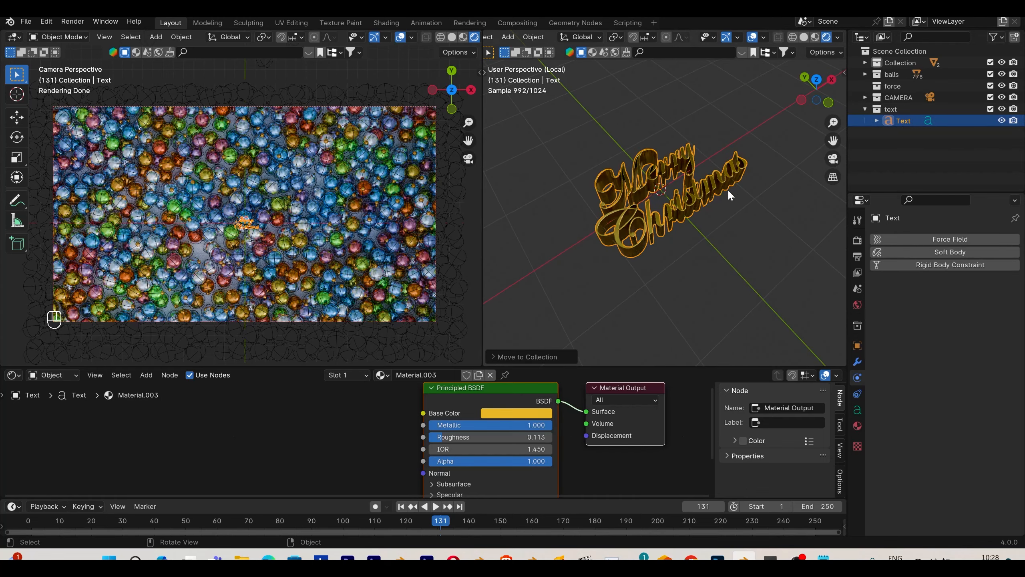
key(shift+d)
right_click(758, 181)
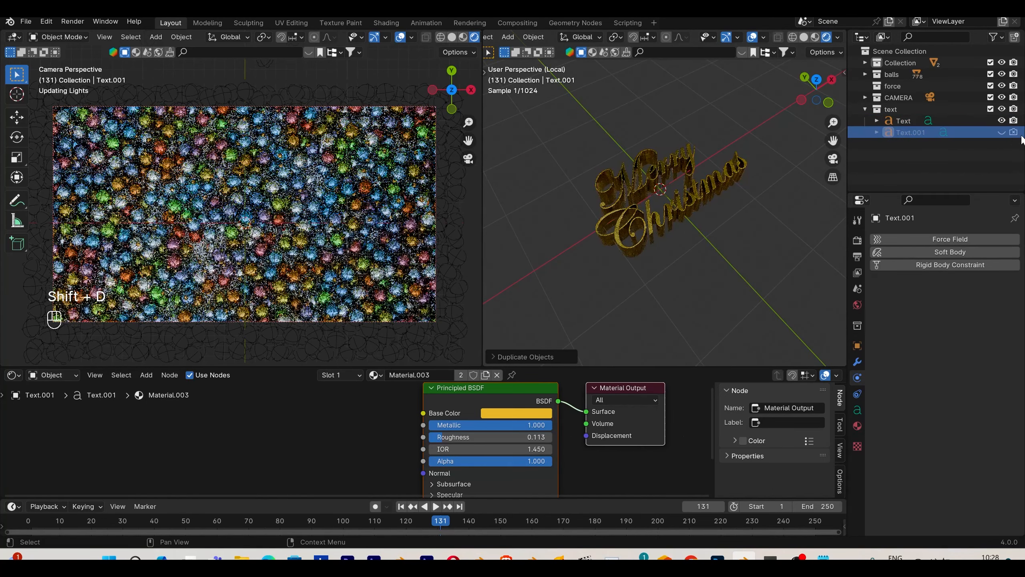
- Convert the original visible text object to a mesh
click(904, 122)
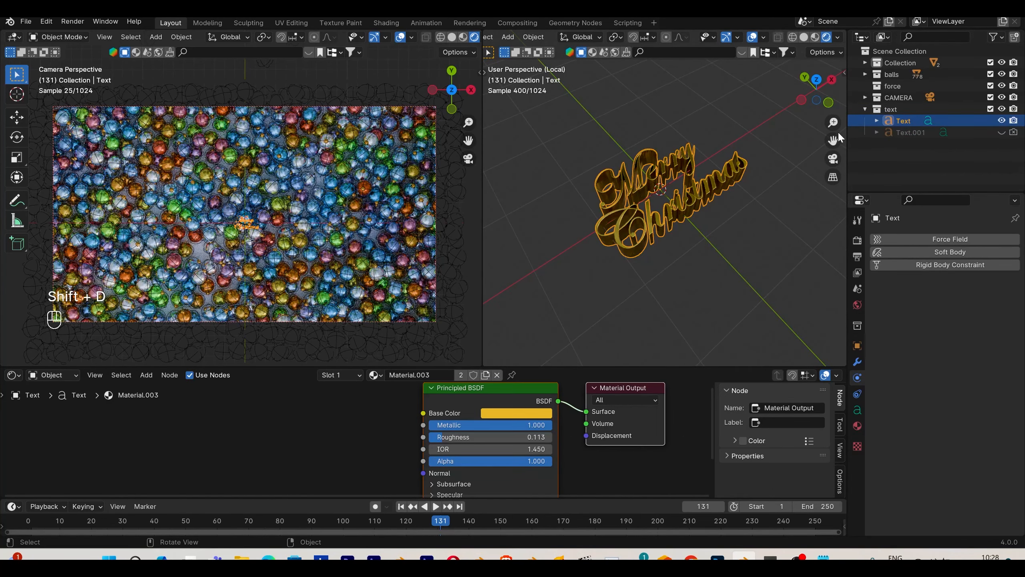
right_click(671, 201)
mouse_move(636, 228)
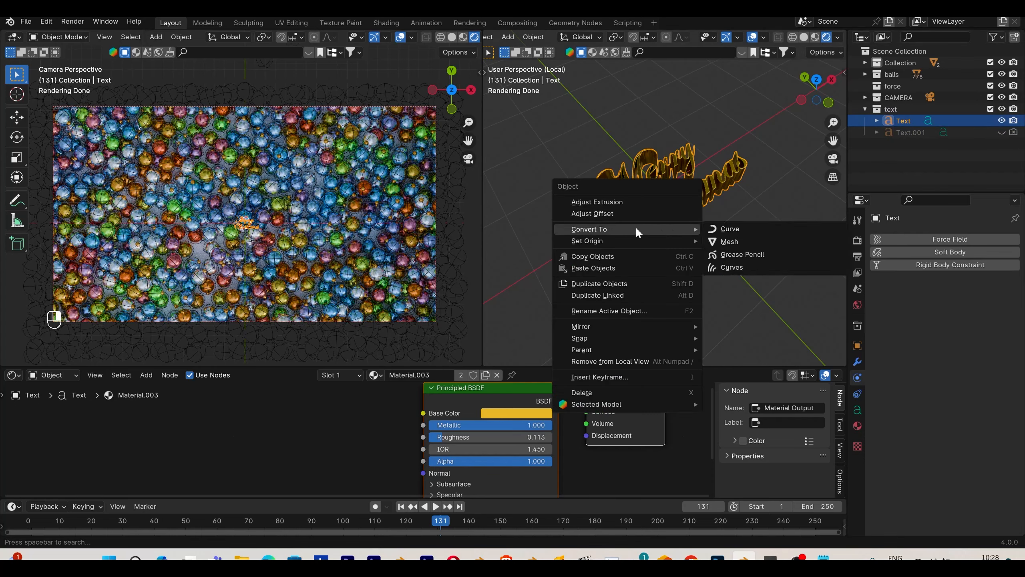
click(746, 243)
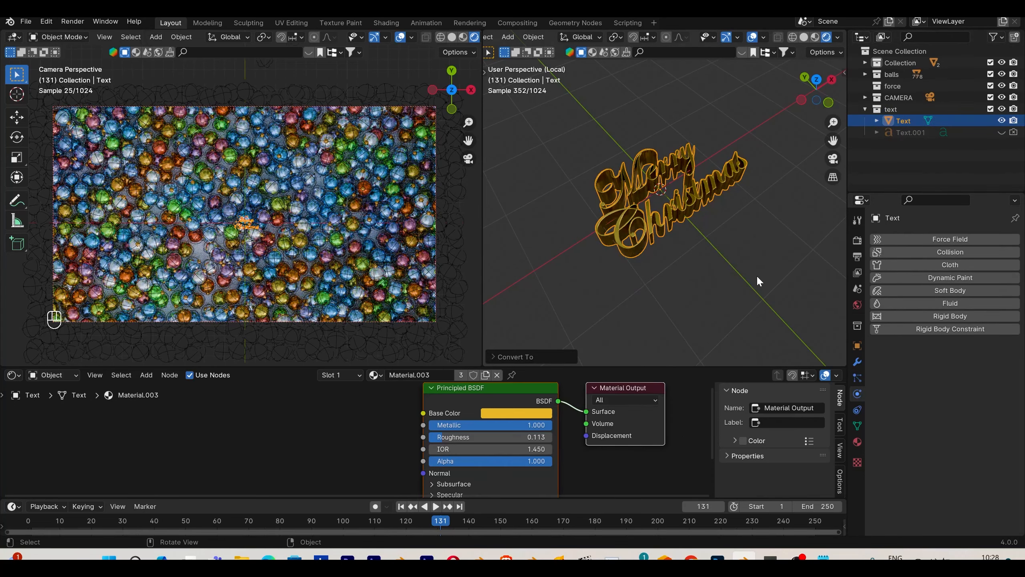
- Scale up the mesh text and center it so the lettering fills the middle half of the camera frame
key(s)
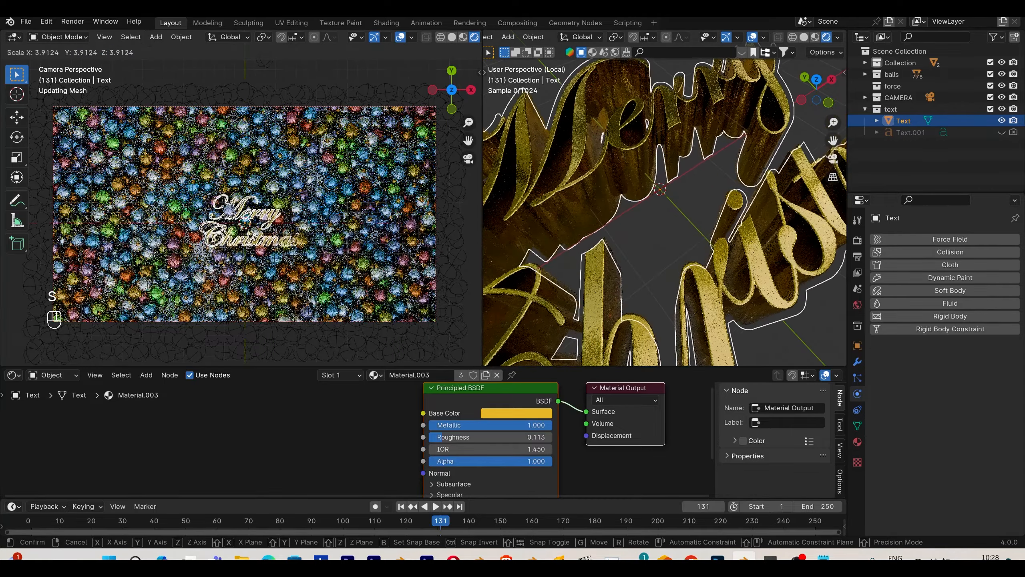
click(343, 221)
key(g)
click(335, 218)
key(s)
click(416, 222)
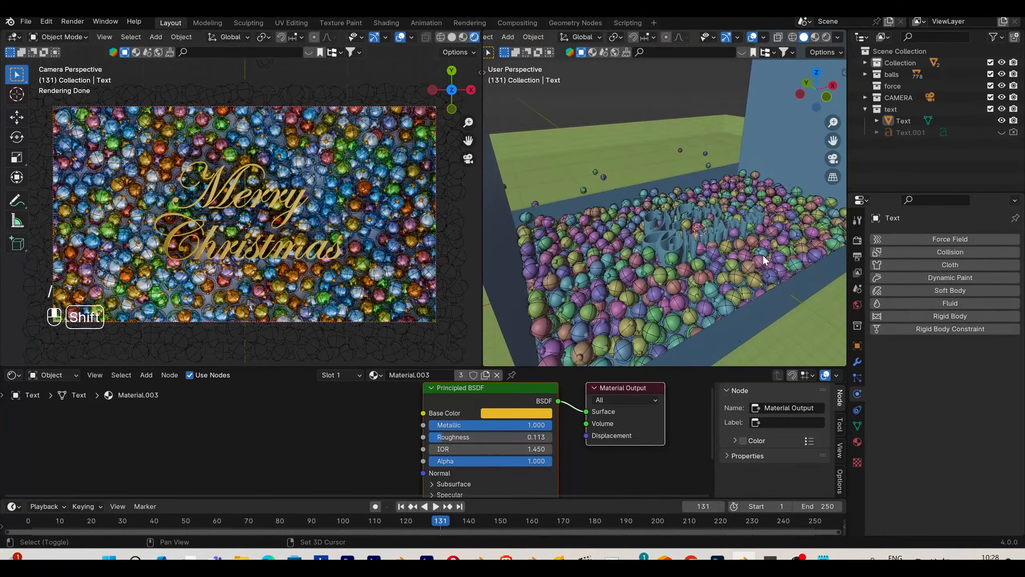
- Examine from several angles how the lettering sits among the ornaments in the tray
middle_drag(763, 255, 717, 265)
scroll(750, 262, down, 4)
scroll(727, 252, up, 2)
scroll(727, 252, up, 3)
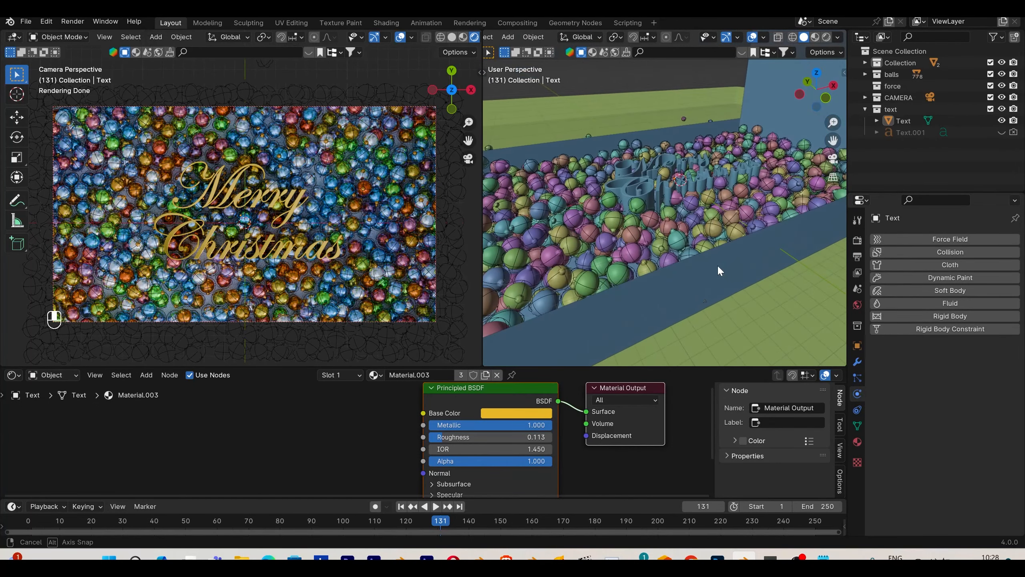
click(662, 191)
scroll(663, 194, up, 2)
middle_drag(666, 204, 674, 240)
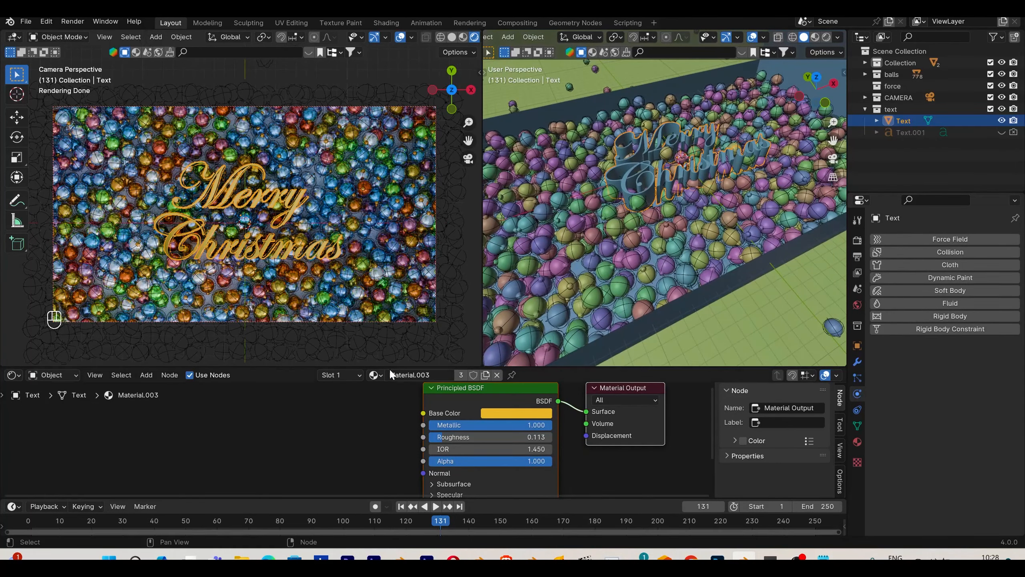
- Play the ornament simulation from the first frame and stop it at frame 129
drag(363, 521, 167, 530)
click(400, 506)
click(429, 506)
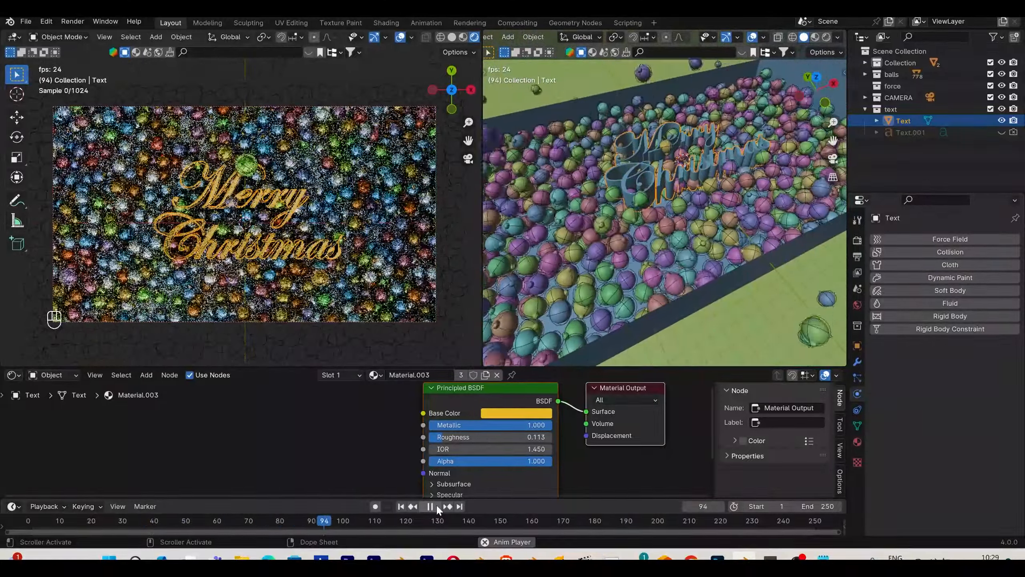
click(437, 508)
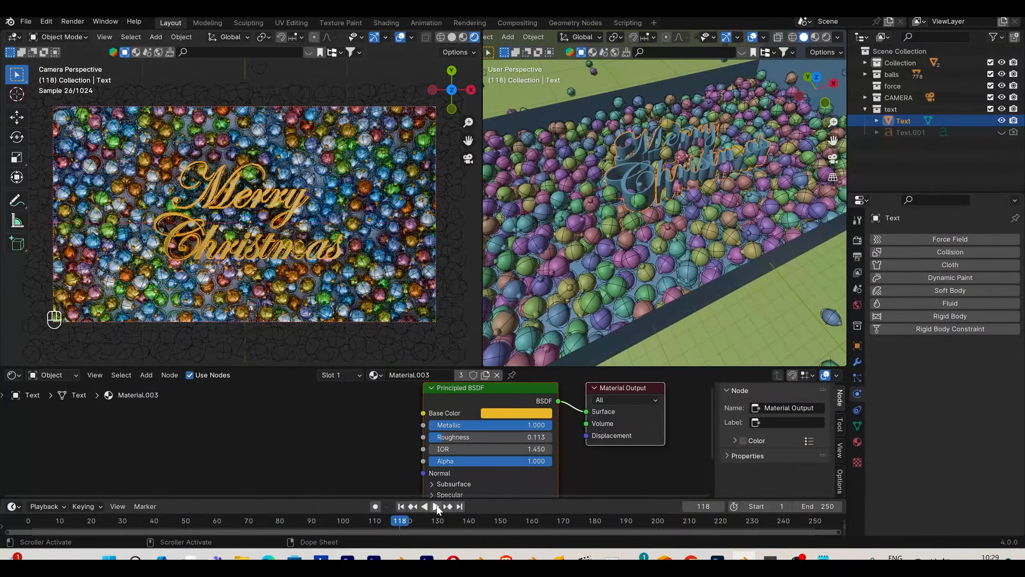
double_click(437, 508)
click(438, 508)
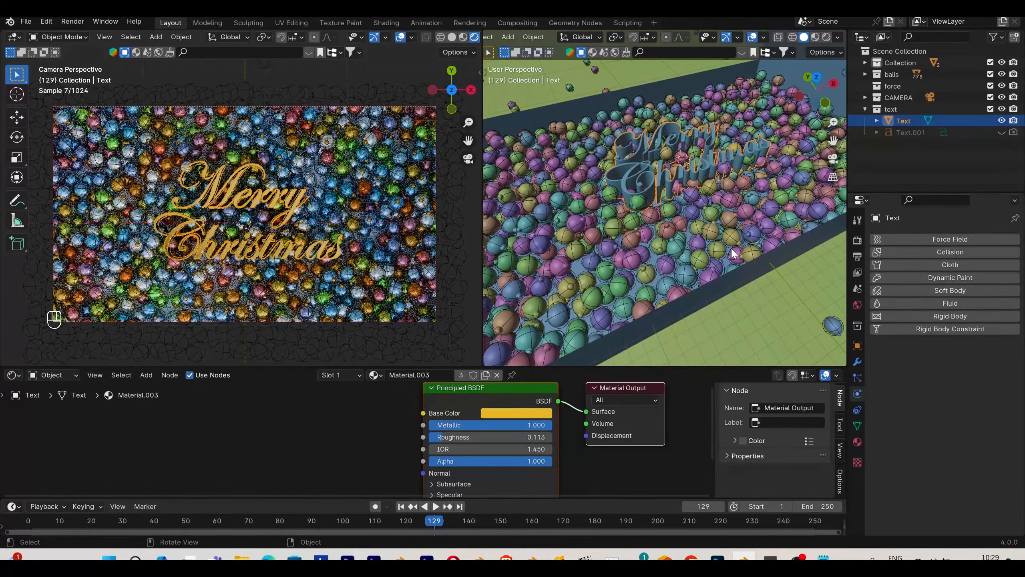
- Raise the text about 1.45 m along Z and insert a location keyframe at frame 129
scroll(689, 233, down, 4)
middle_drag(689, 233, 680, 209)
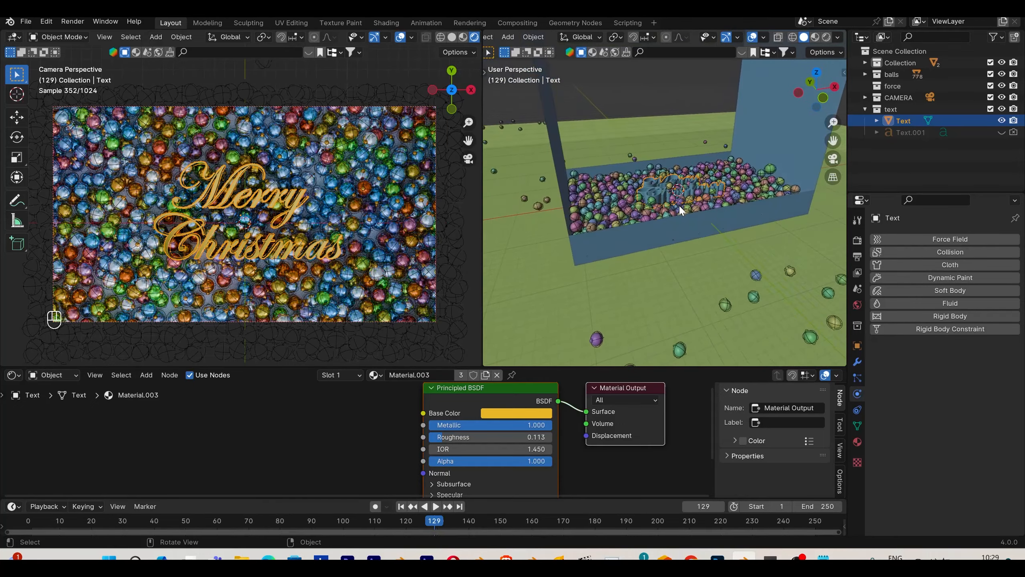
scroll(713, 201, up, 2)
key(g)
key(z)
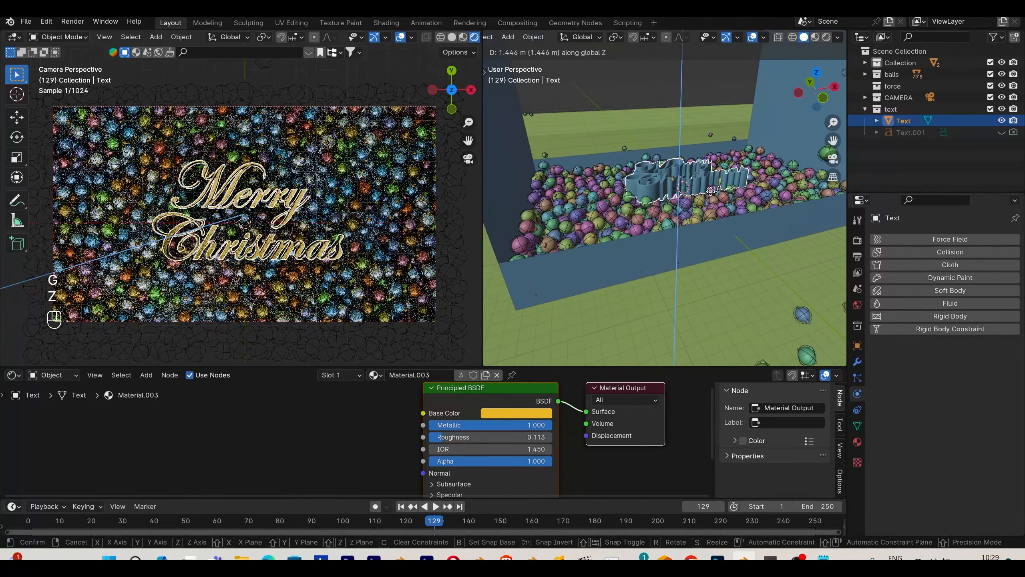
click(711, 189)
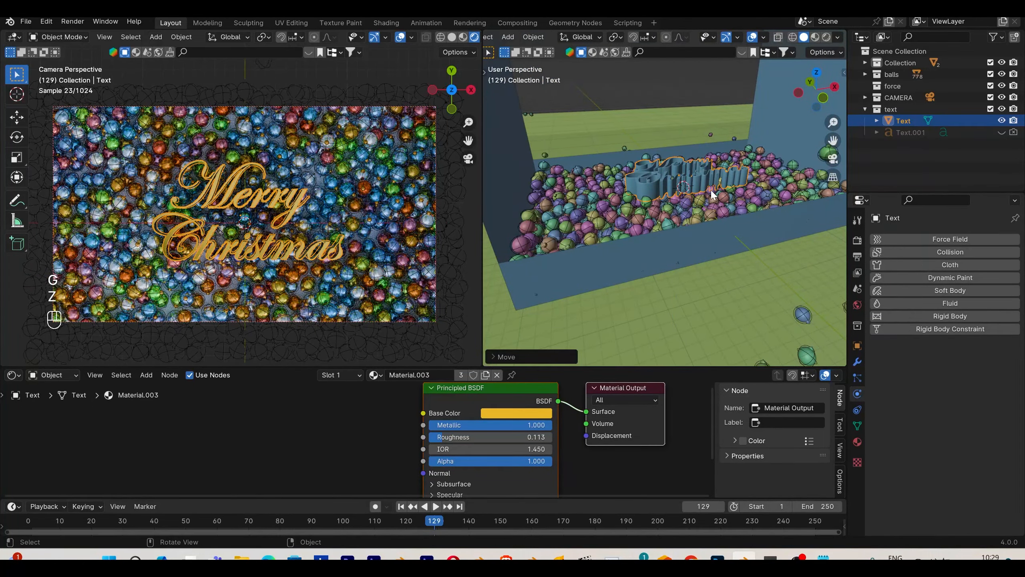
key(i)
click(710, 189)
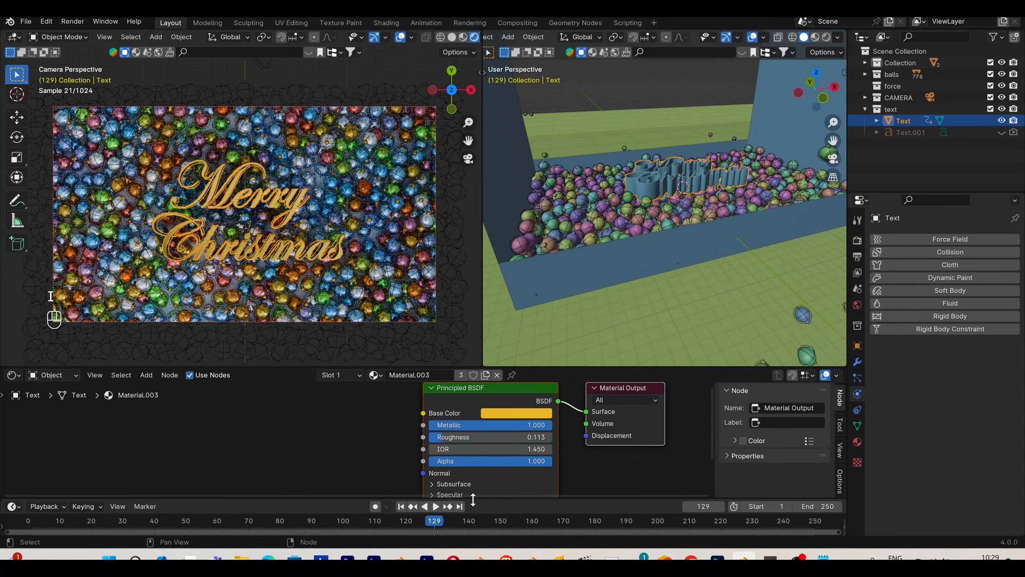
- Move the raised-text keyframe to frame 150 and keyframe the text's location sunk along Z beneath the ornaments at frame 120
drag(473, 499, 473, 454)
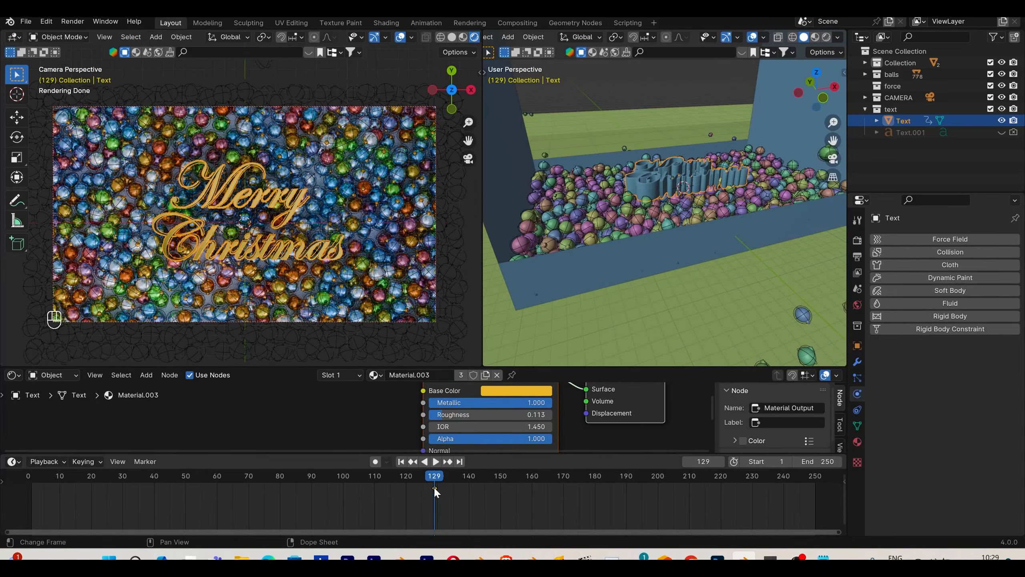
drag(434, 488, 405, 479)
key(g)
key(z)
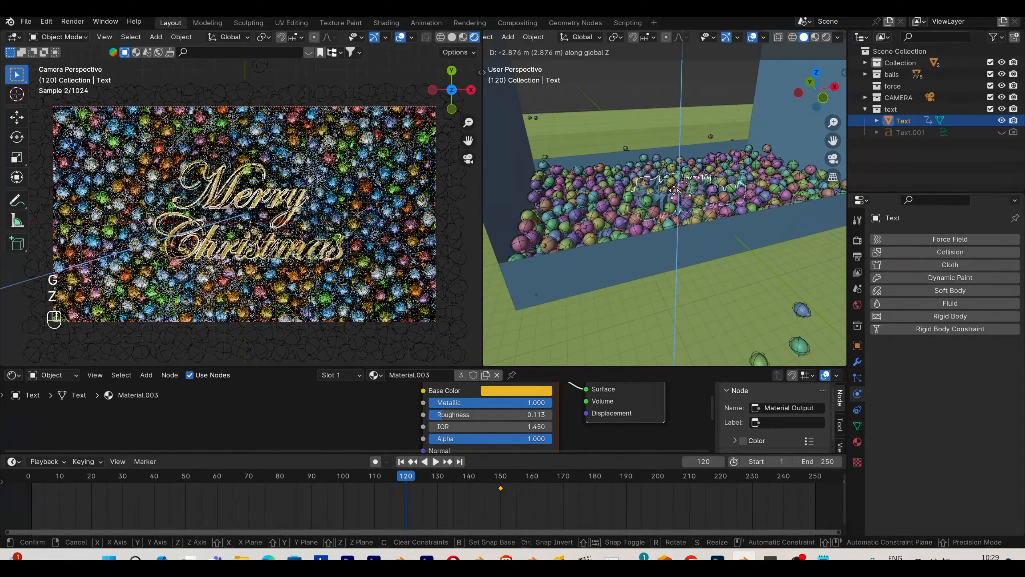
click(674, 227)
key(i)
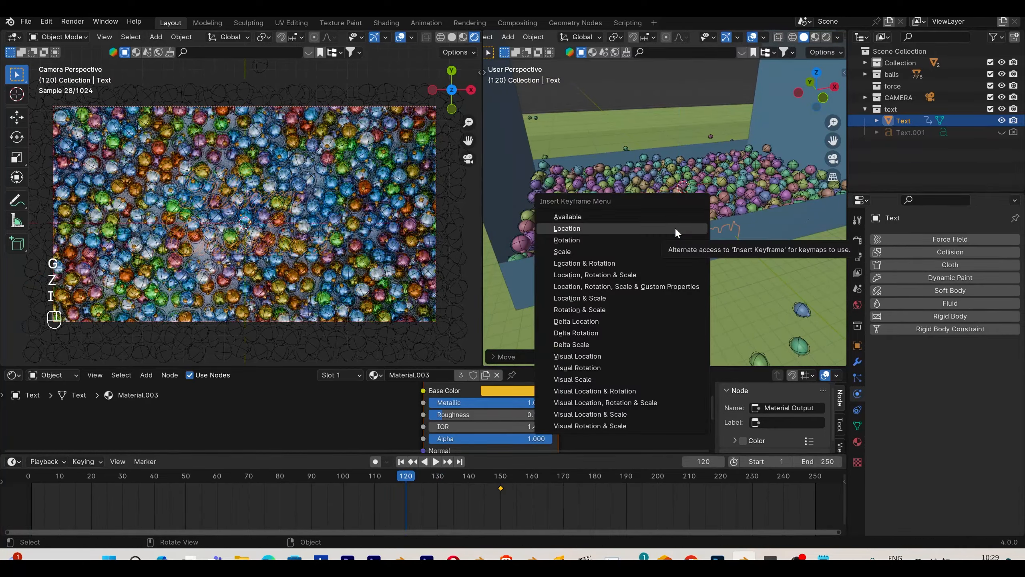
click(674, 228)
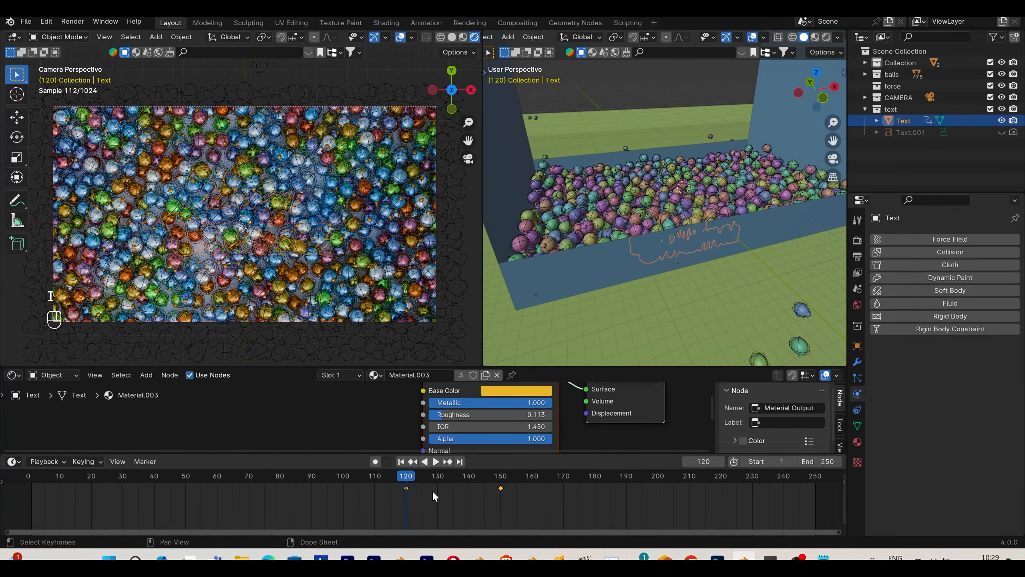
- Shift the text's starting keyframe to about frame 118 and its ending keyframe to about frame 161
key(t)
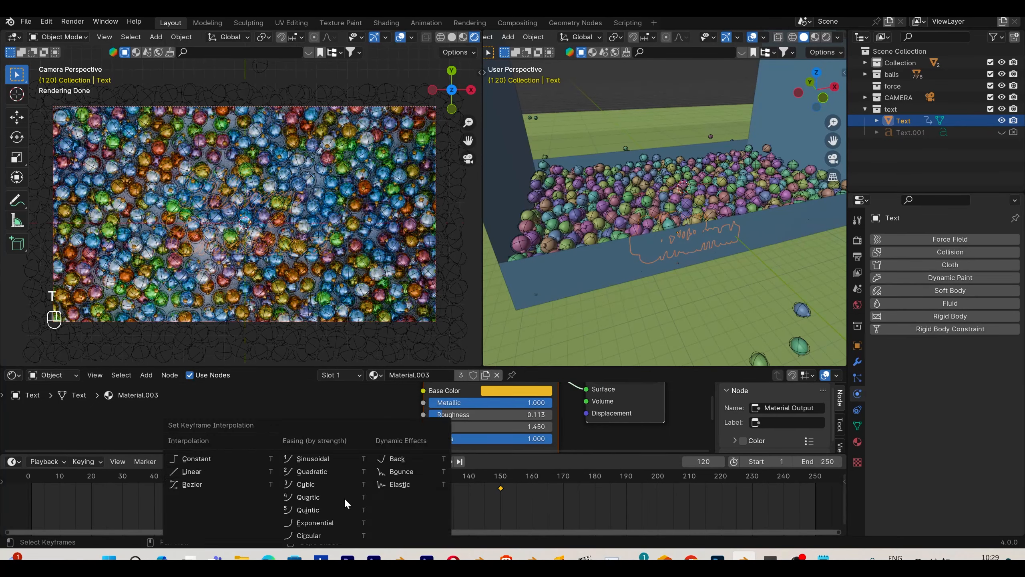
click(557, 510)
click(392, 487)
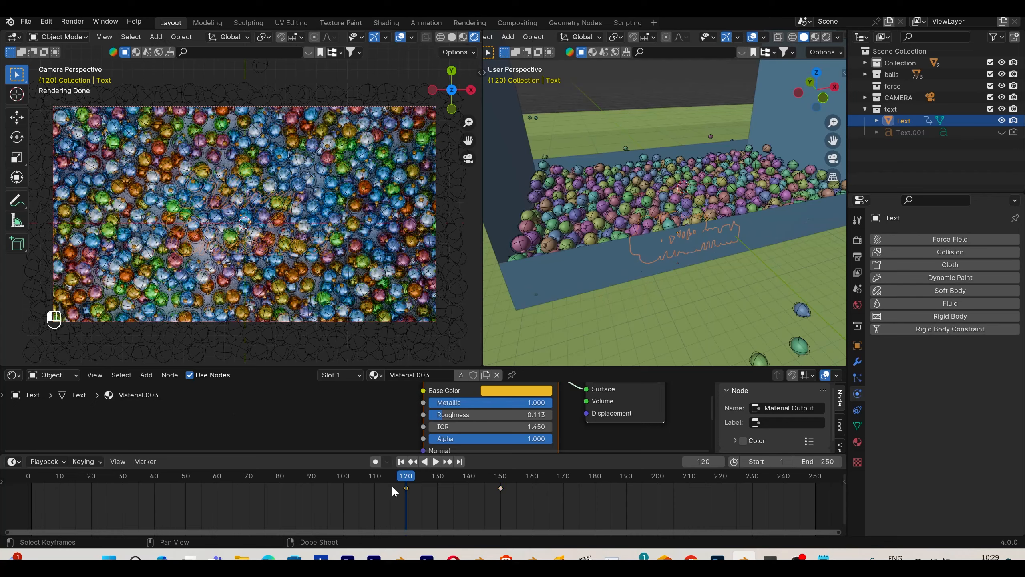
drag(405, 487, 399, 488)
drag(503, 488, 535, 487)
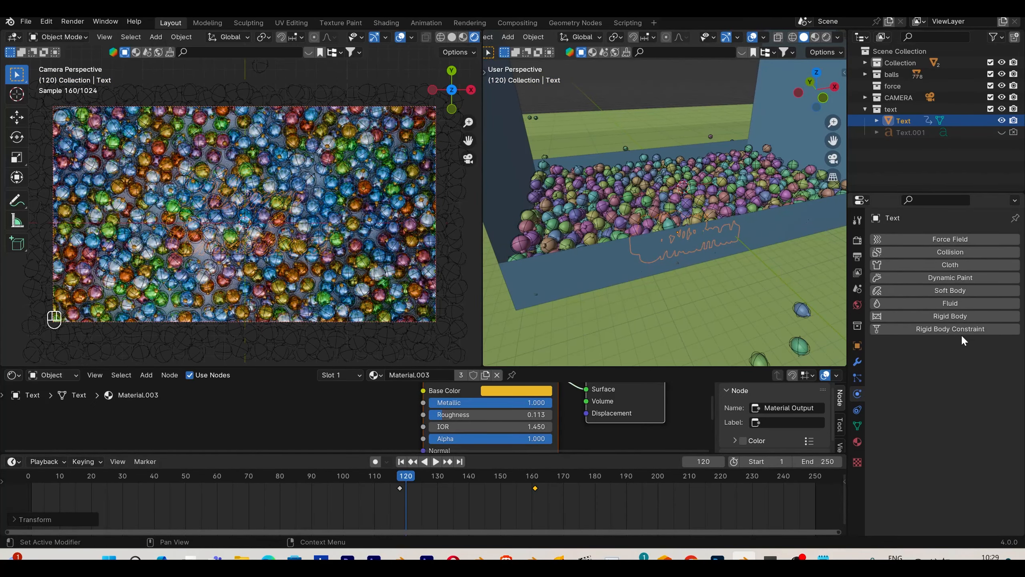
- Add rigid body physics to the text and set its type to Passive
click(928, 316)
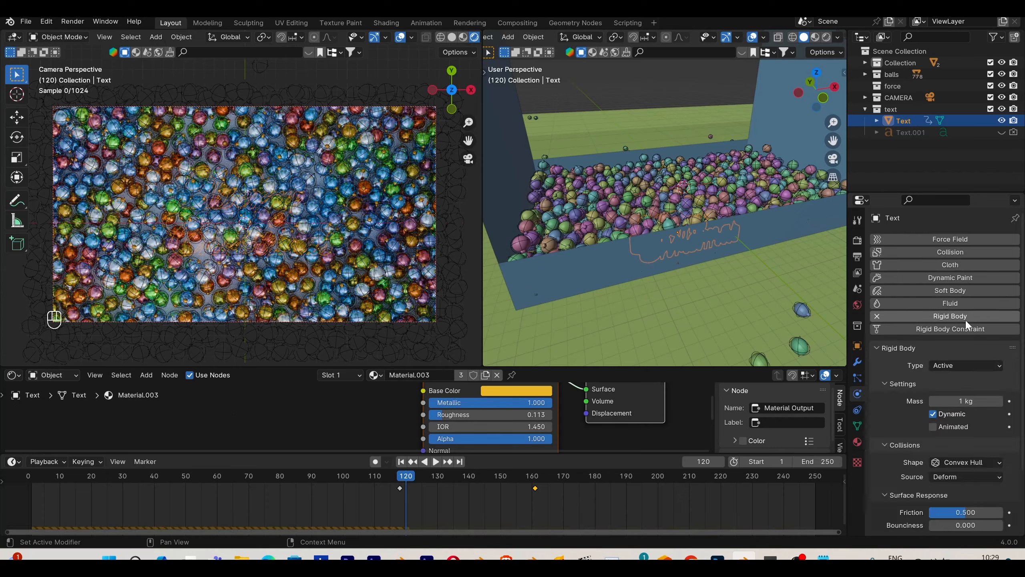
click(963, 364)
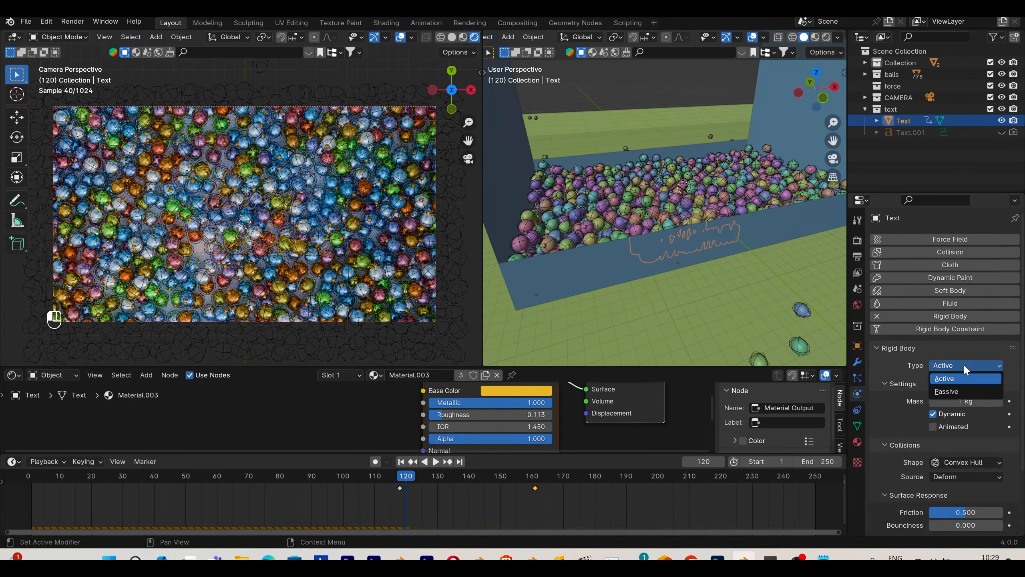
click(953, 390)
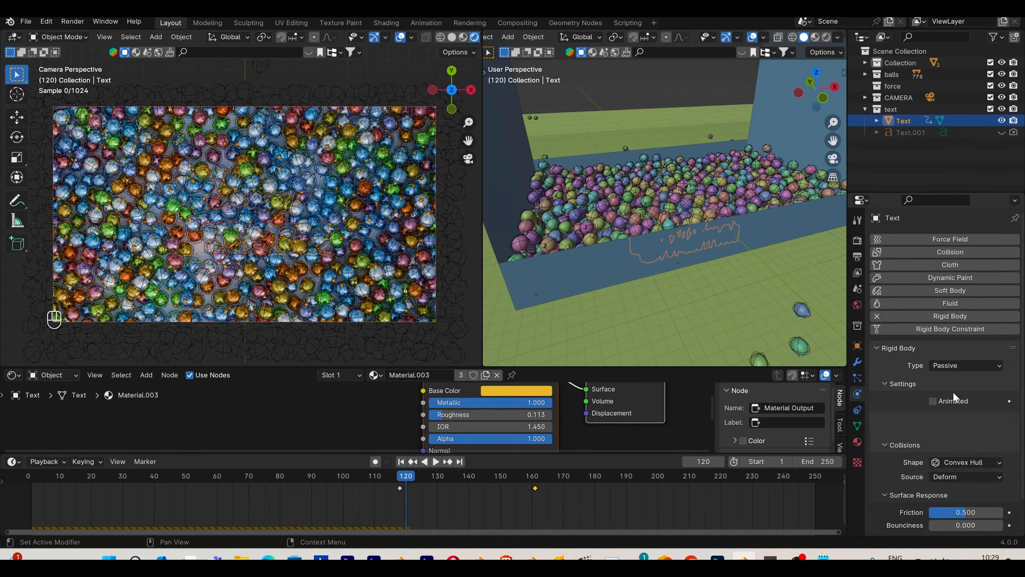
- Enable Animated for the text's rigid body, set its collision shape to Mesh, friction to 0.794 and margin to 0.002 m
click(934, 399)
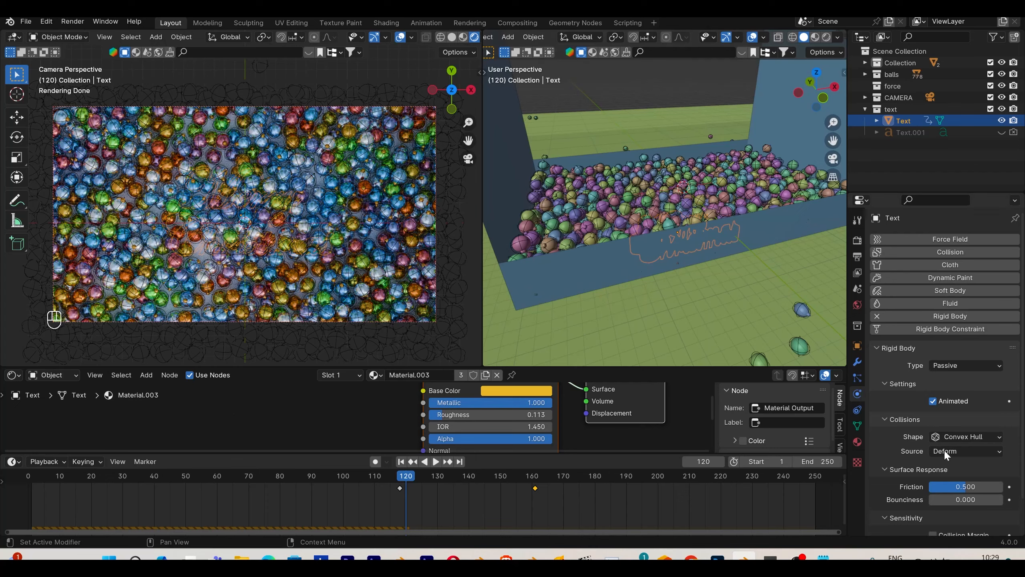
click(944, 435)
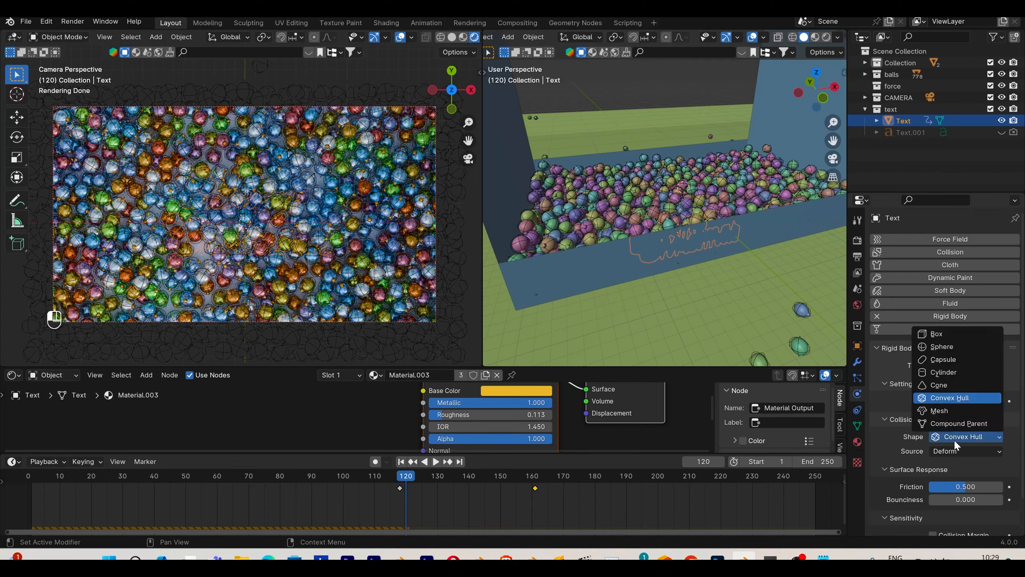
click(946, 409)
scroll(908, 466, down, 2)
drag(965, 461, 987, 461)
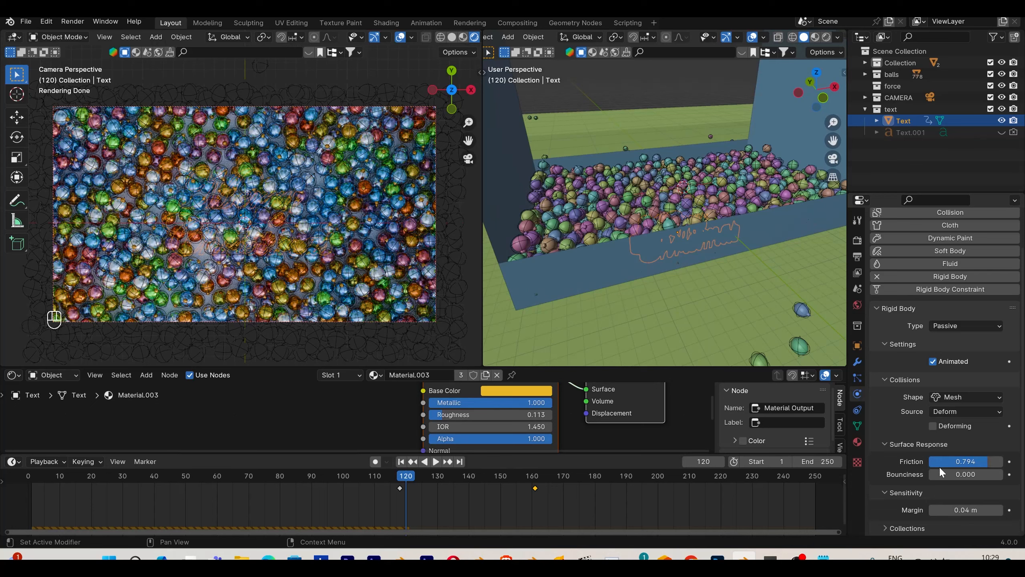
drag(968, 509, 944, 509)
- Save the file and play the simulation from the first frame with the camera view in solid shading
key(shift+Left)
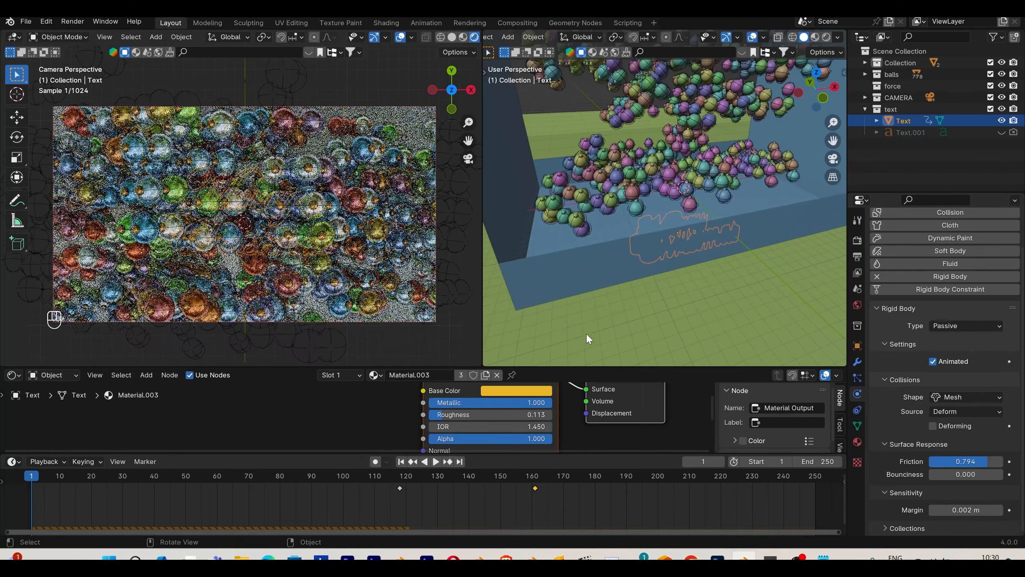
key(ctrl+s)
click(451, 37)
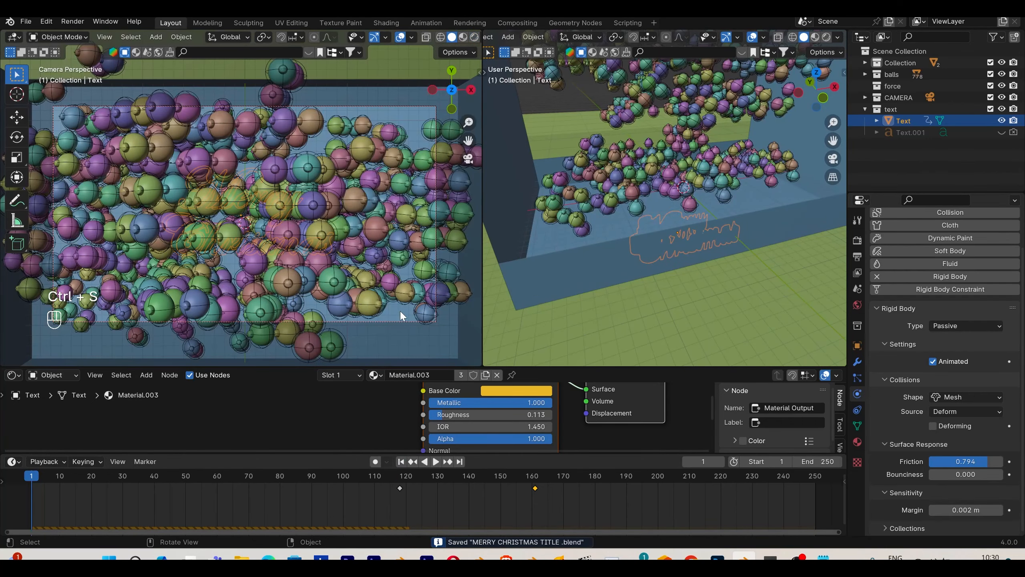
click(436, 461)
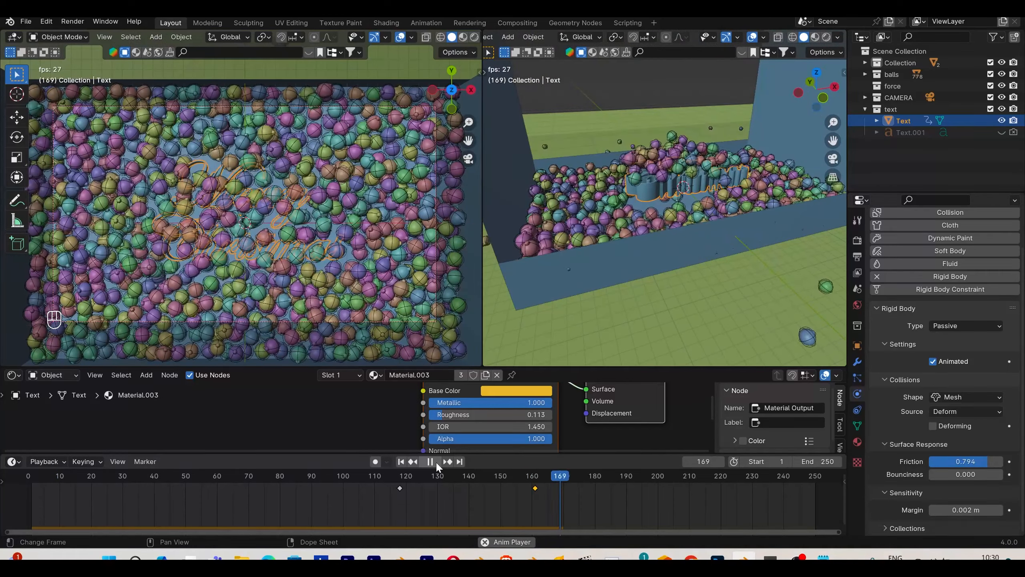
key(Escape)
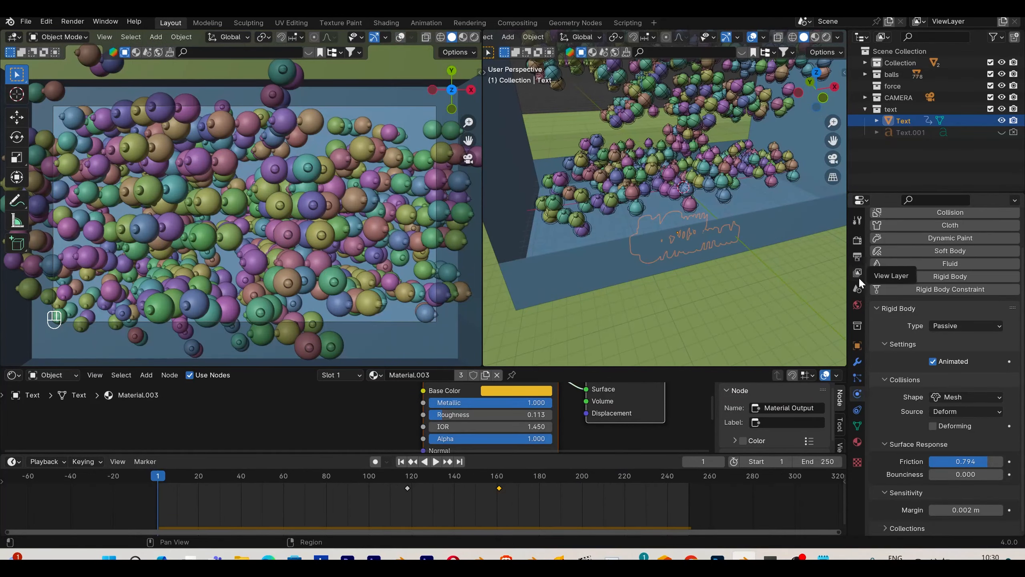
- Bake all dynamics from the scene's Rigid Body World cache
click(858, 291)
click(940, 382)
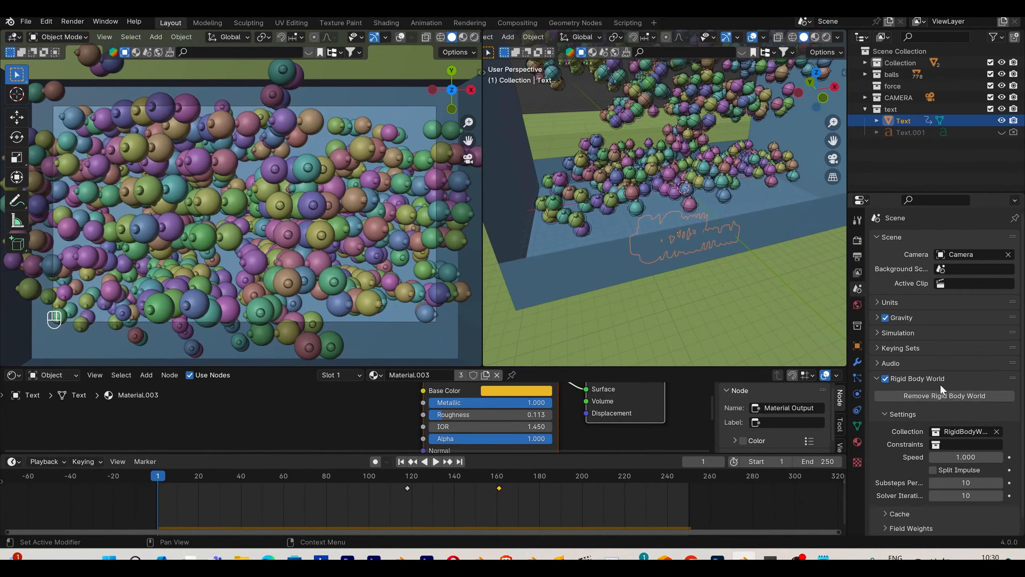
scroll(912, 436, down, 1)
click(903, 500)
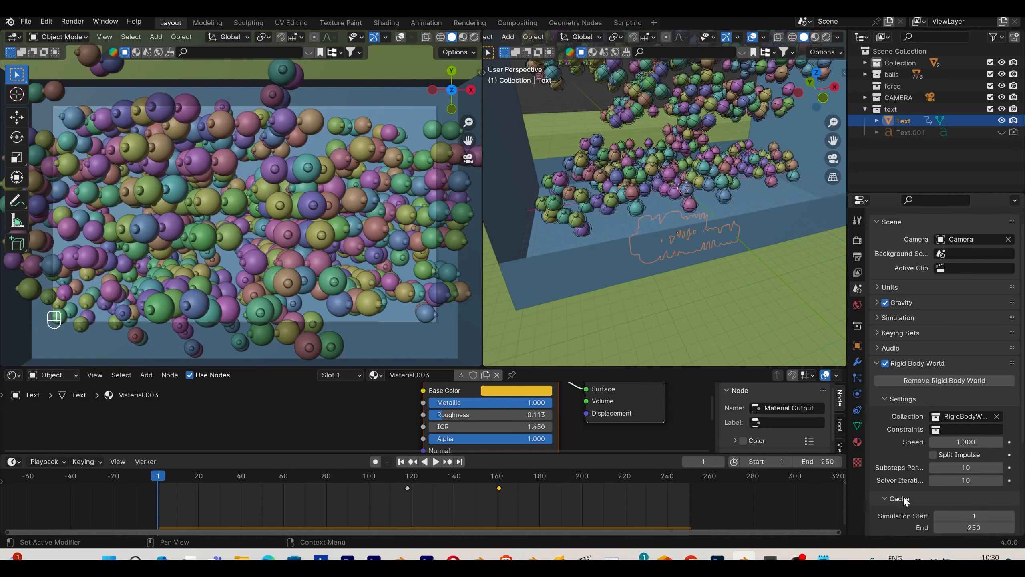
scroll(904, 495, down, 6)
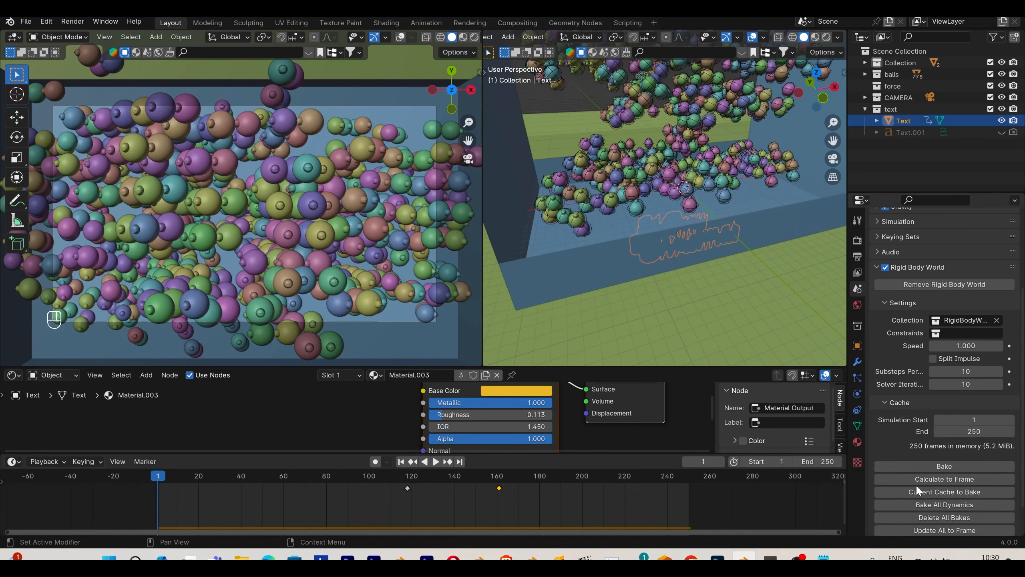
click(933, 505)
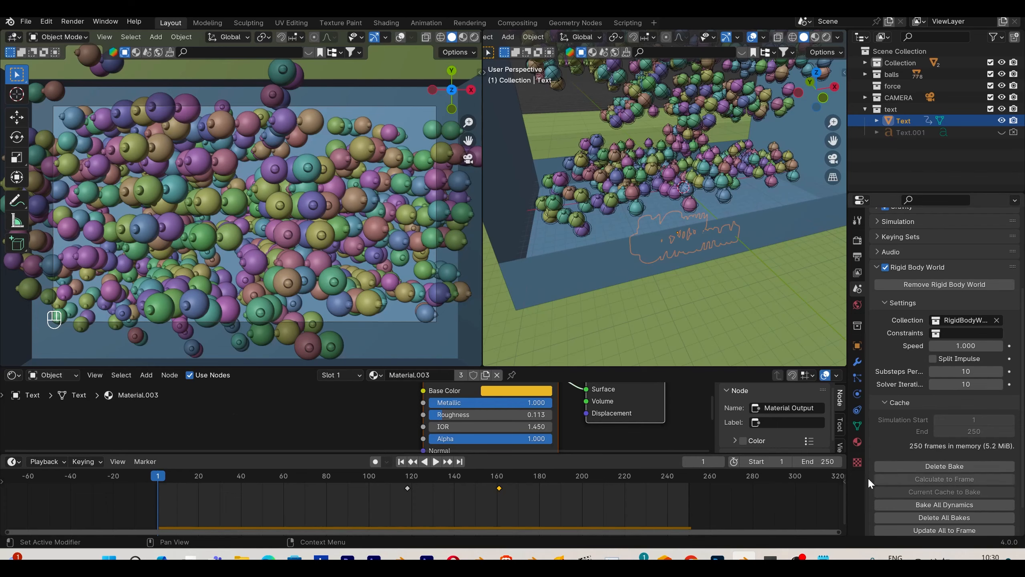
- Set the animation's start frame to 80 and play the baked simulation from there
click(241, 475)
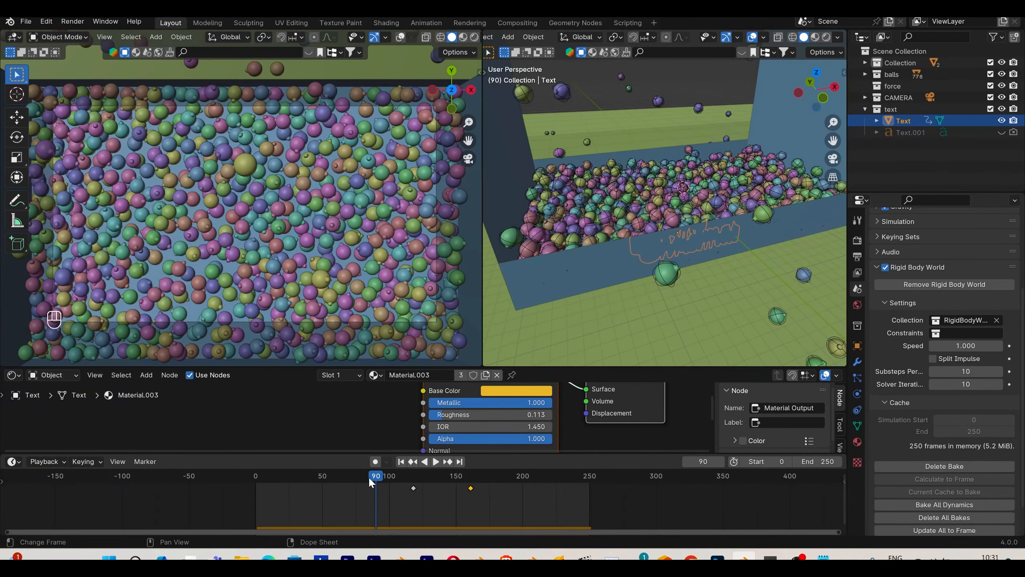
text(80)
key(Return)
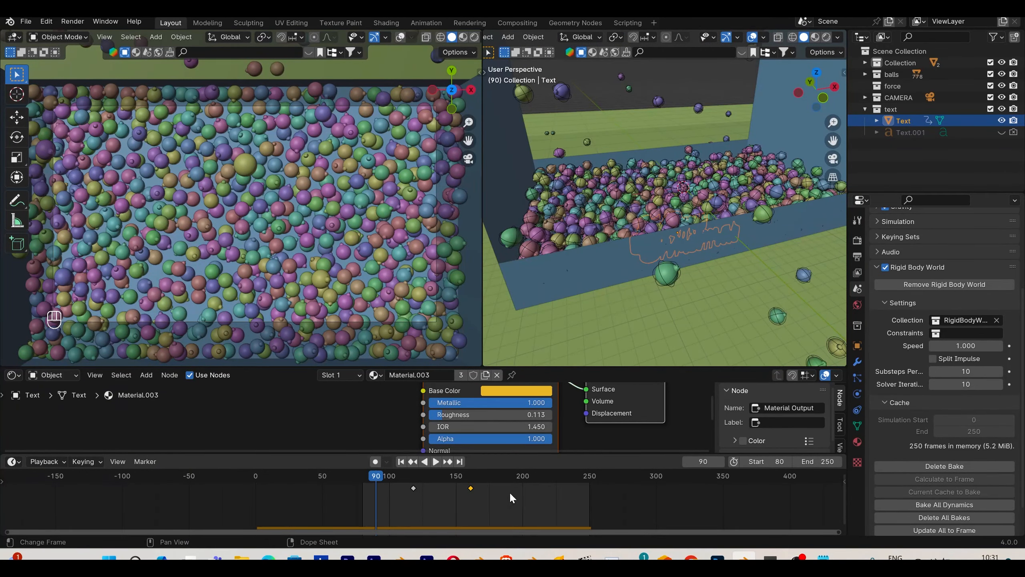
click(404, 462)
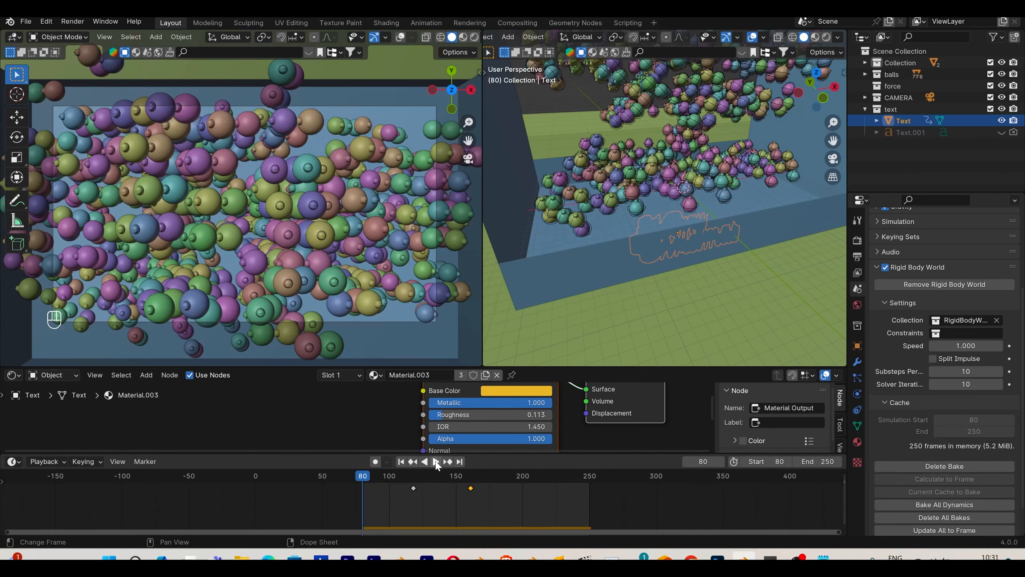
click(436, 461)
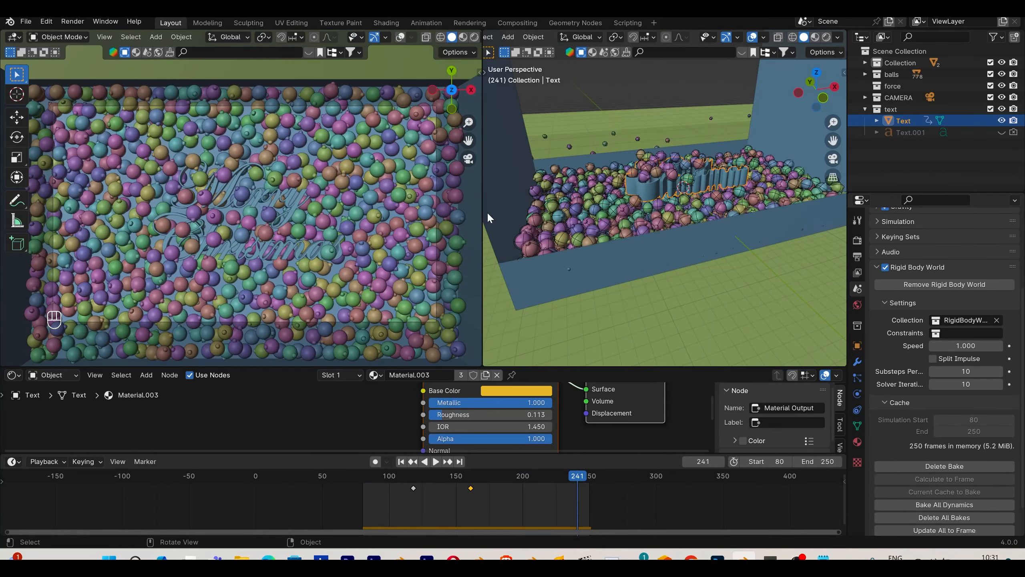
- Join the two viewports into one large camera view
right_click(483, 210)
click(466, 236)
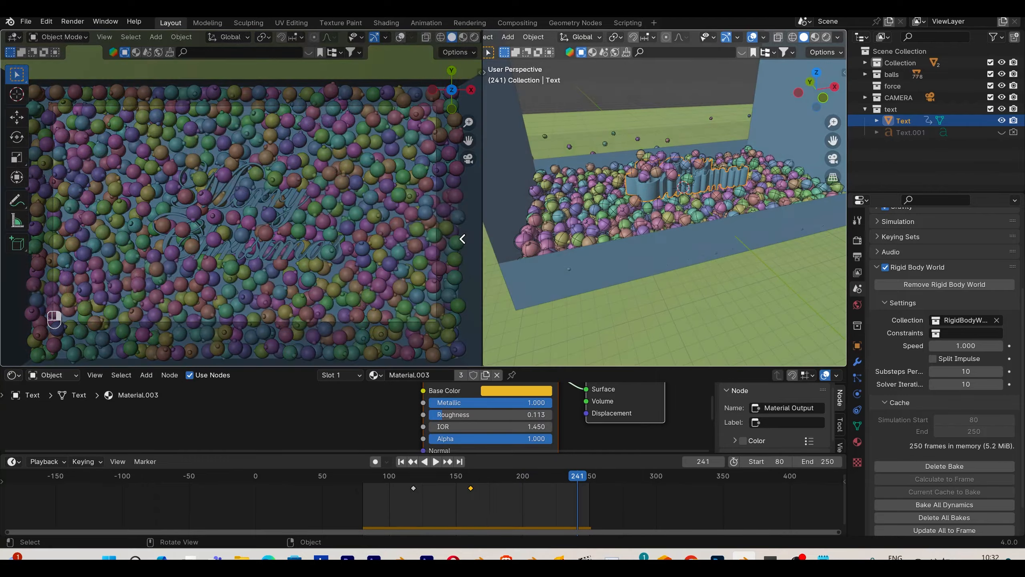
click(615, 236)
- Play the rendered camera view, go to frame 245 to inspect the raised text, and open the viewport shading options
click(436, 462)
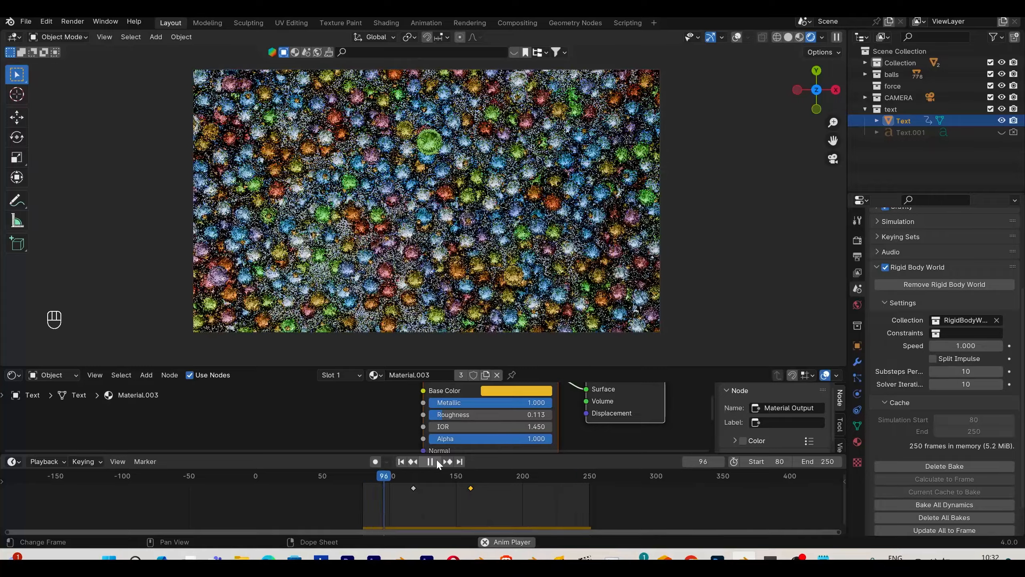
click(437, 461)
drag(440, 483, 582, 484)
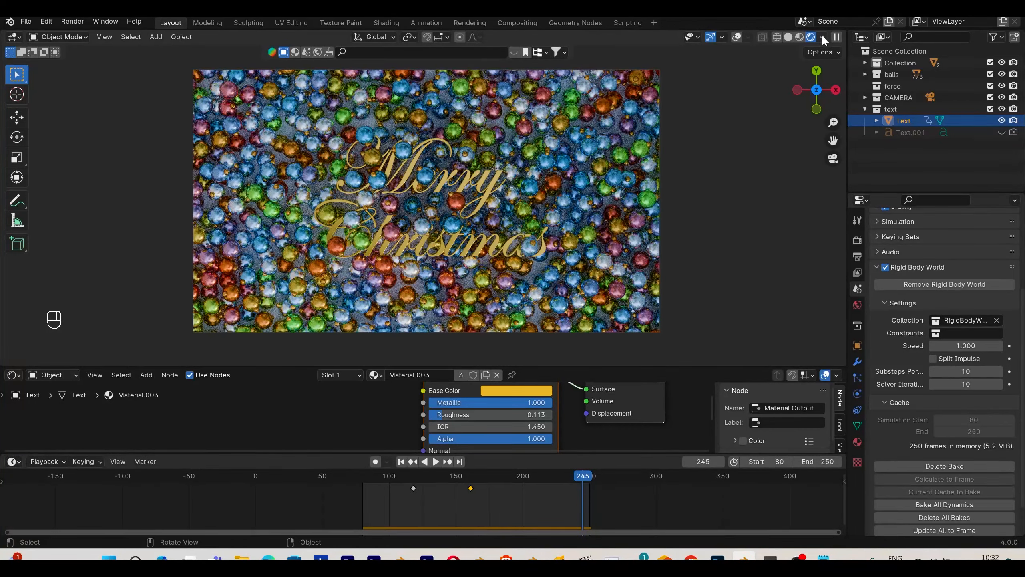
click(822, 35)
click(757, 142)
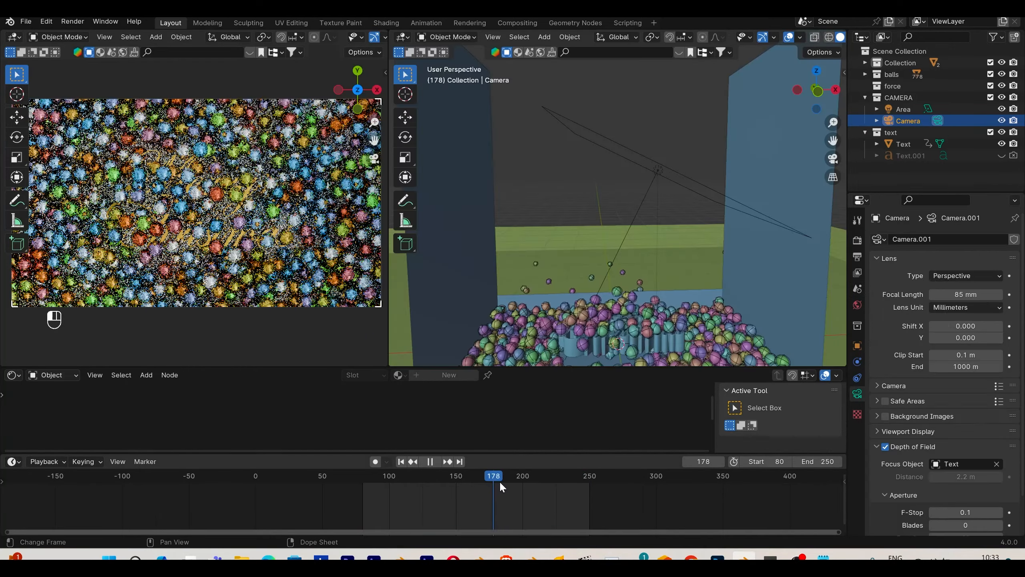
- Stop playback, add a new material to the base and make its base colour green with hue 0.339, saturation 1 and value 0.459
key(space)
click(759, 285)
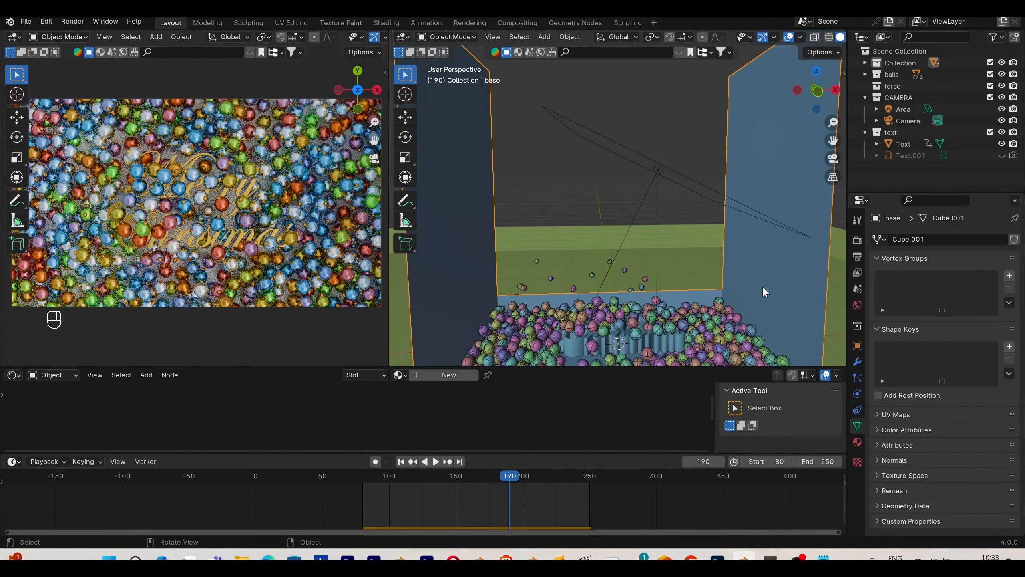
click(469, 375)
click(512, 394)
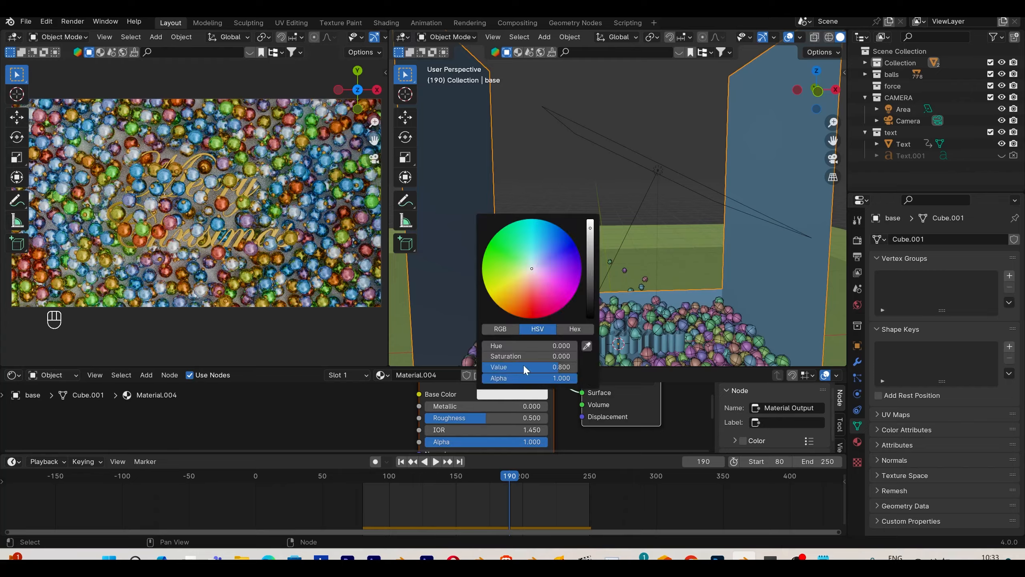
click(589, 295)
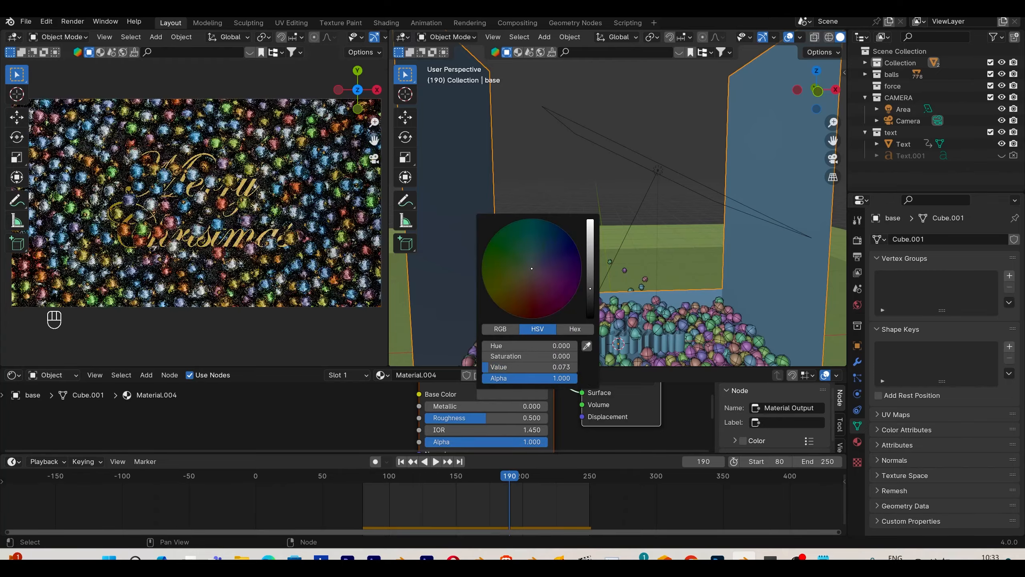
drag(590, 295, 590, 251)
drag(510, 242, 492, 234)
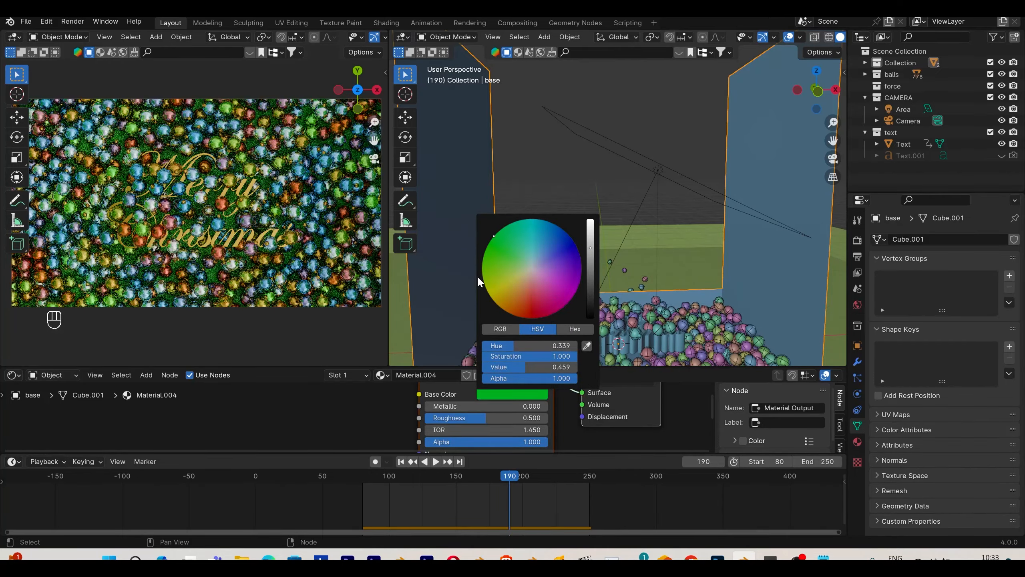
- Try a red base colour with saturation 0.987 on the base material and save the file
click(523, 390)
click(531, 313)
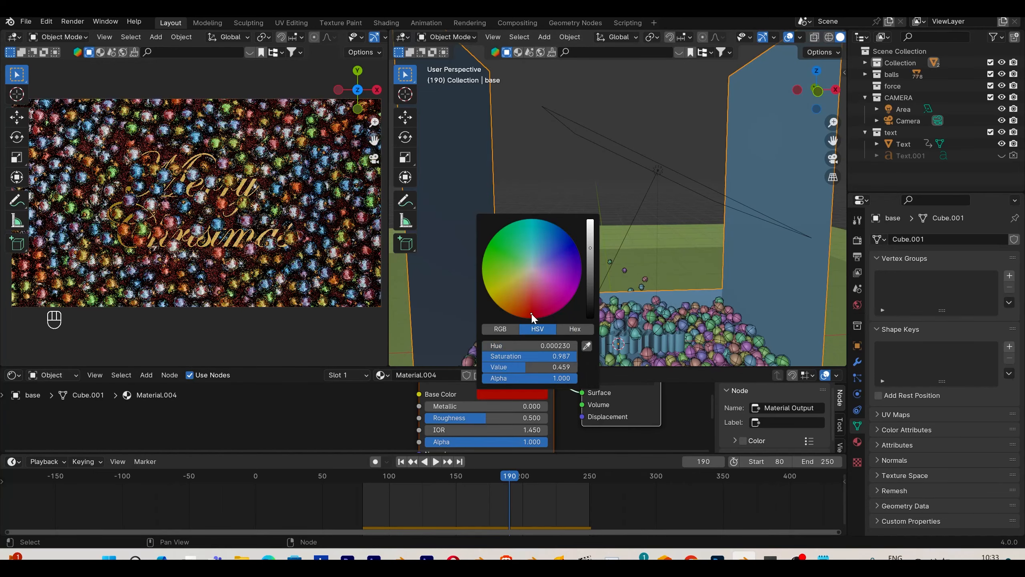
key(ctrl+s)
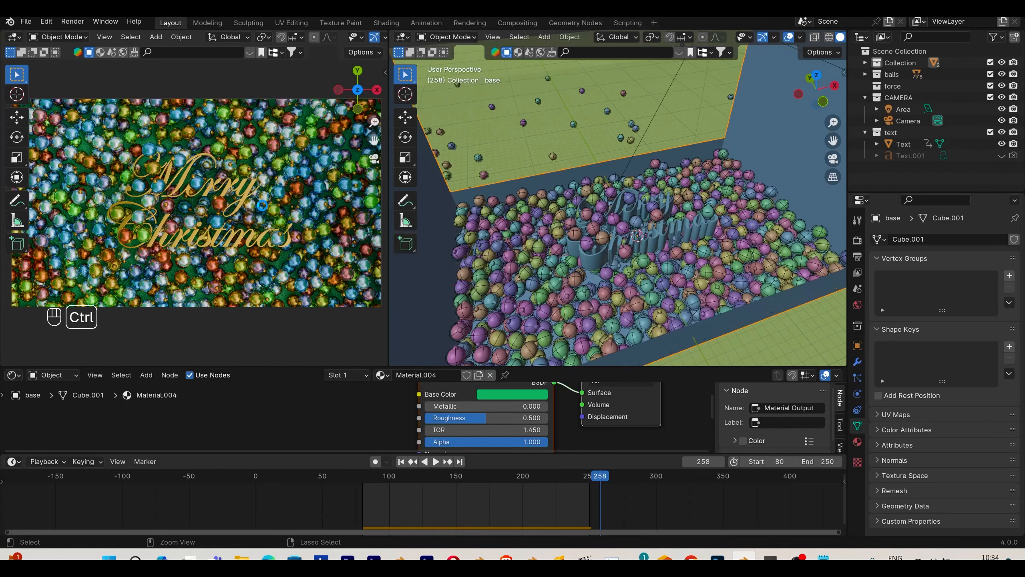
key(ctrl+s)
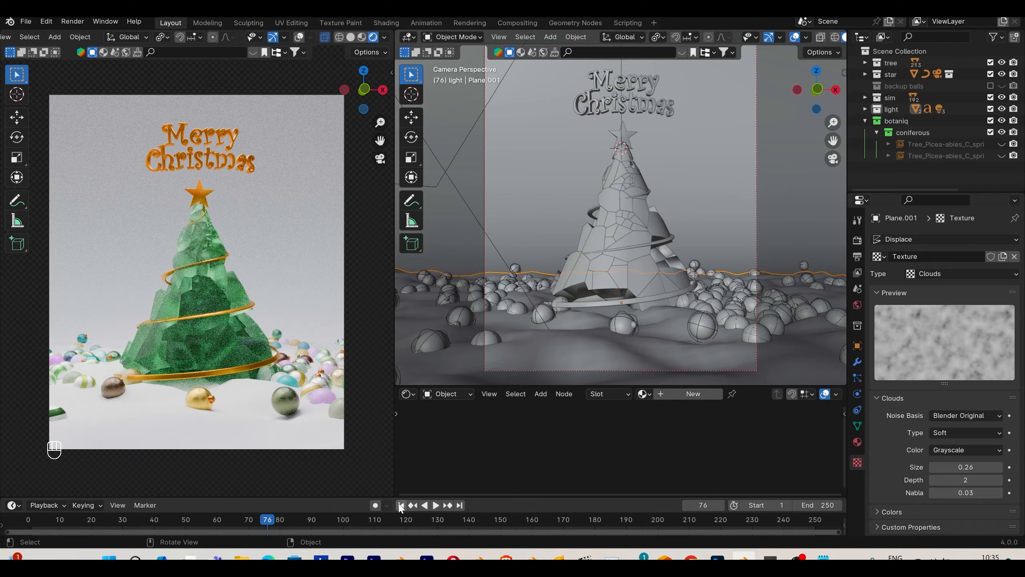
- Play the crystal Christmas tree scene's animation from the first frame to watch the ornaments fall
click(400, 506)
click(433, 507)
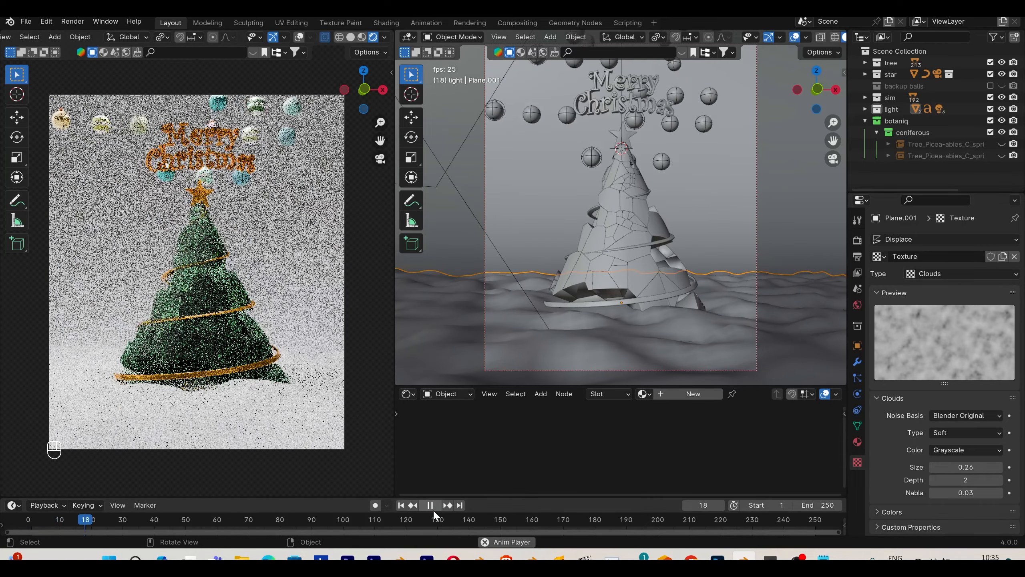
click(431, 507)
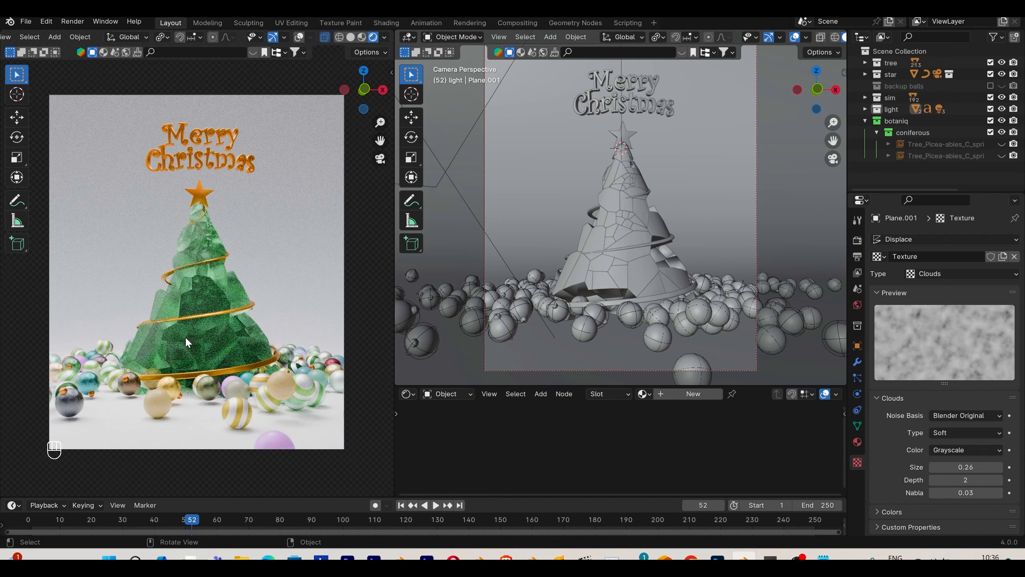
- Save the crystal tree file, create a new General file and delete all its default objects
key(ctrl+s)
click(25, 21)
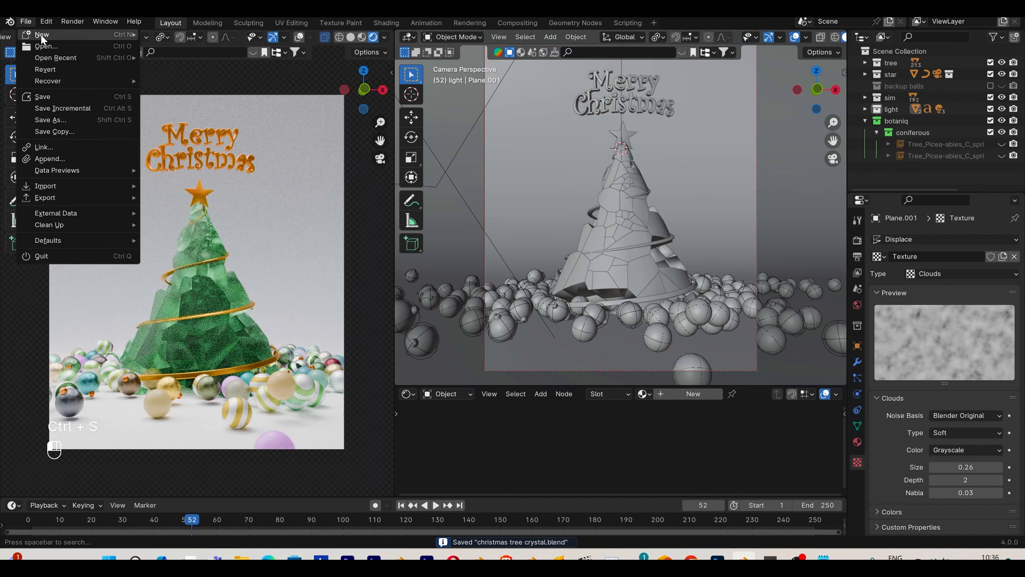
mouse_move(44, 39)
click(192, 32)
key(a)
key(Delete)
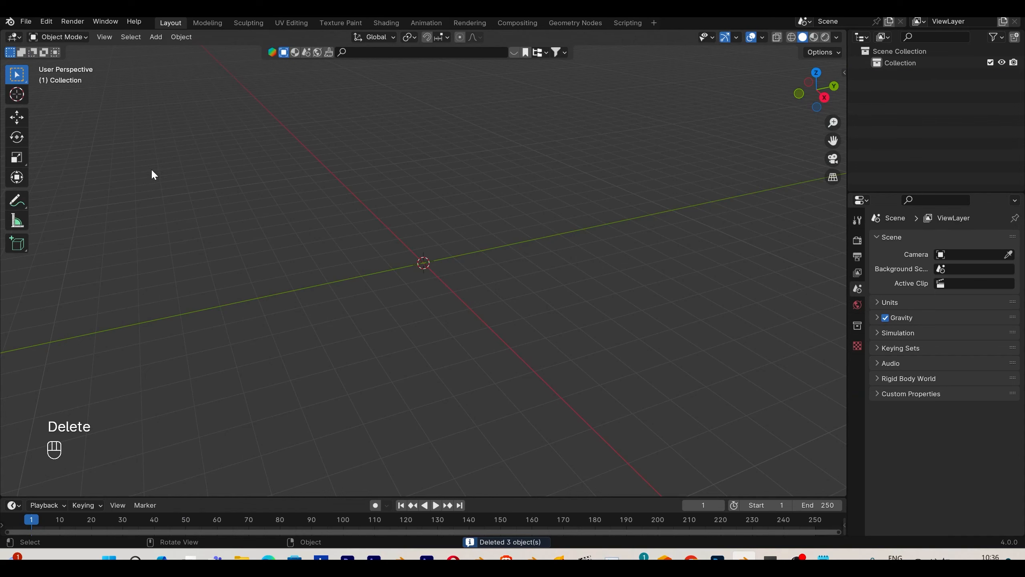
- Add a cylinder and raise it about 0.97 m along Z in front view to sit on the ground line
key(shift+a)
mouse_move(348, 100)
click(434, 155)
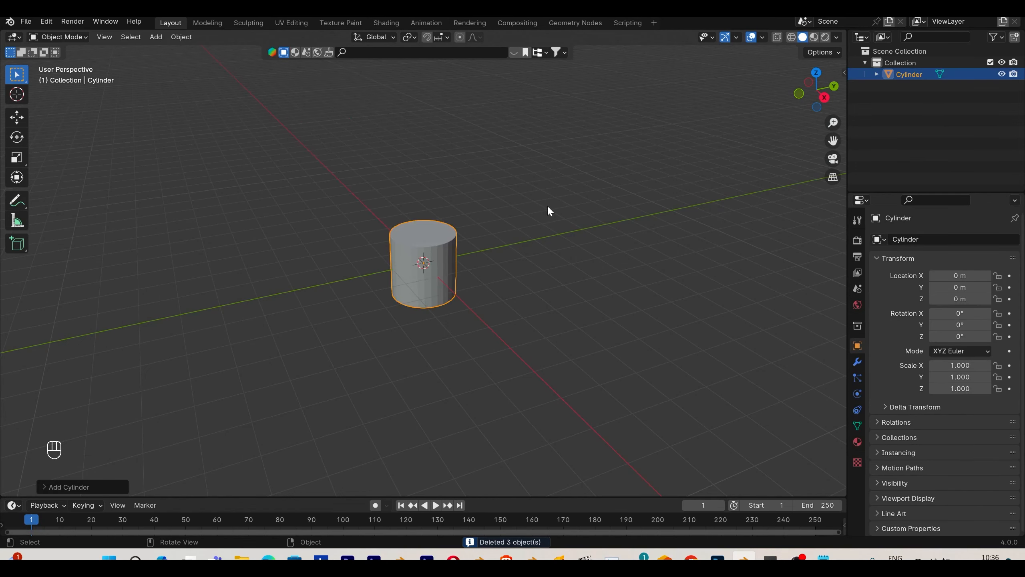
key(KP_1)
key(g)
key(z)
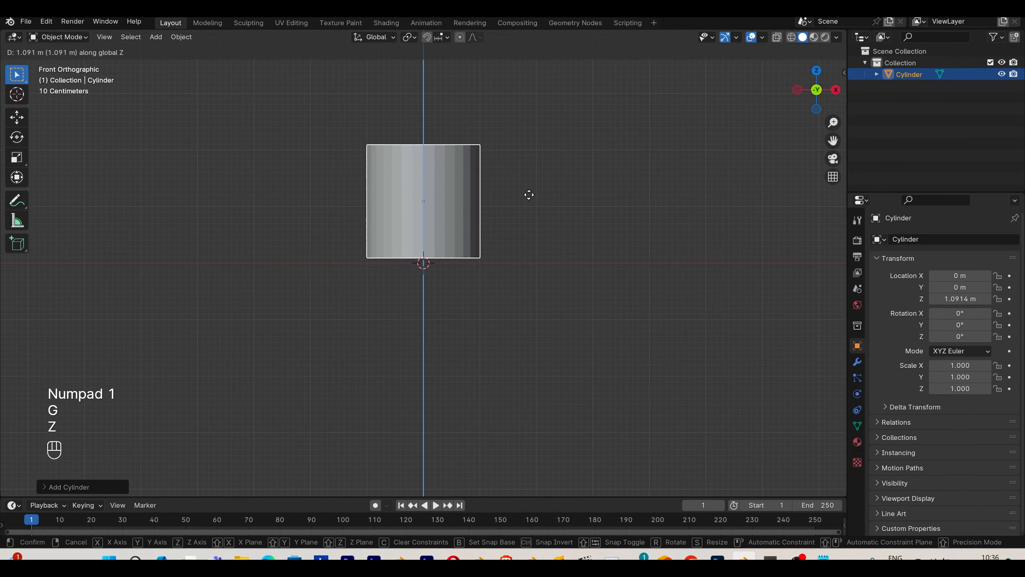
click(528, 190)
- Undo the recent edits on the cylinder, select only its top vertices and scale them inward to a narrow tip
key(ctrl+z)
key(ctrl+z)
key(ctrl+z)
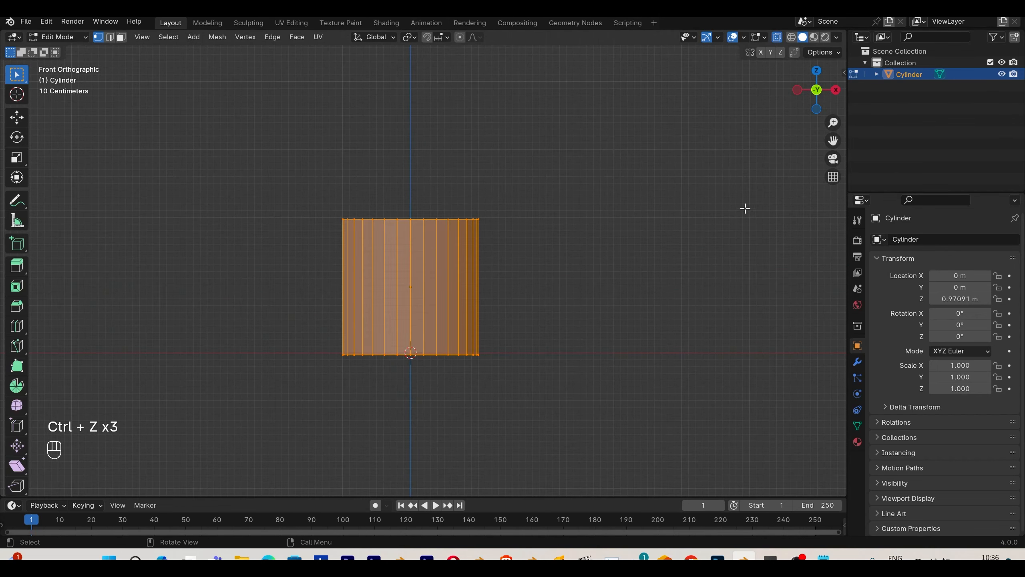
click(677, 228)
drag(315, 185, 650, 286)
click(597, 213)
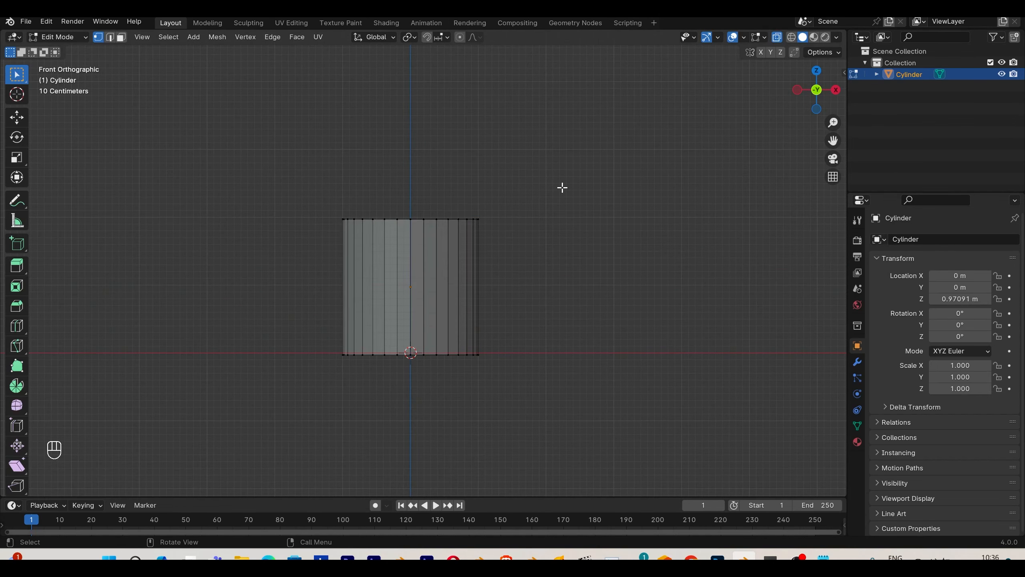
drag(311, 182, 620, 291)
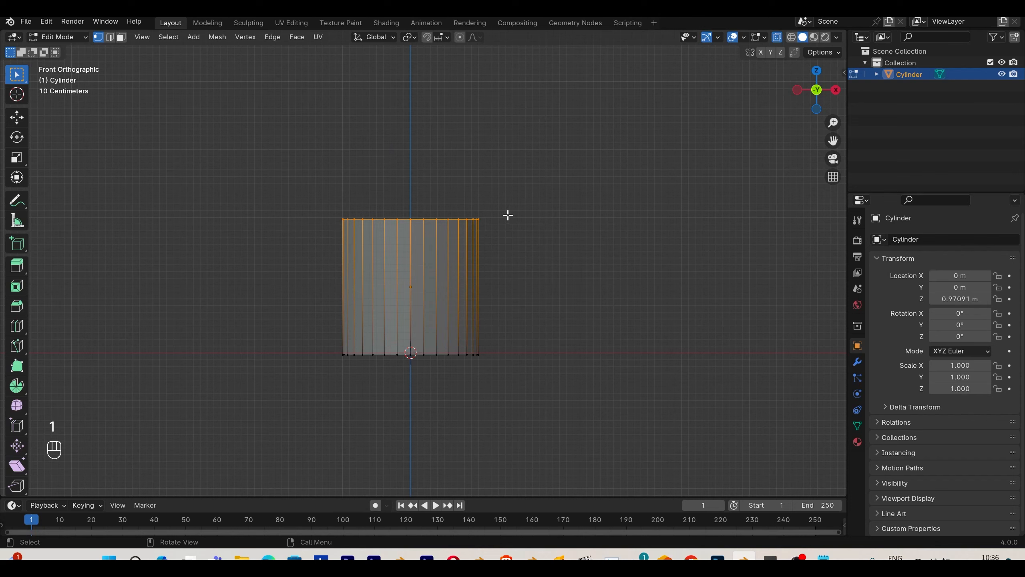
key(s)
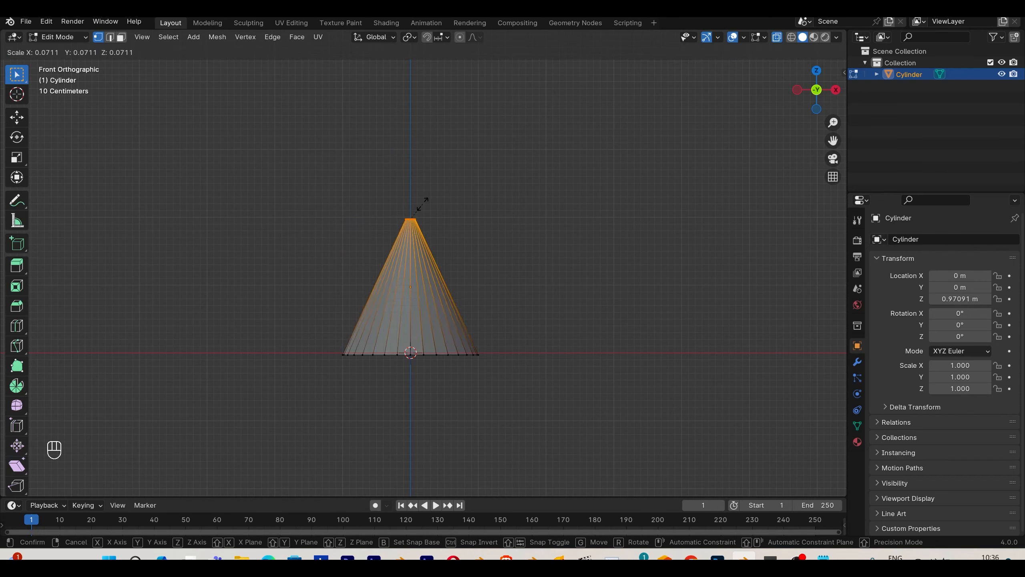
click(450, 225)
- Raise the narrowed top along Z to make a taller cone and apply smooth shading to the object
key(g)
key(z)
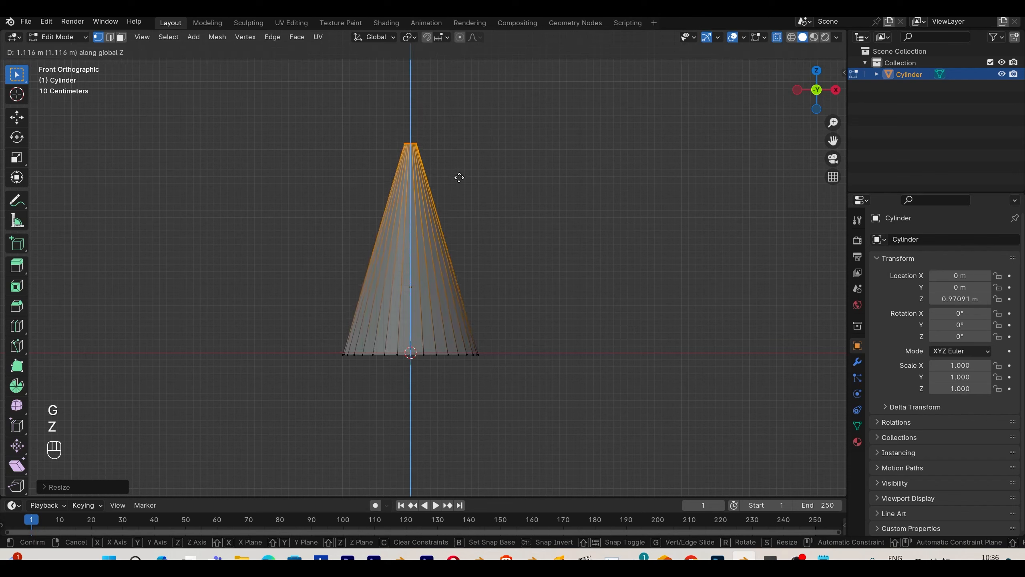
click(453, 217)
key(Tab)
right_click(438, 268)
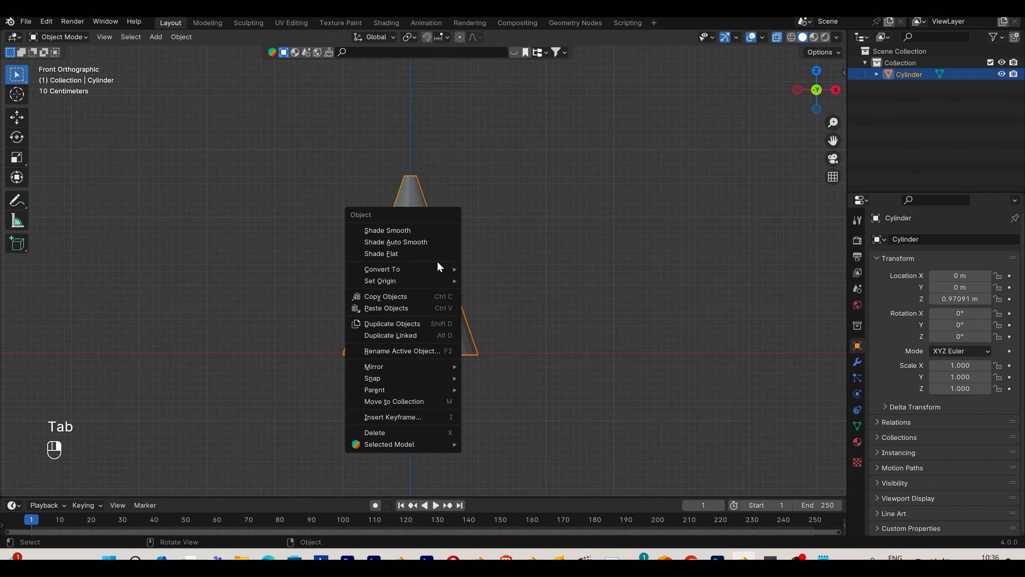
click(438, 226)
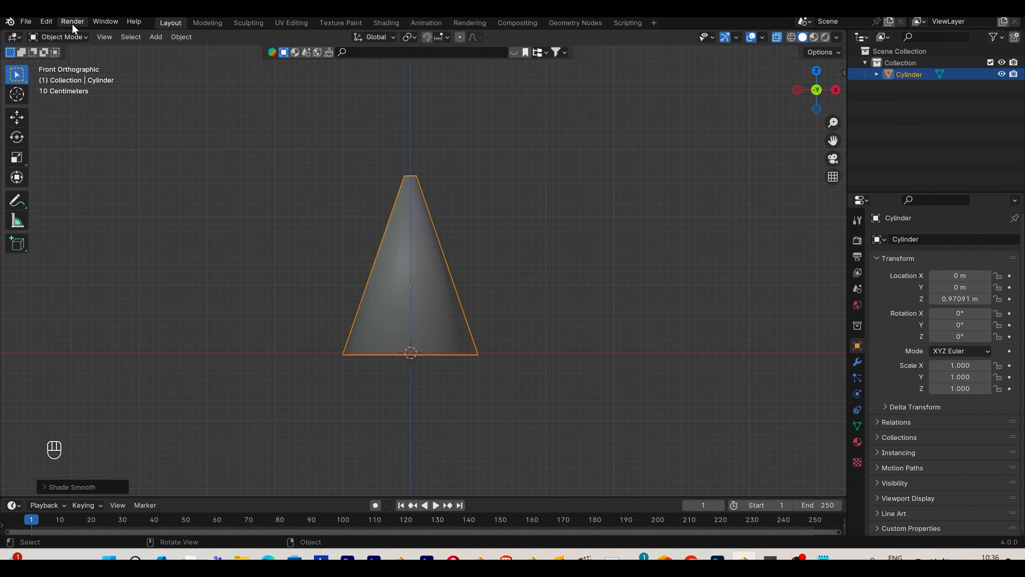
- Search the add-ons in the preferences for "cell" and check that Object: Cell Fracture is enabled
click(46, 21)
click(97, 165)
click(345, 43)
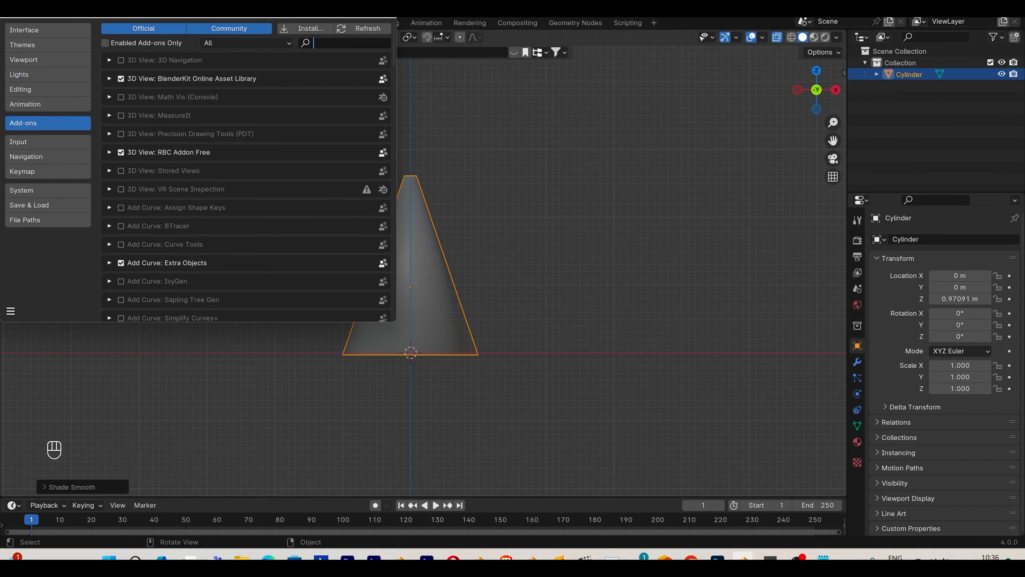
text(cell)
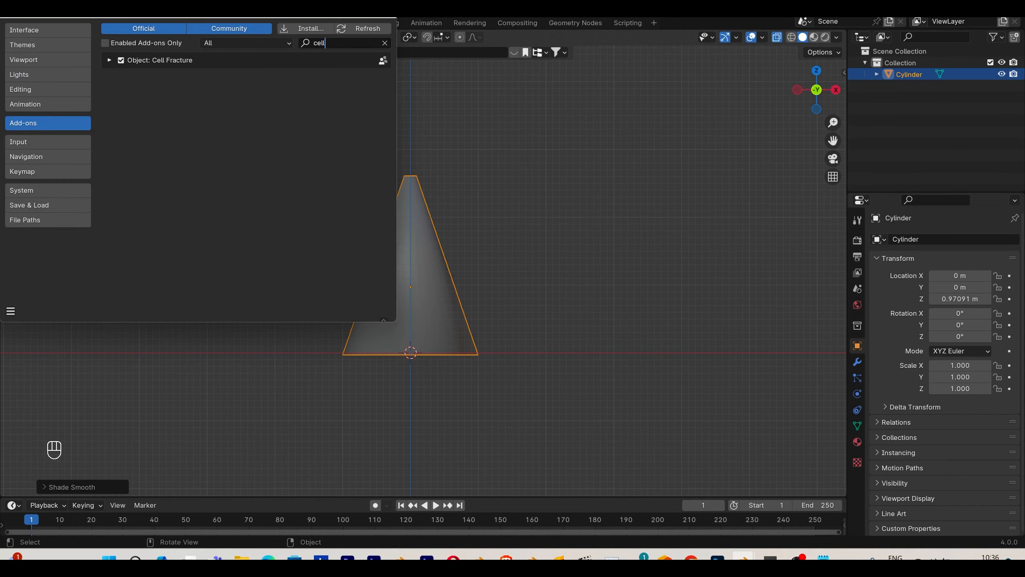
click(108, 59)
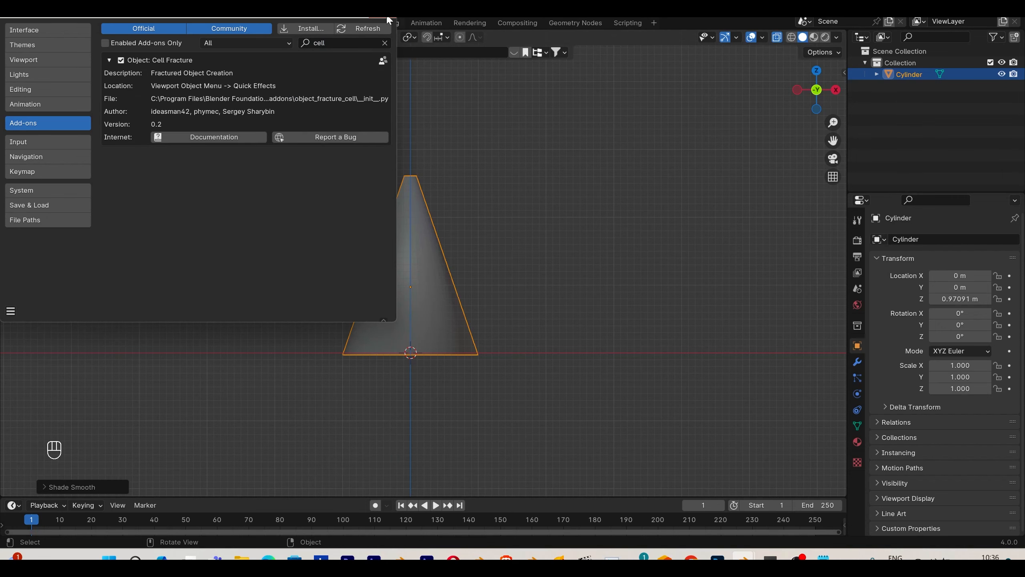
click(390, 293)
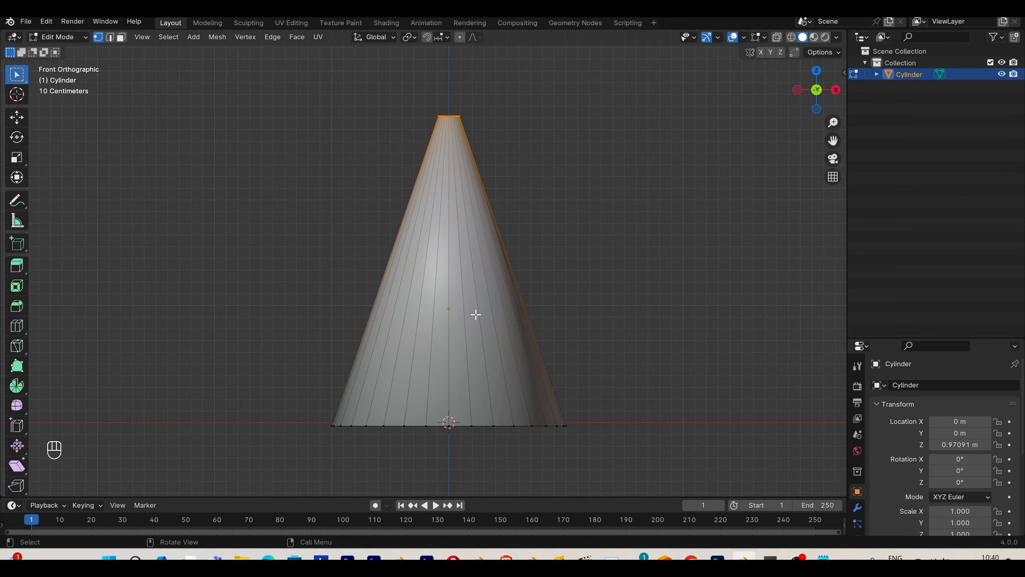
- Add more than 20 evenly spaced horizontal loop cuts along the cone's height and return to Object Mode
key(ctrl)
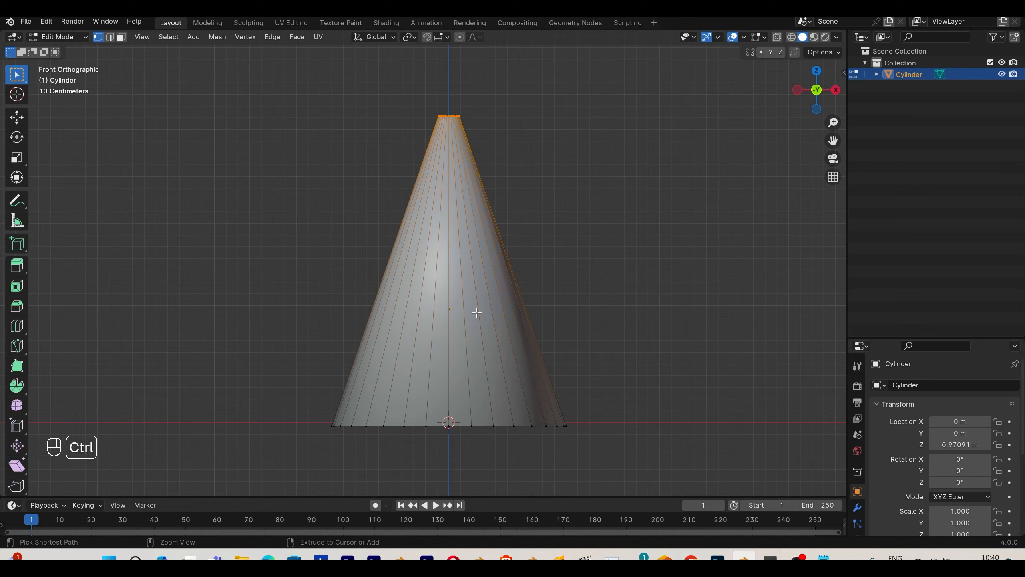
key(ctrl+r)
scroll(477, 312, up, 20)
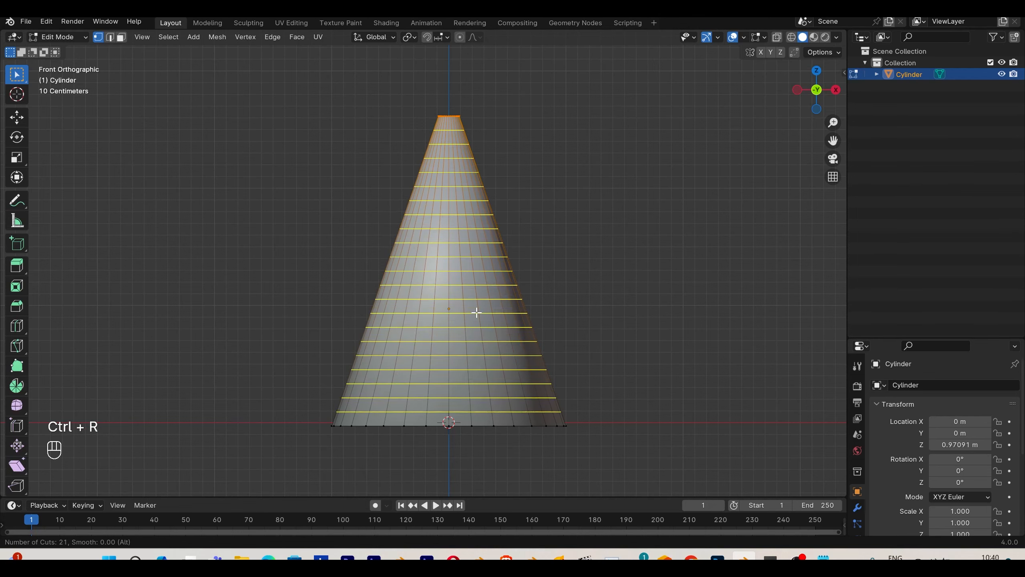
click(477, 313)
click(476, 313)
click(613, 303)
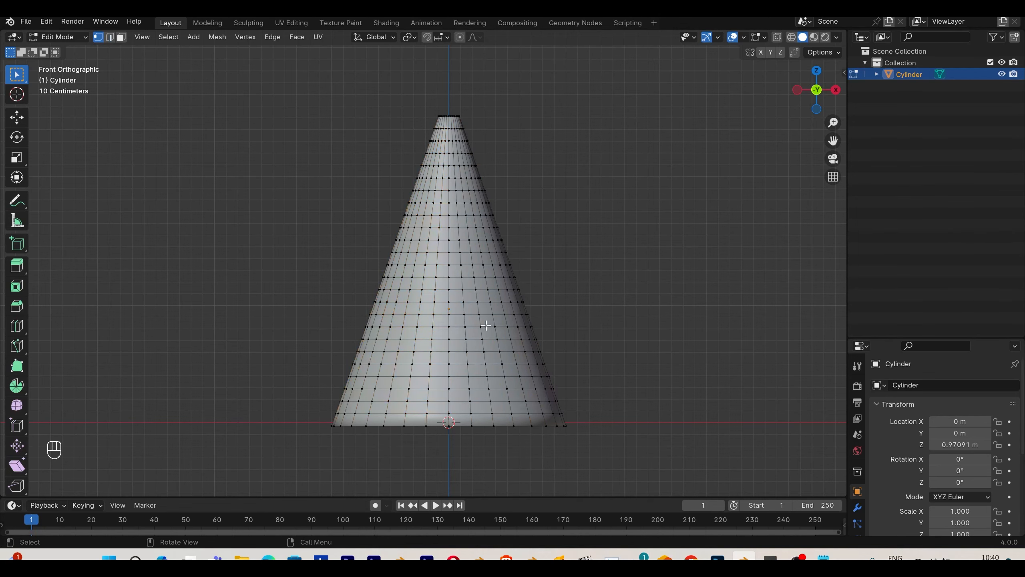
key(Tab)
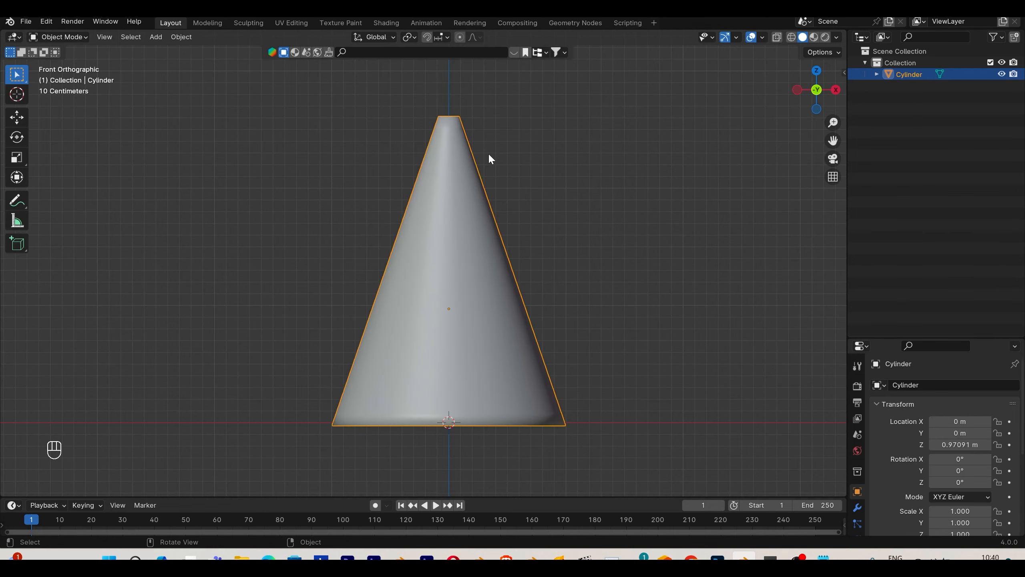
- Fracture the cone with Cell Fracture, using Own Particles, source limit 80, noise 0.03 and Random recursive shatter
key(F3)
click(572, 173)
drag(564, 175, 742, 135)
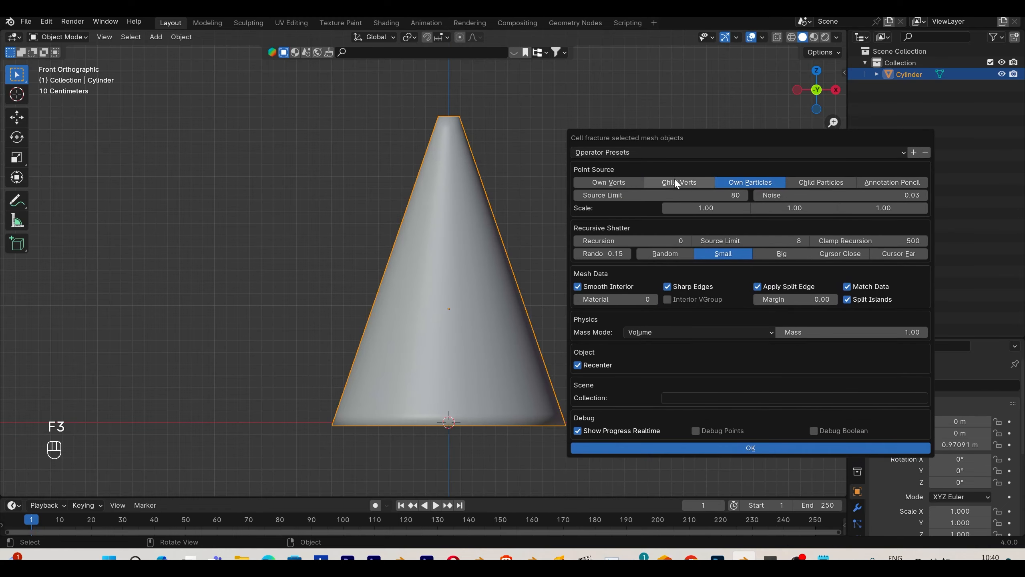
click(661, 254)
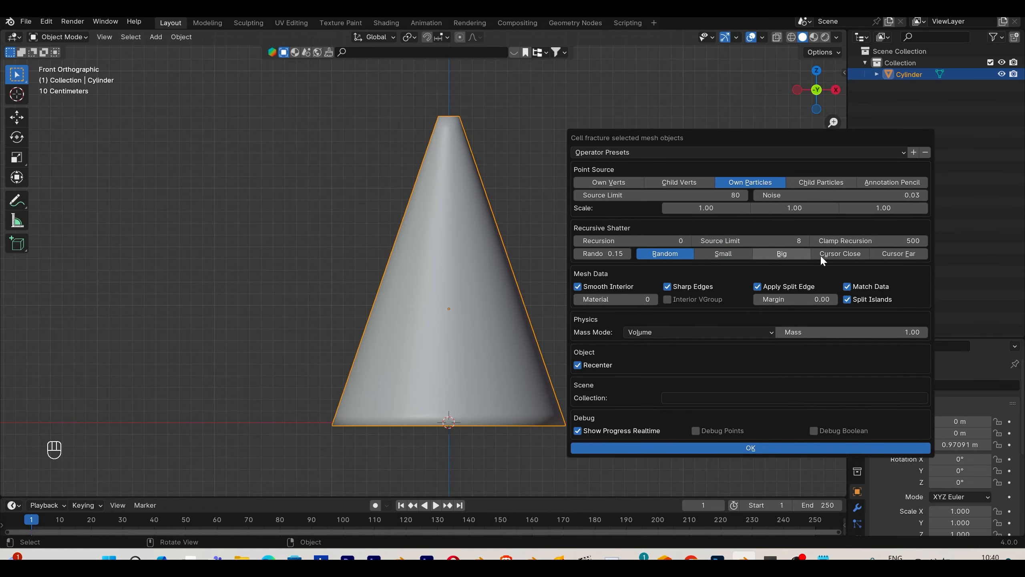
click(784, 448)
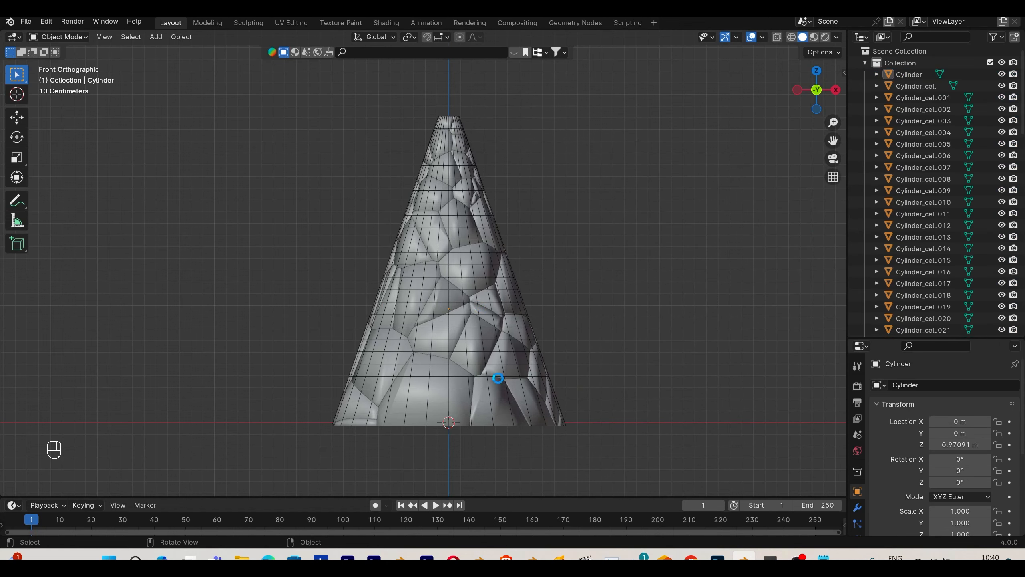
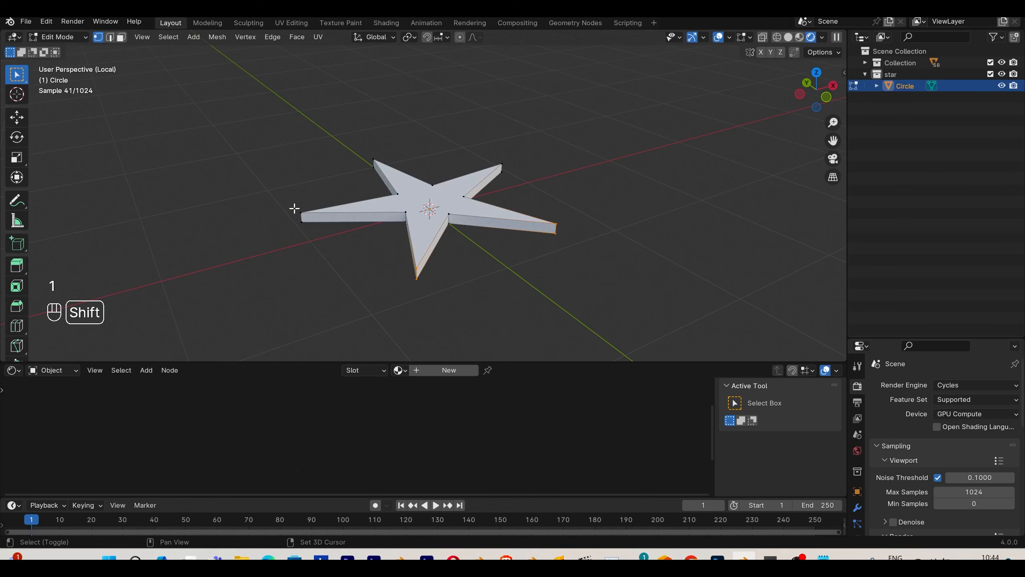
- Select the vertices at the star's five outer tips and scale them along Z to about 0.42
shift+click(294, 210)
shift+click(367, 160)
shift+click(501, 153)
middle_drag(502, 152, 558, 183)
key(s)
key(z)
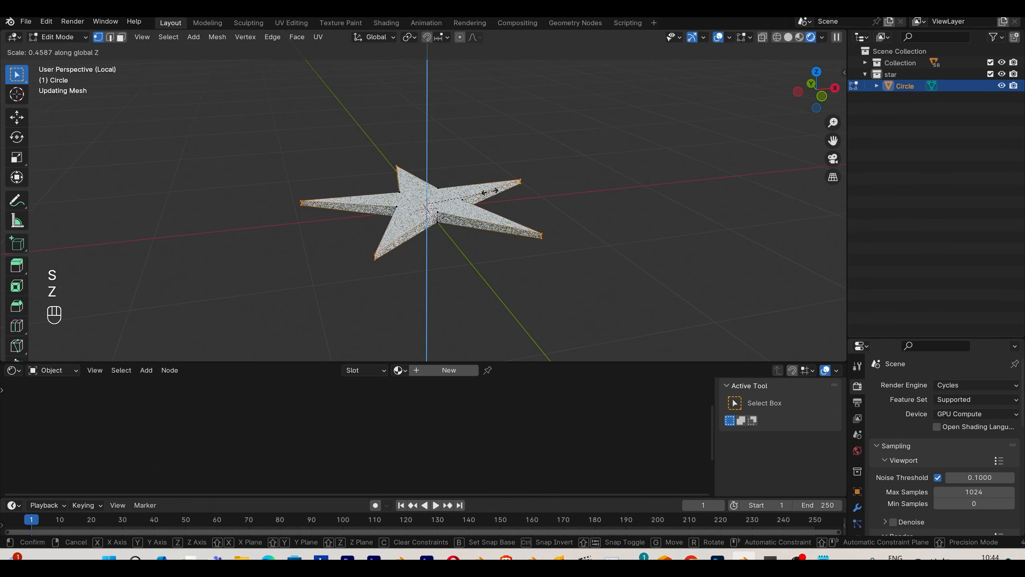
key(s)
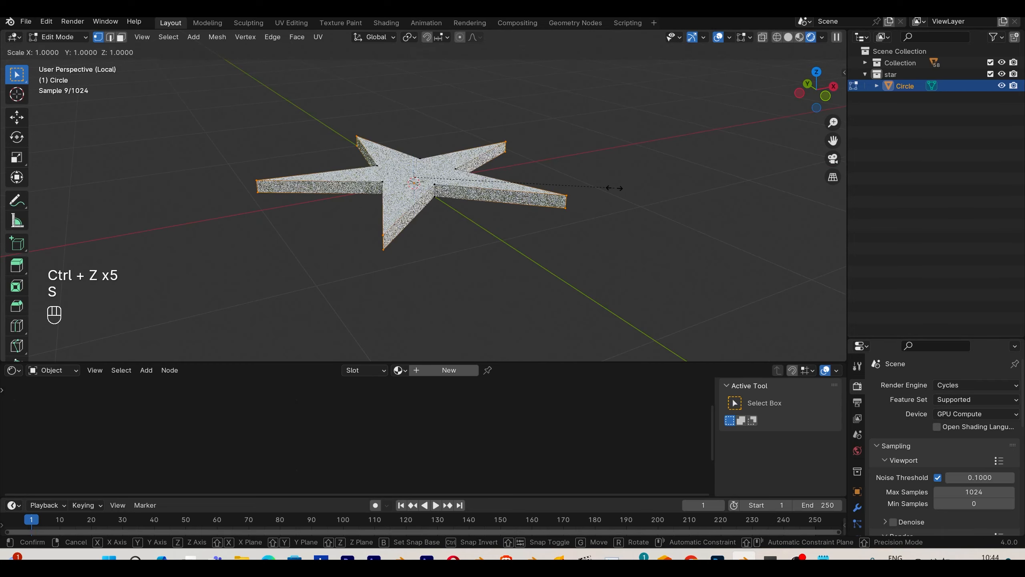
key(z)
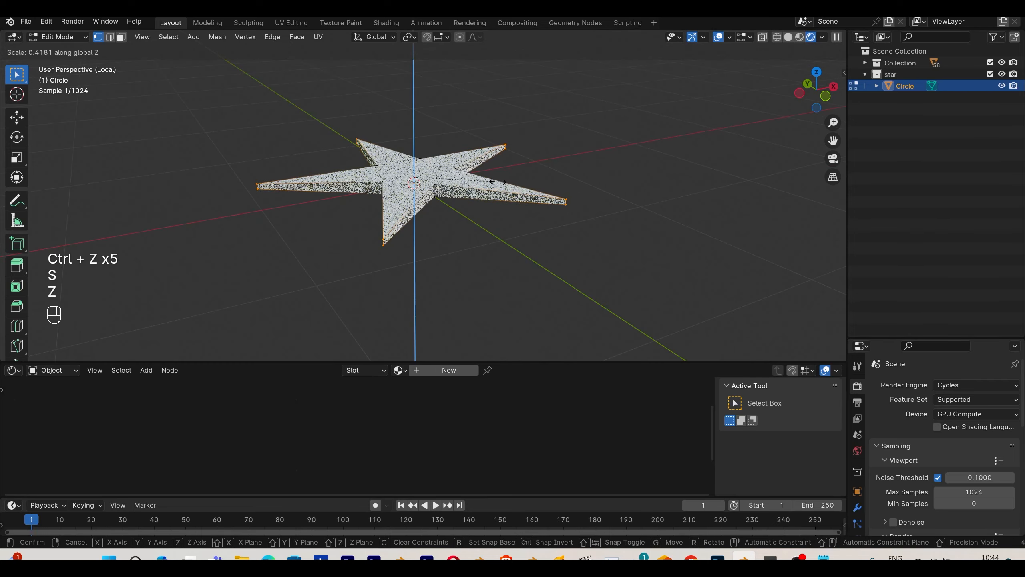
- Scale the star's flat face selection along Z to give its centre more relief, and return to Object Mode
key(s)
key(z)
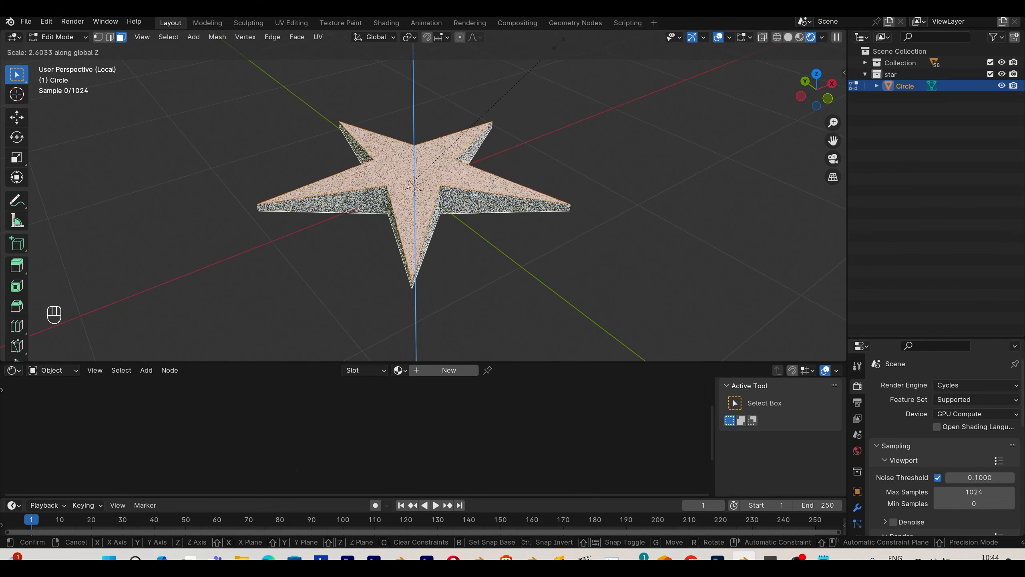
click(572, 159)
scroll(572, 160, down, 3)
middle_drag(572, 159, 553, 245)
key(Tab)
scroll(583, 180, up, 3)
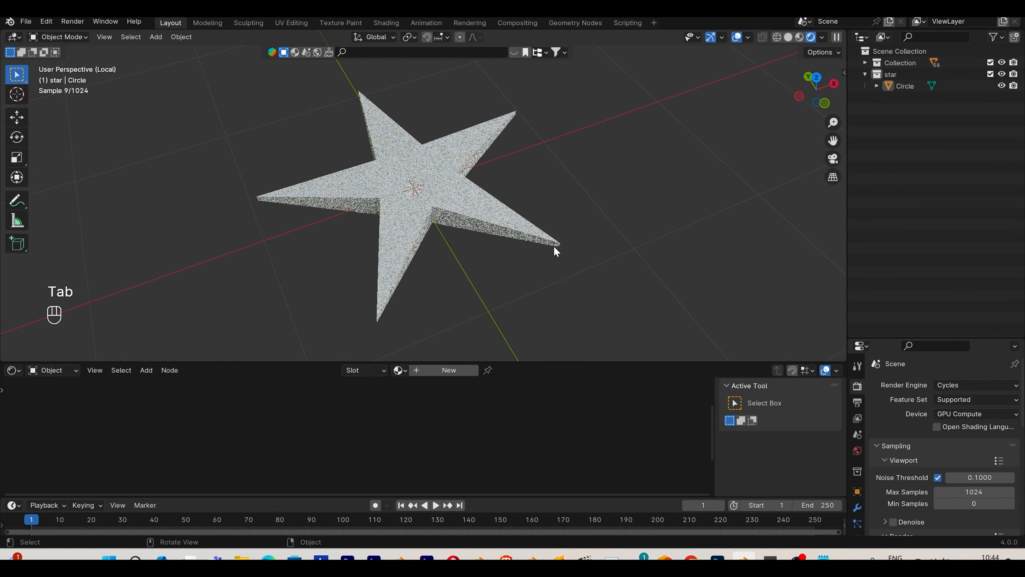
- Rotate the star 90° about the X axis so that it stands upright
click(410, 151)
text(rx)
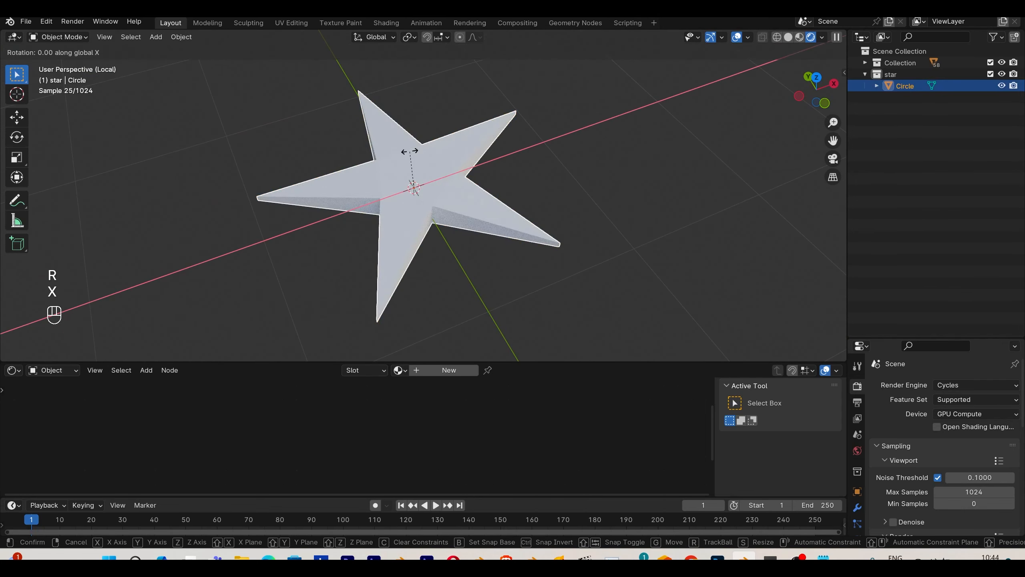
text(90)
click(410, 150)
middle_drag(410, 151, 453, 172)
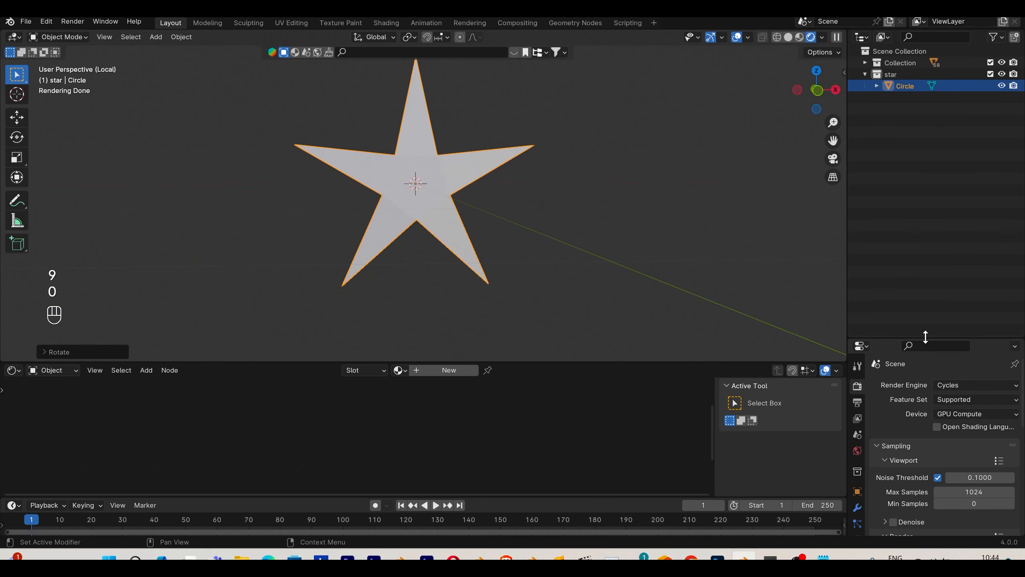
- Add a Bevel modifier to the star
drag(921, 336, 921, 251)
click(857, 420)
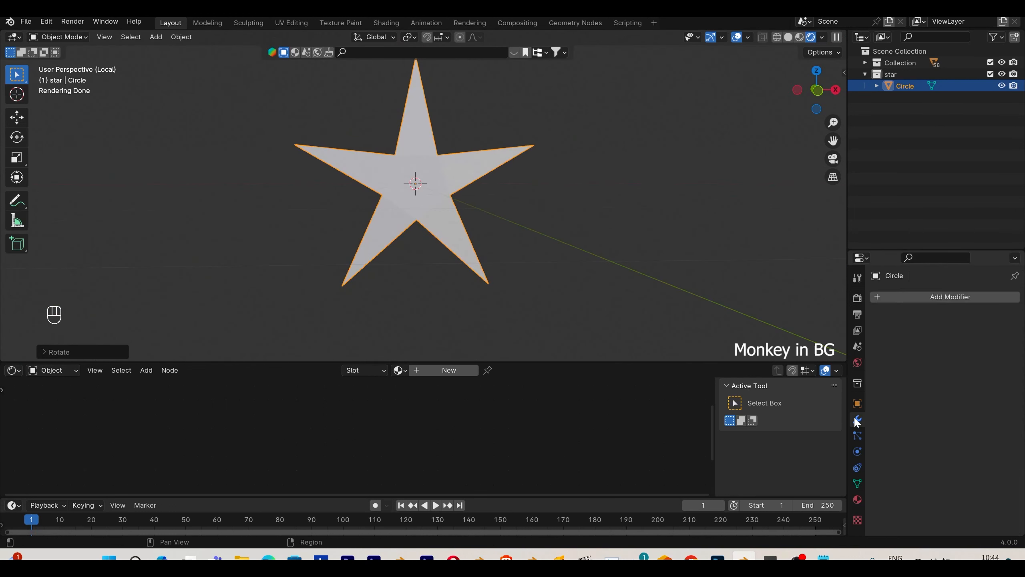
click(940, 297)
mouse_move(895, 340)
click(775, 156)
middle_drag(493, 236, 576, 217)
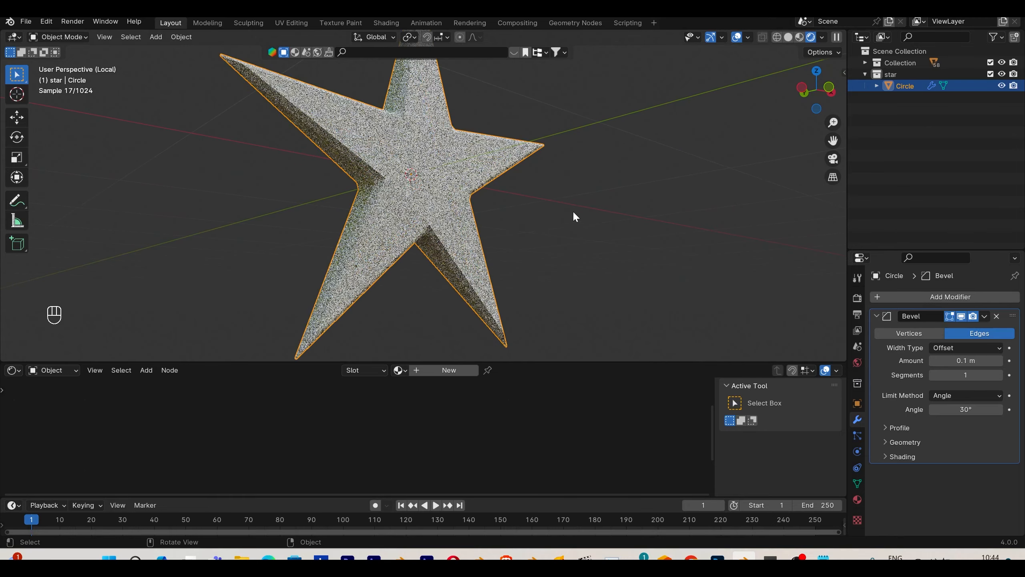
shift+middle_drag(437, 195, 553, 285)
scroll(553, 285, up, 2)
- Apply the star's scale and set its bevel to 4 segments with an amount of 0.008 m
key(ctrl+a)
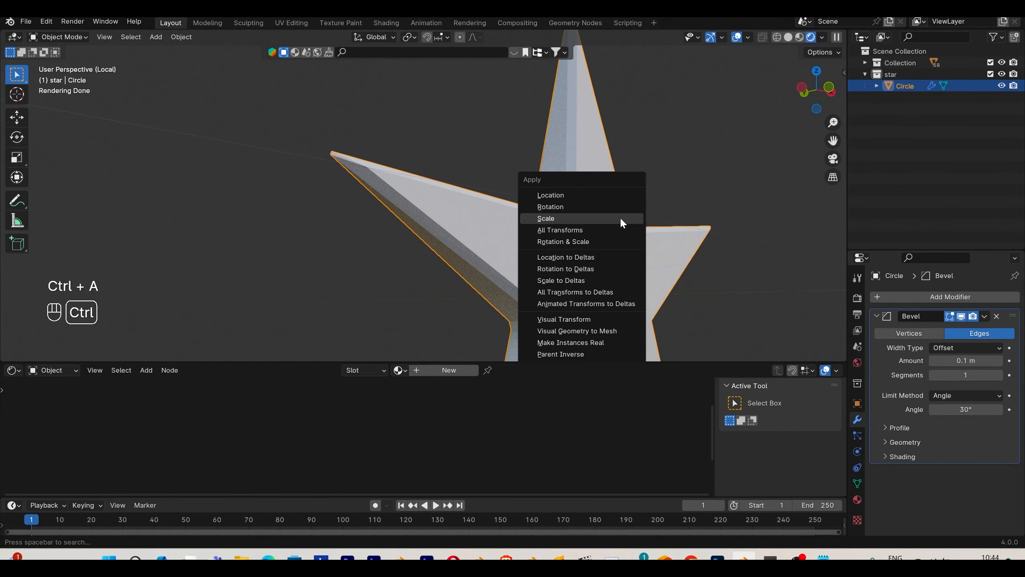
click(620, 217)
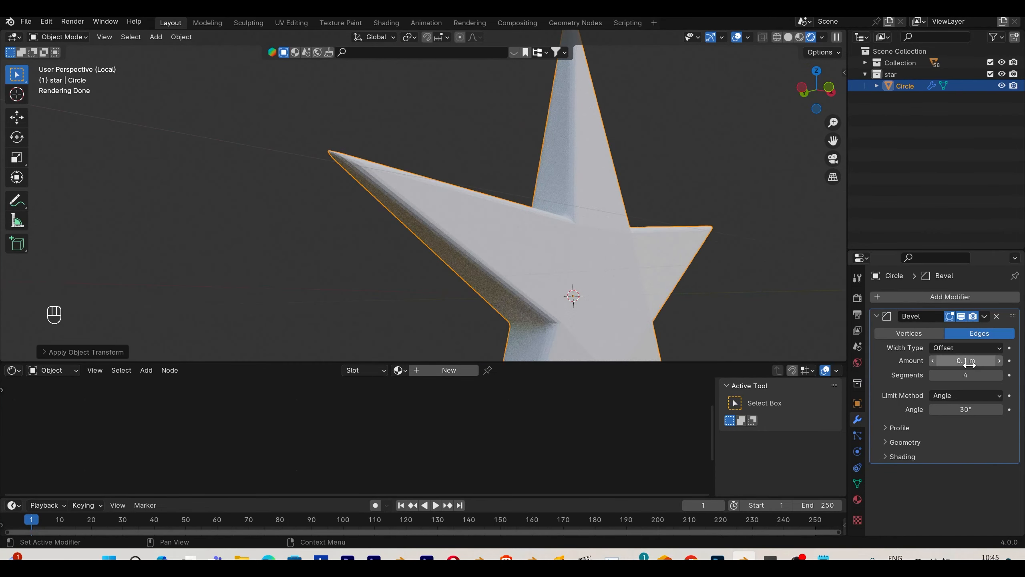
shift+drag(968, 364, 954, 358)
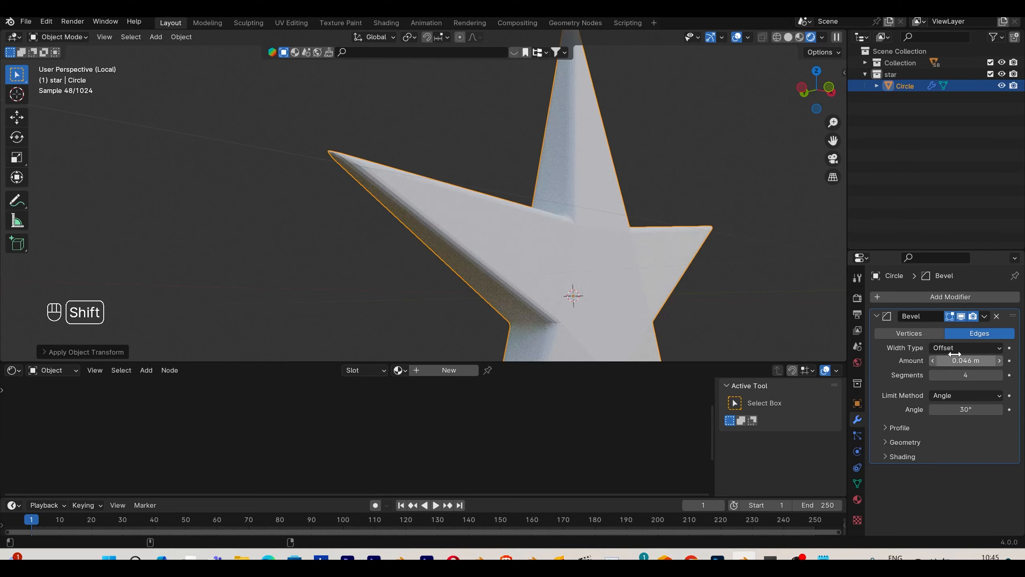
shift+middle_drag(555, 223, 592, 245)
shift+drag(969, 360, 961, 361)
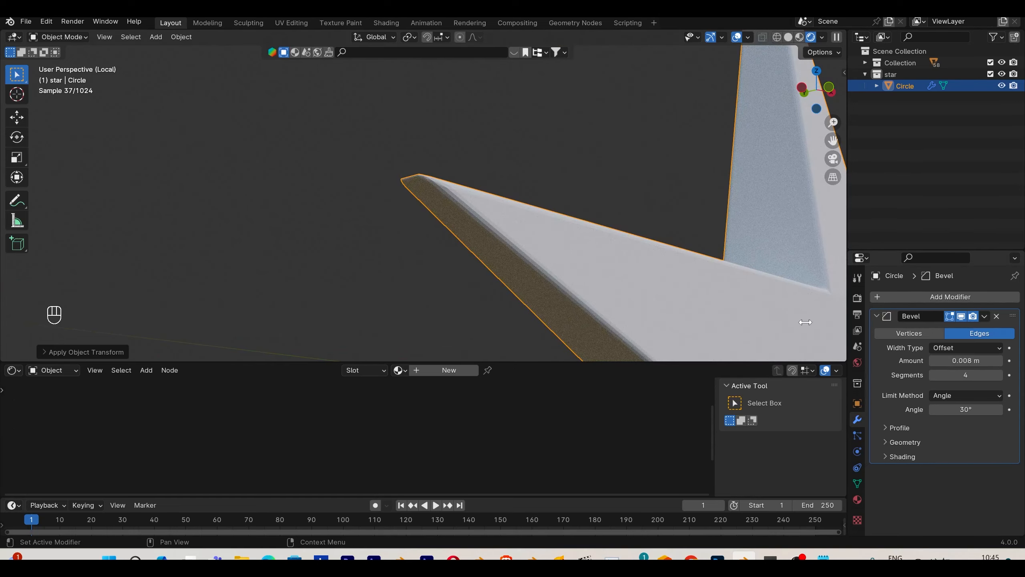
scroll(654, 293, down, 3)
scroll(618, 196, down, 3)
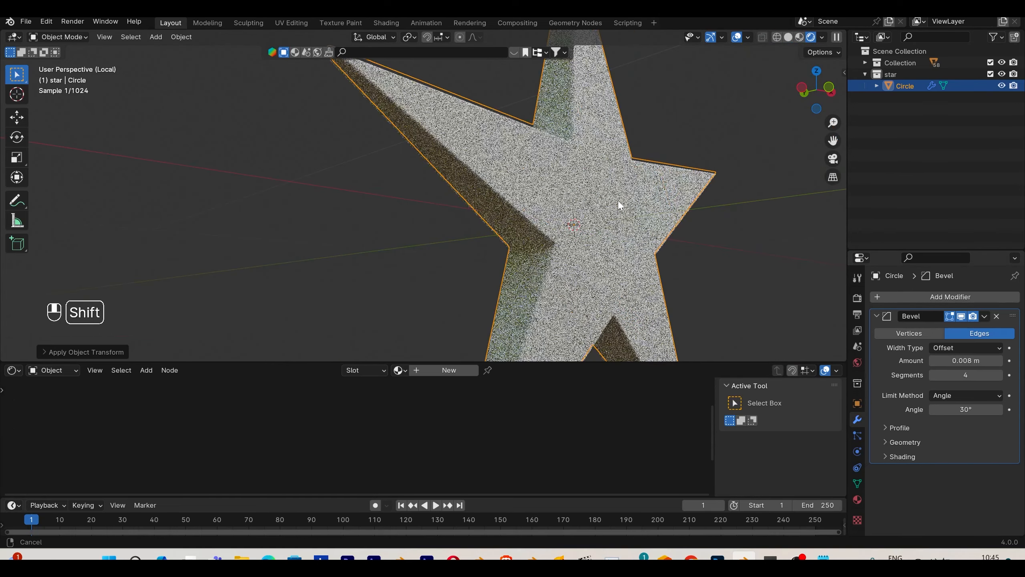
right_click(618, 195)
click(618, 197)
scroll(650, 269, down, 3)
- Exit the star's local view, raise it along Z by about 3 m to the treetop, and scale it down
key(slash)
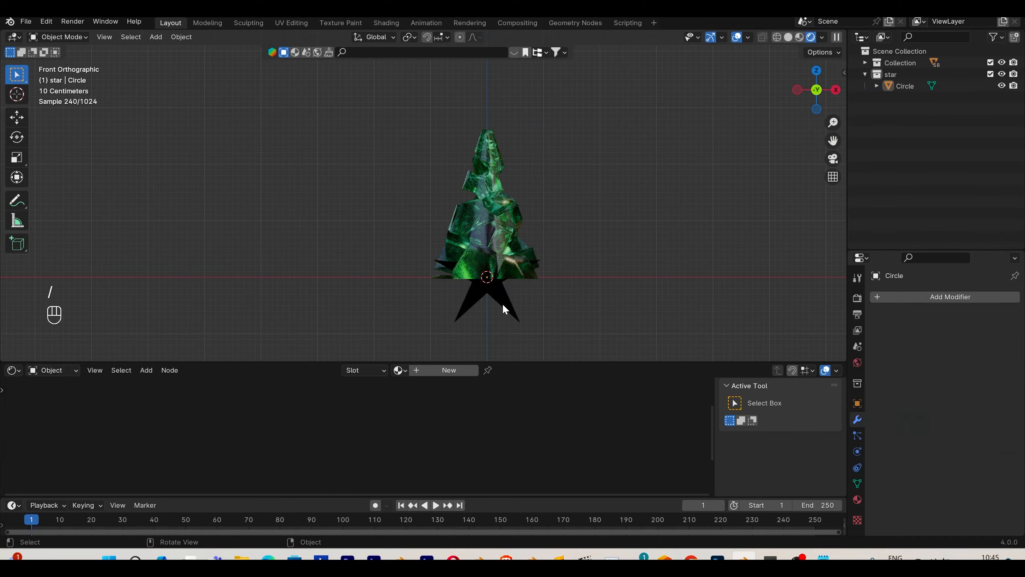
key(g)
key(z)
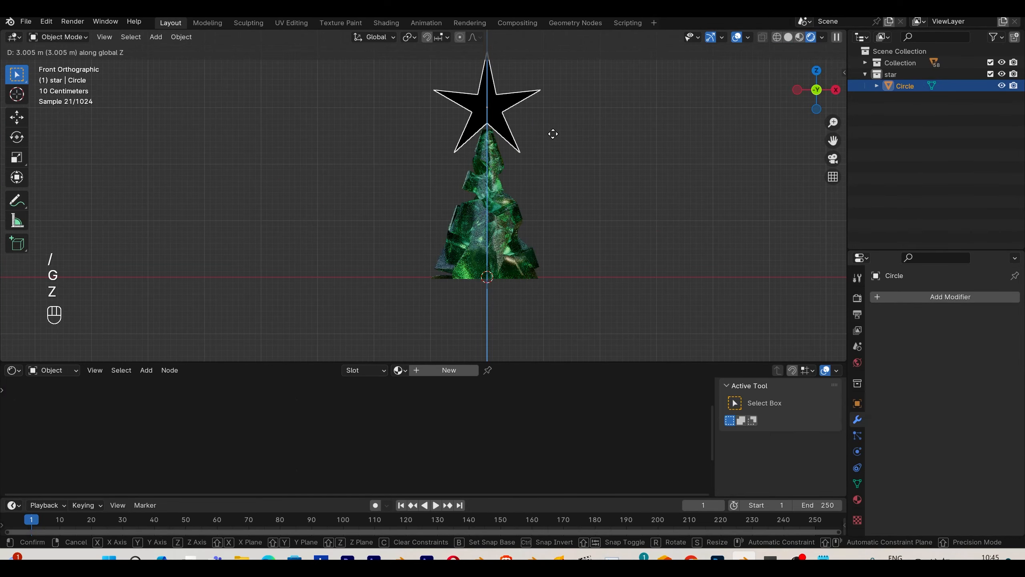
click(553, 137)
scroll(579, 212, up, 2)
key(s)
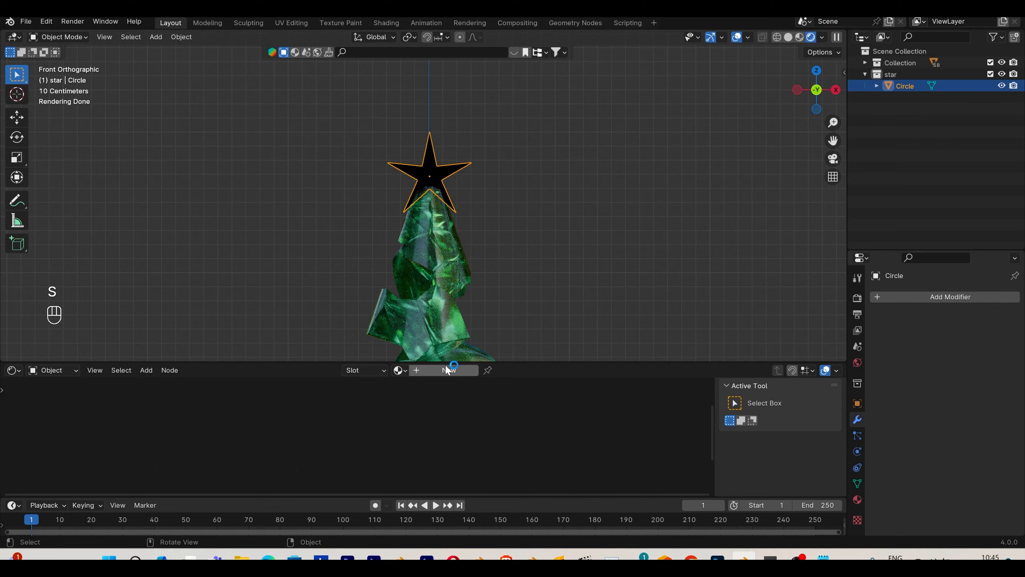
- Create a new material for the star with a golden-yellow base color, metallic 1.000 and roughness 0.189
click(449, 370)
middle_drag(476, 424, 496, 480)
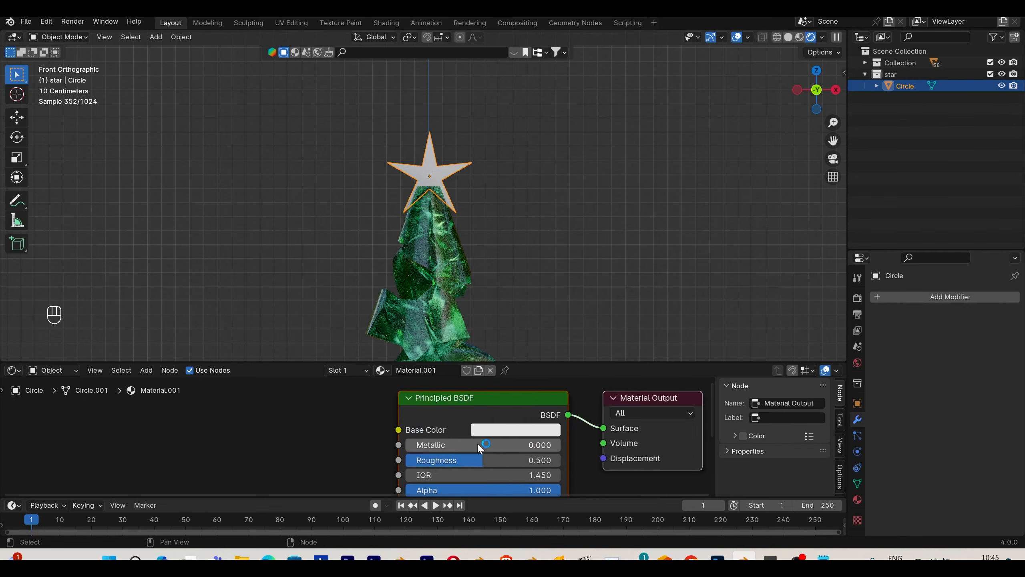
drag(480, 446, 559, 447)
middle_drag(499, 474, 508, 379)
middle_drag(501, 440, 490, 493)
click(491, 390)
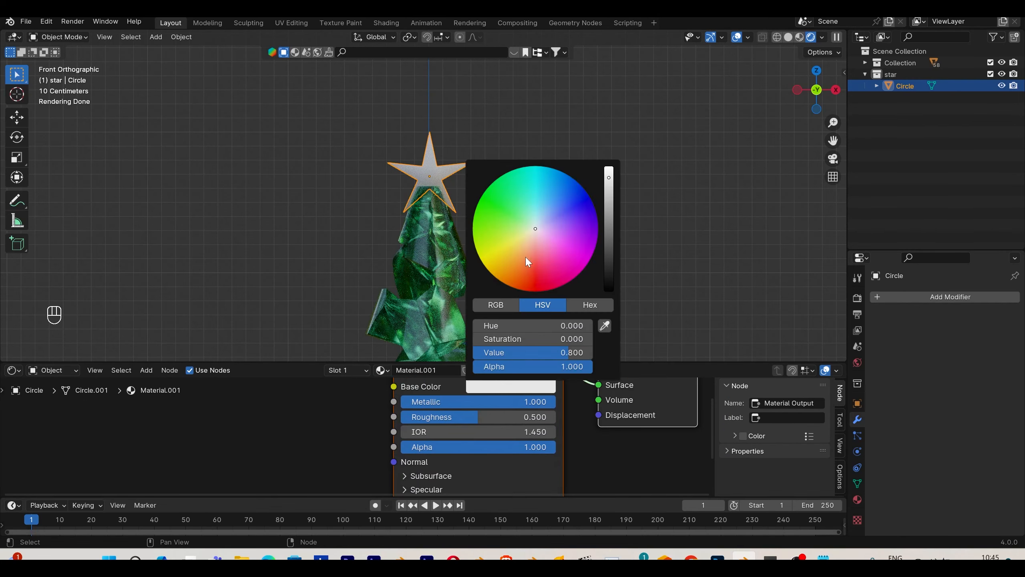
click(514, 260)
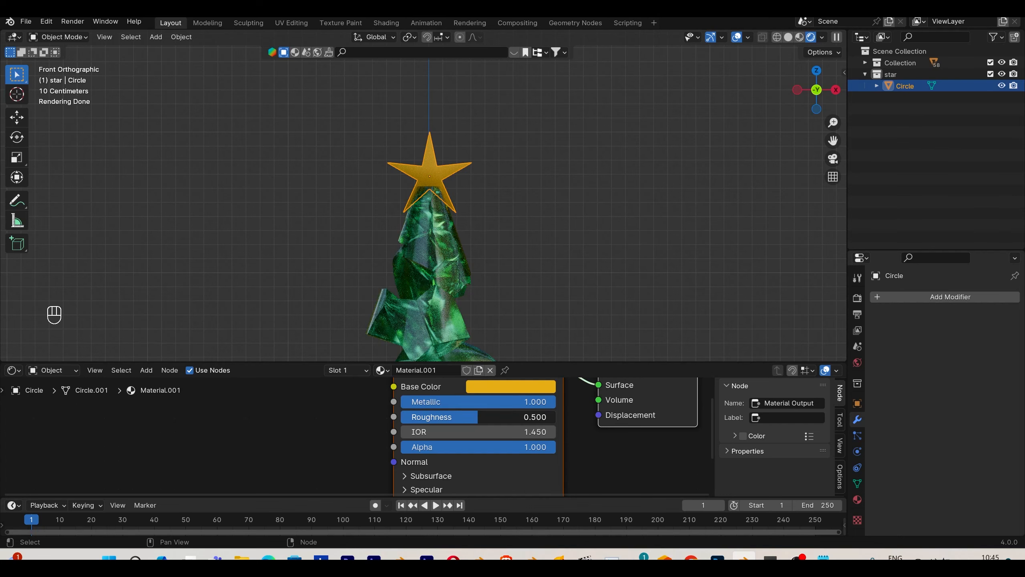
drag(480, 417, 430, 417)
- Move the star up along Z so that it sits just above the tree's tip, and deselect it
key(g)
key(z)
click(452, 157)
click(512, 213)
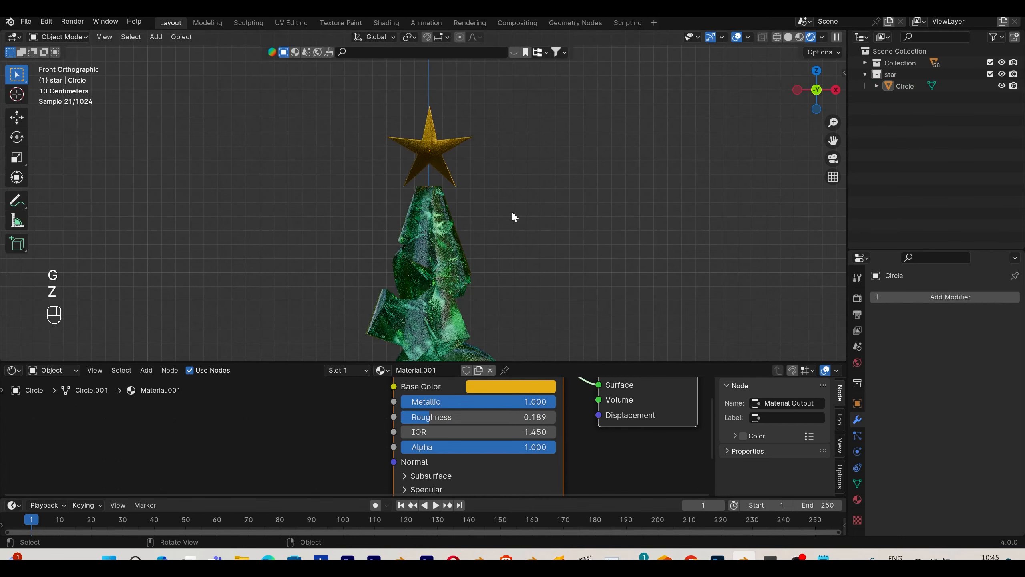
- Add an Archemedean spiral curve at the tree's base and expand its creation settings in an enlarged viewport
scroll(521, 242, down, 6)
scroll(525, 279, up, 1)
shift+middle_drag(487, 308, 495, 272)
key(shift+a)
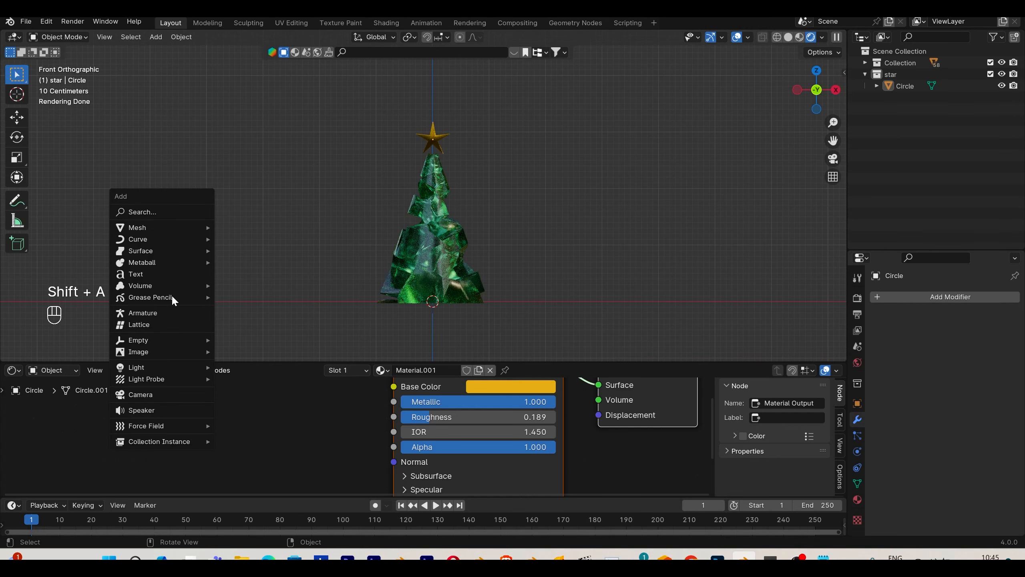
mouse_move(177, 229)
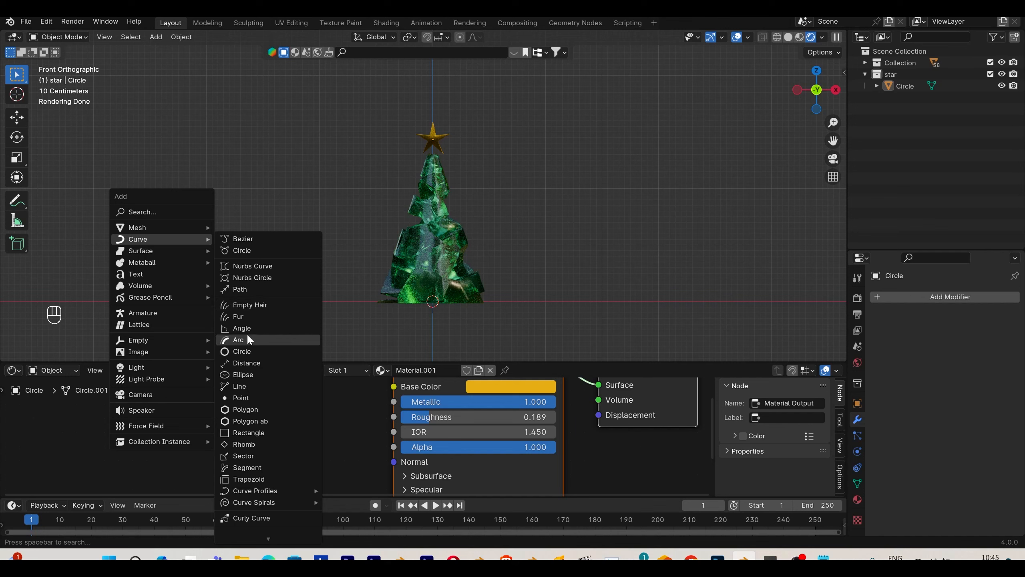
mouse_move(253, 502)
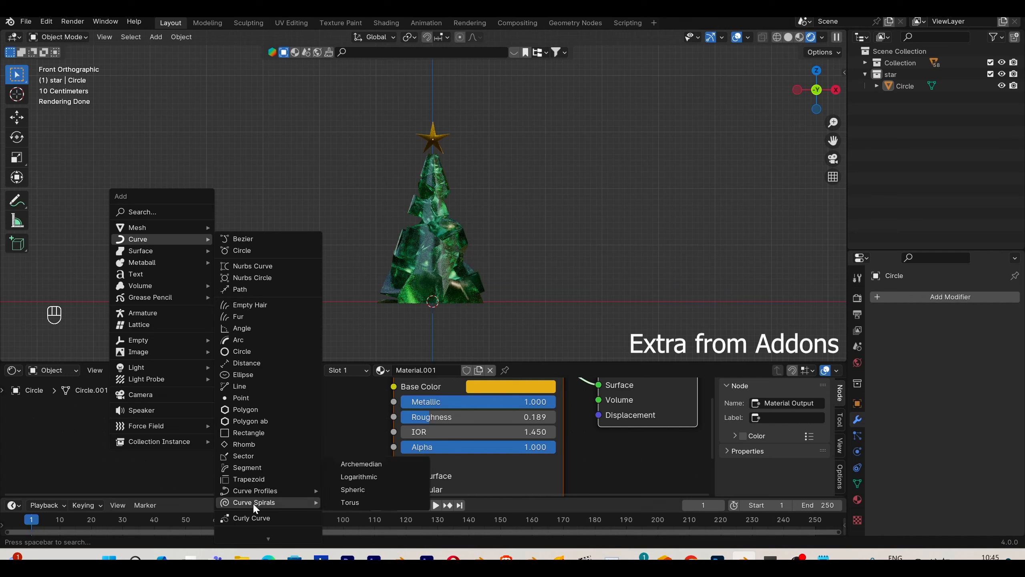
click(371, 465)
click(81, 351)
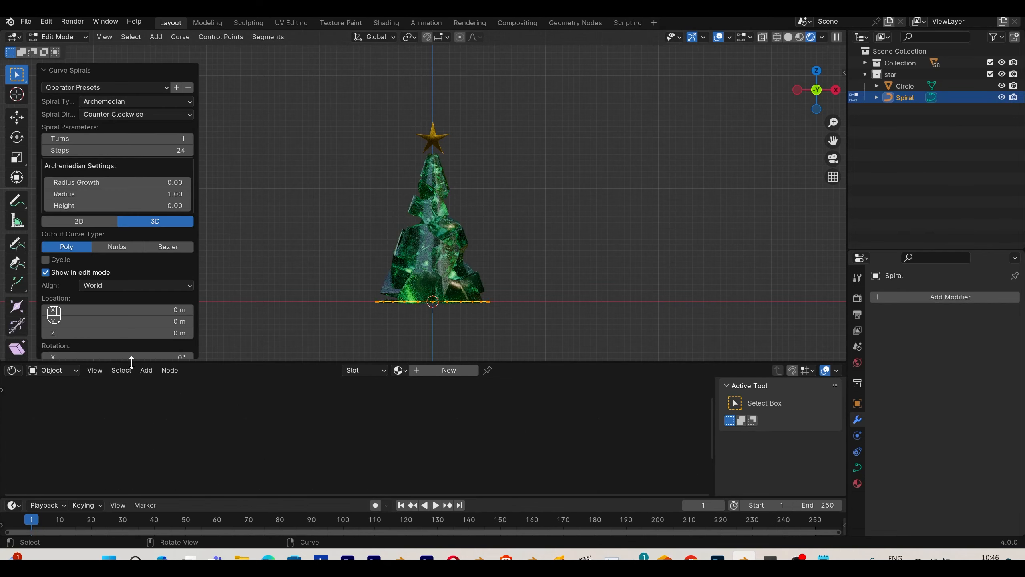
drag(127, 362, 134, 446)
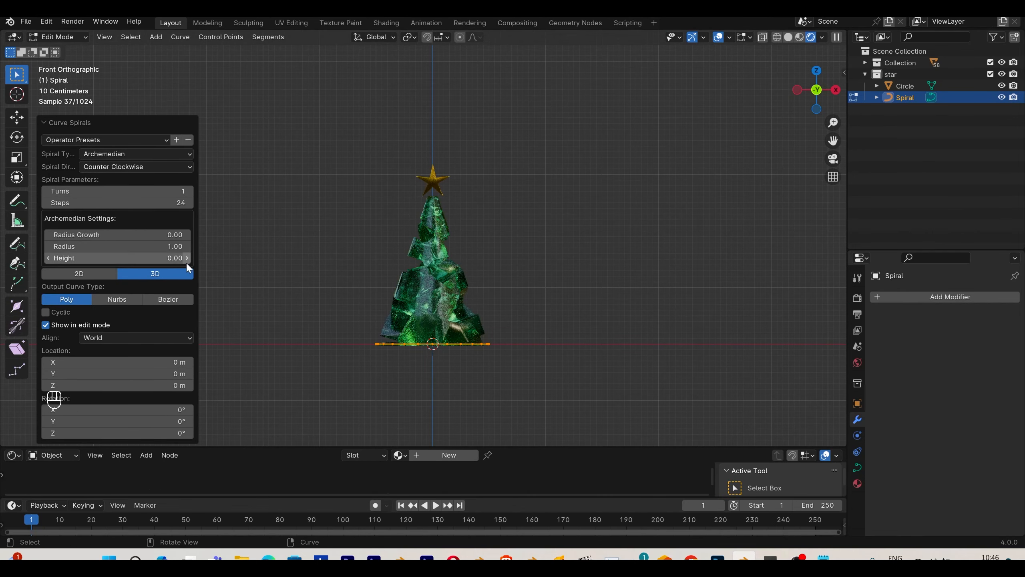
- Set the spiral to 3 turns, radius growth -0.43 and height 0.86, adjusting its radius to wrap around the tree
drag(167, 257, 187, 258)
click(190, 191)
click(190, 191)
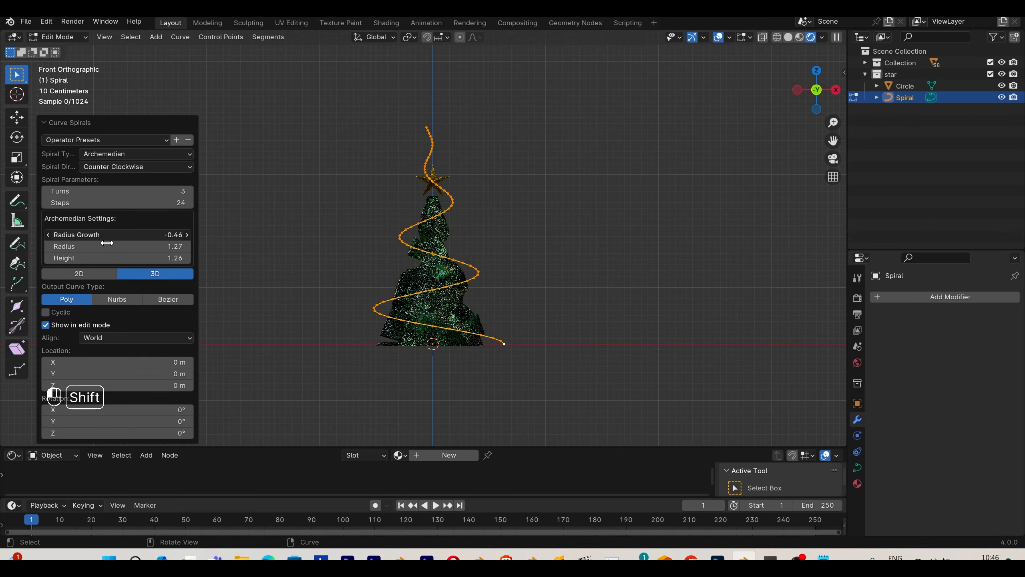
shift+drag(105, 242, 110, 241)
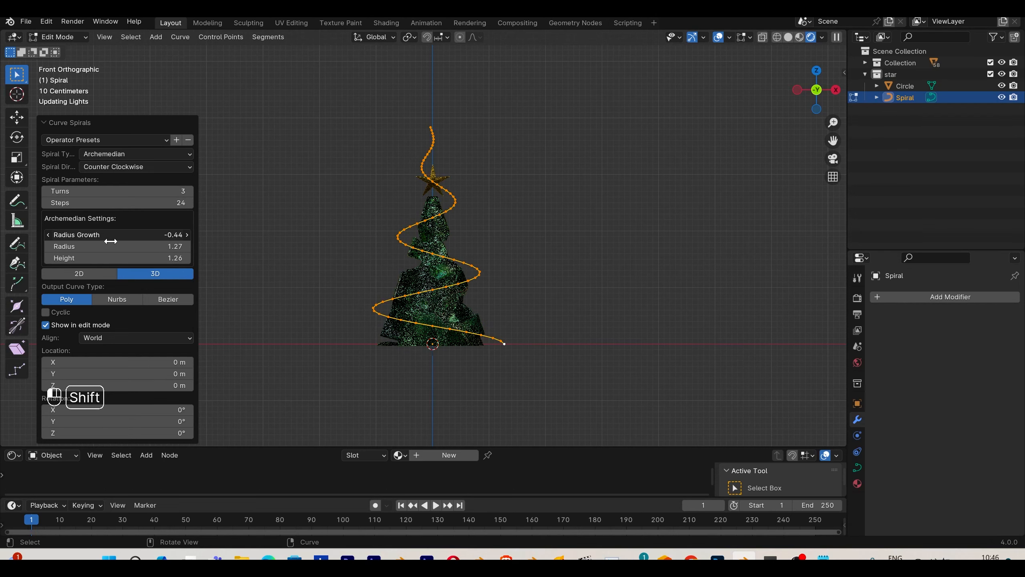
shift+drag(180, 257, 120, 264)
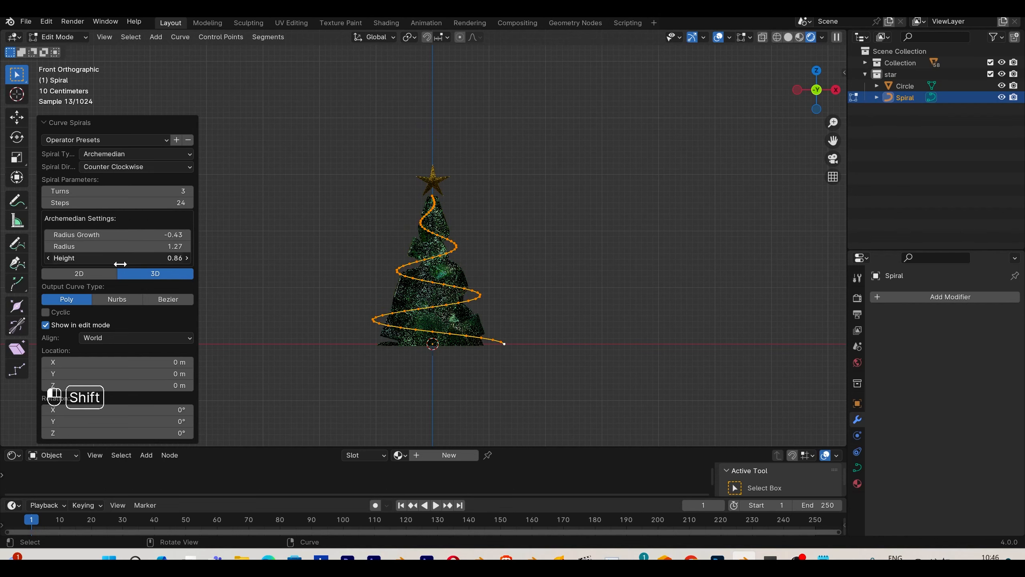
shift+drag(173, 244, 166, 245)
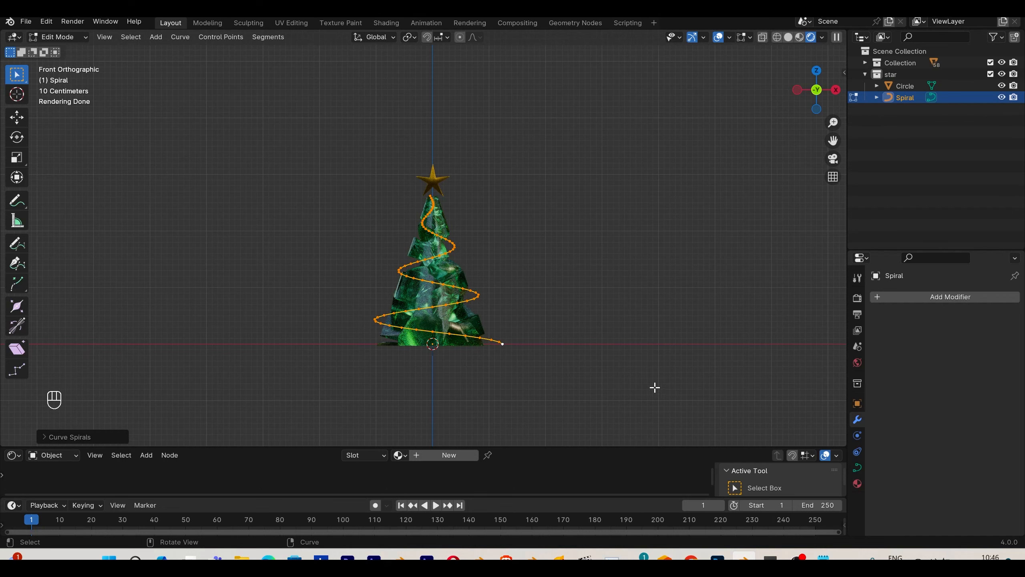
- Return to Object Mode and shift the spiral in top view by about -0.06 m in X and -0.08 m in Y
key(Tab)
middle_drag(526, 332, 559, 384)
key(KP_7)
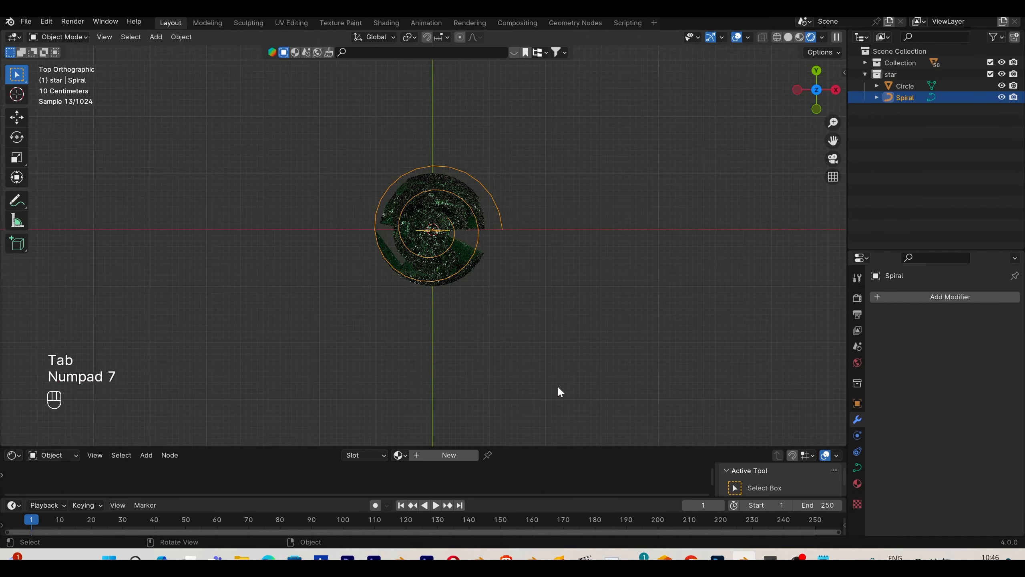
key(g)
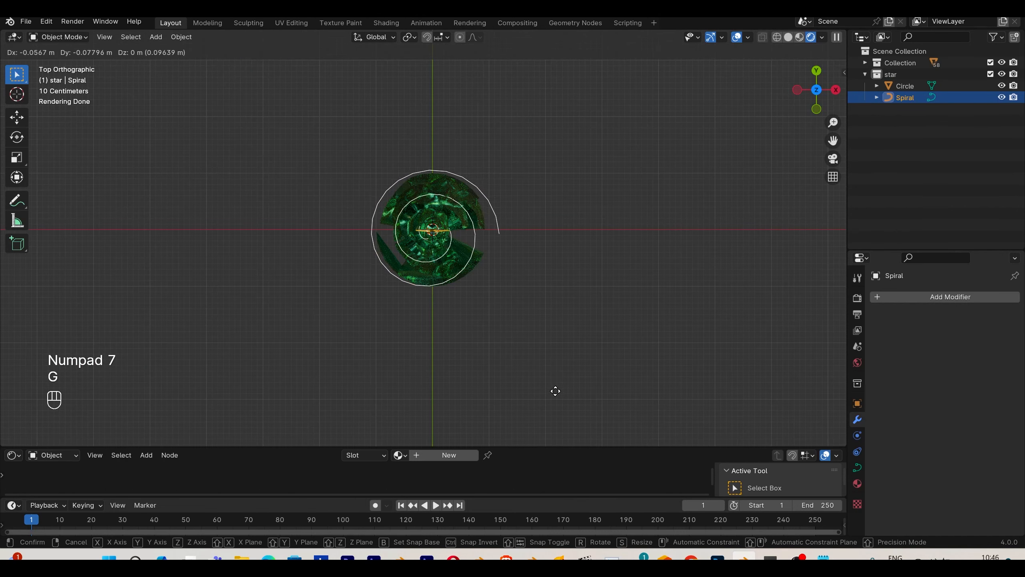
click(556, 391)
- Give the spiral curve a round bevel with a depth of 0.03 m and deselect it
key(KP_1)
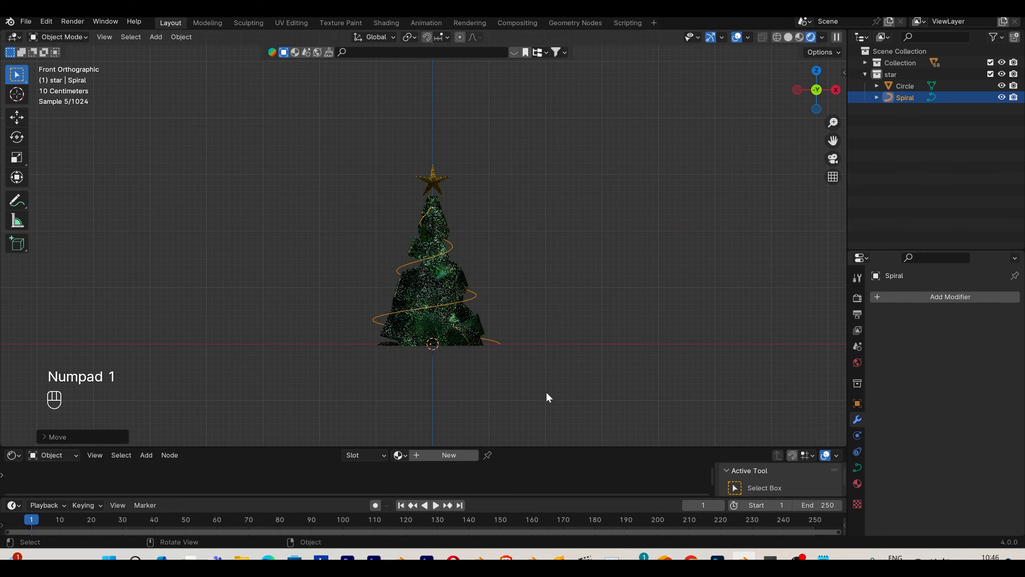
scroll(550, 391, up, 4)
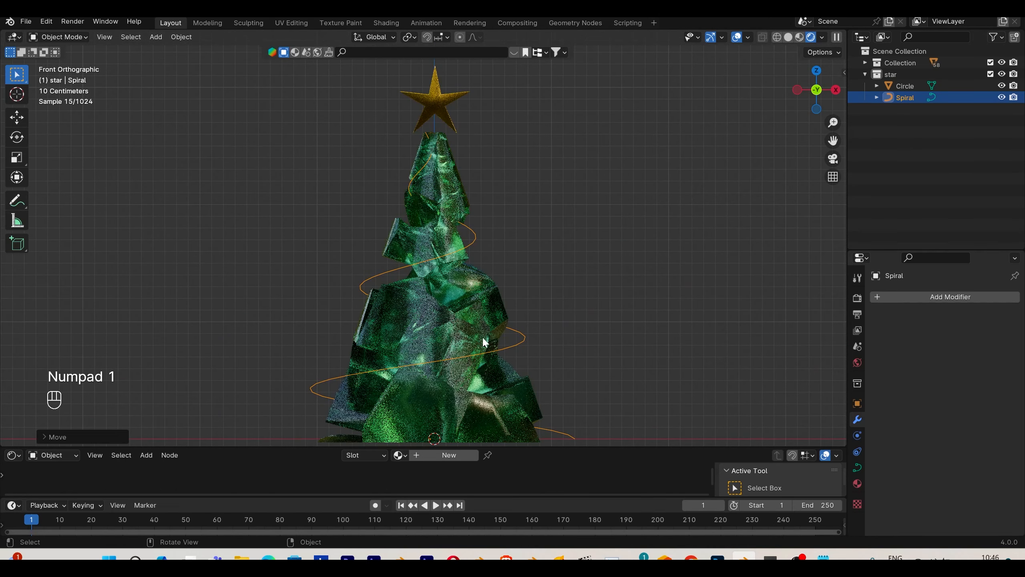
click(857, 467)
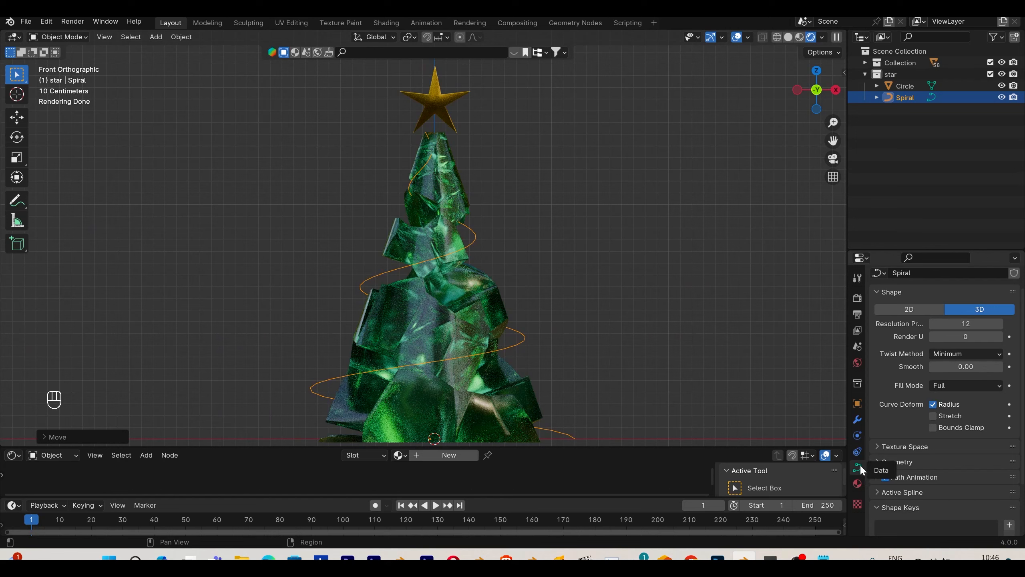
scroll(900, 392, down, 4)
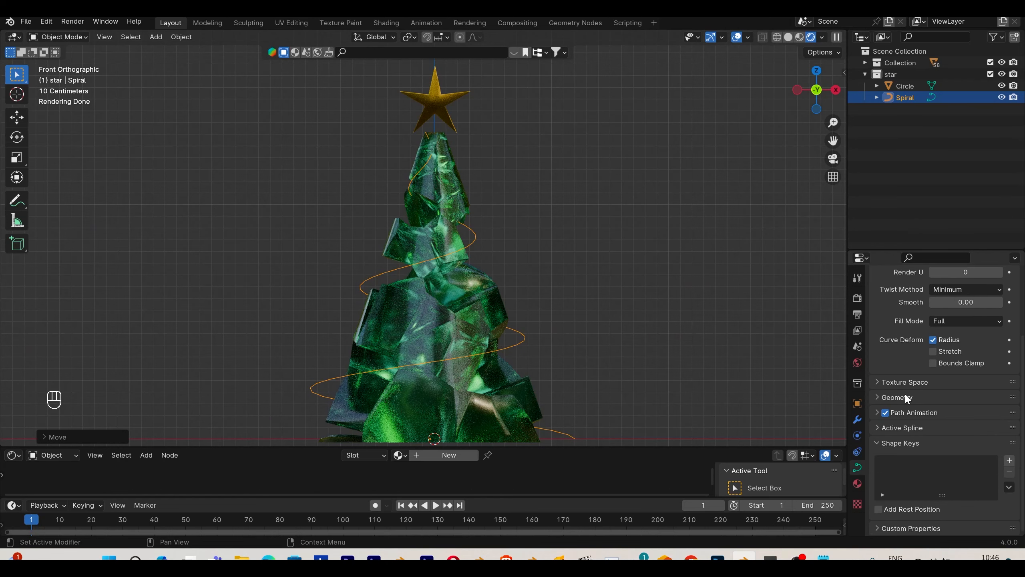
click(906, 397)
scroll(908, 407, down, 4)
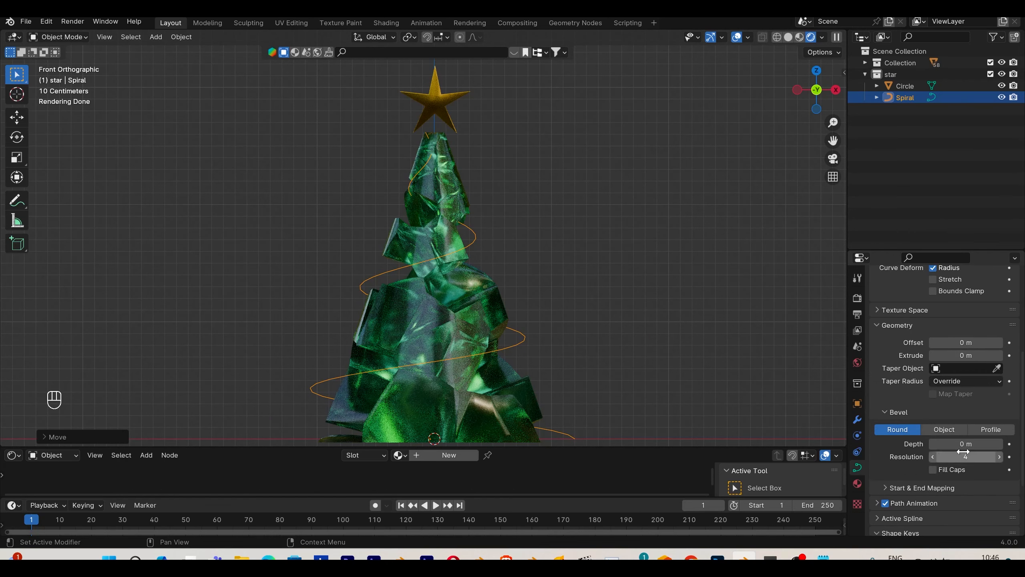
shift+drag(963, 444, 985, 444)
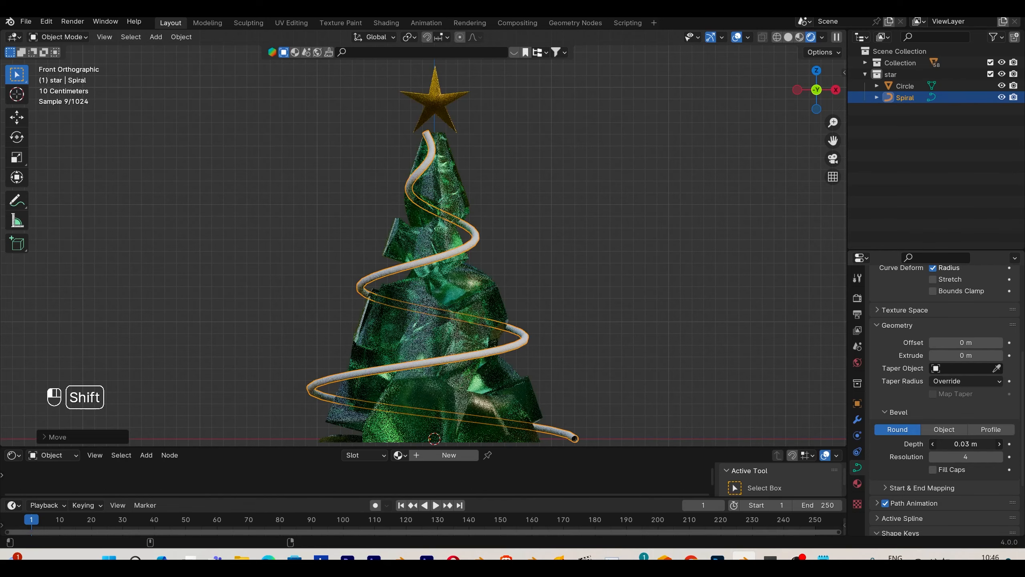
click(656, 299)
- Link the star's gold material to the spiral ribbon and clear the selection
scroll(626, 353, down, 3)
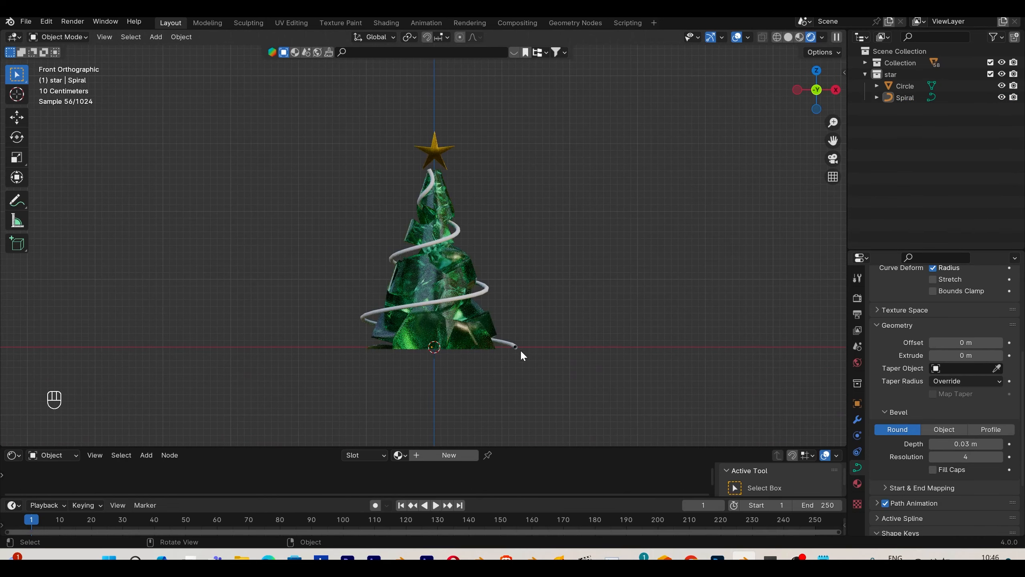
middle_drag(521, 349, 608, 344)
click(453, 244)
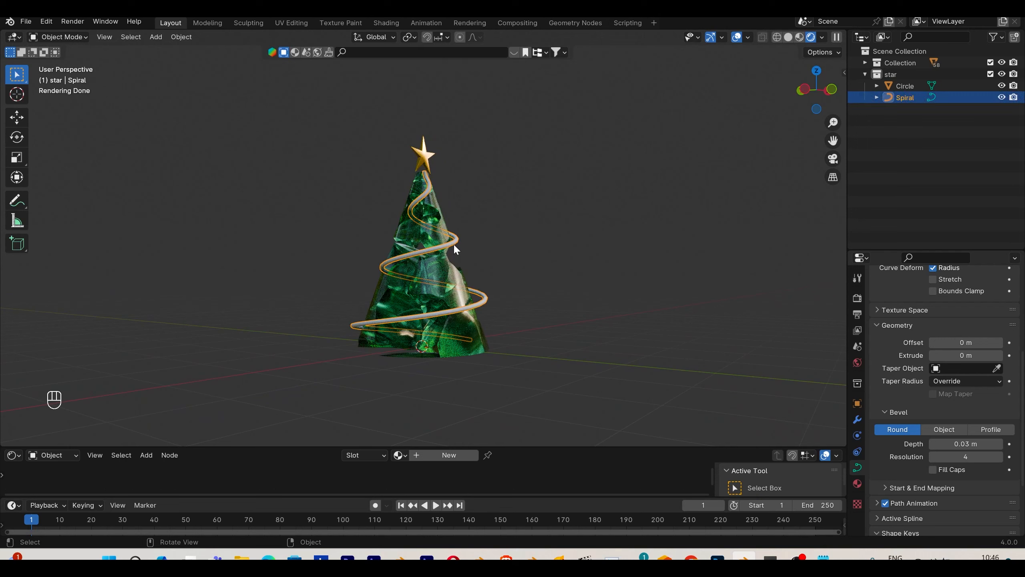
key(KP_1)
click(515, 285)
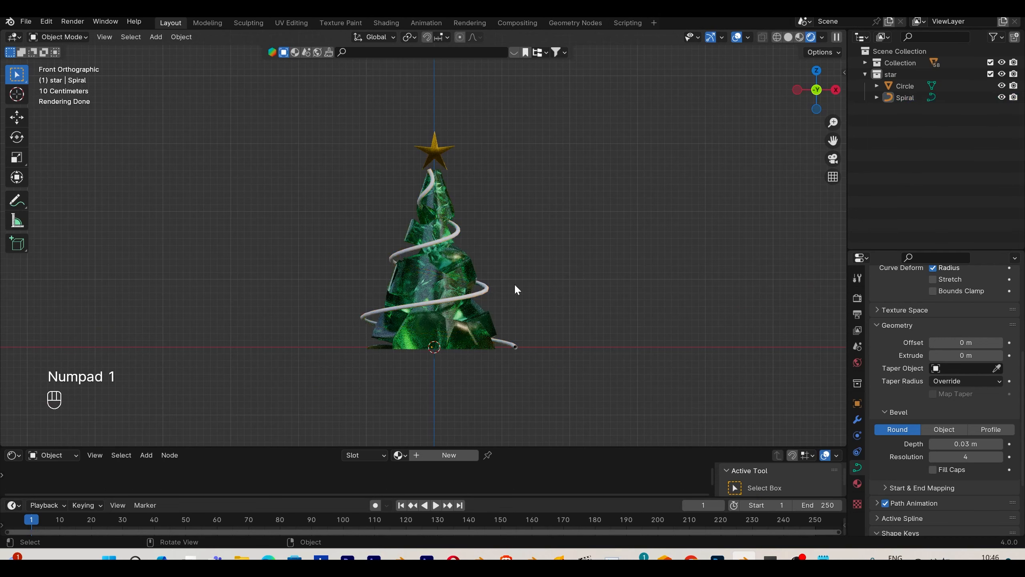
click(511, 344)
shift+click(436, 160)
key(ctrl+l)
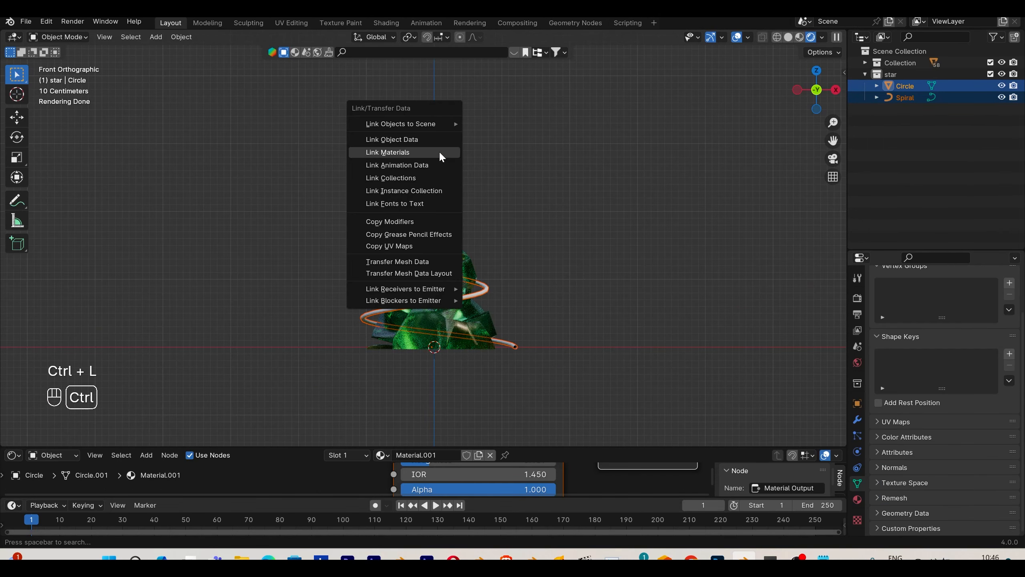
click(440, 154)
click(518, 316)
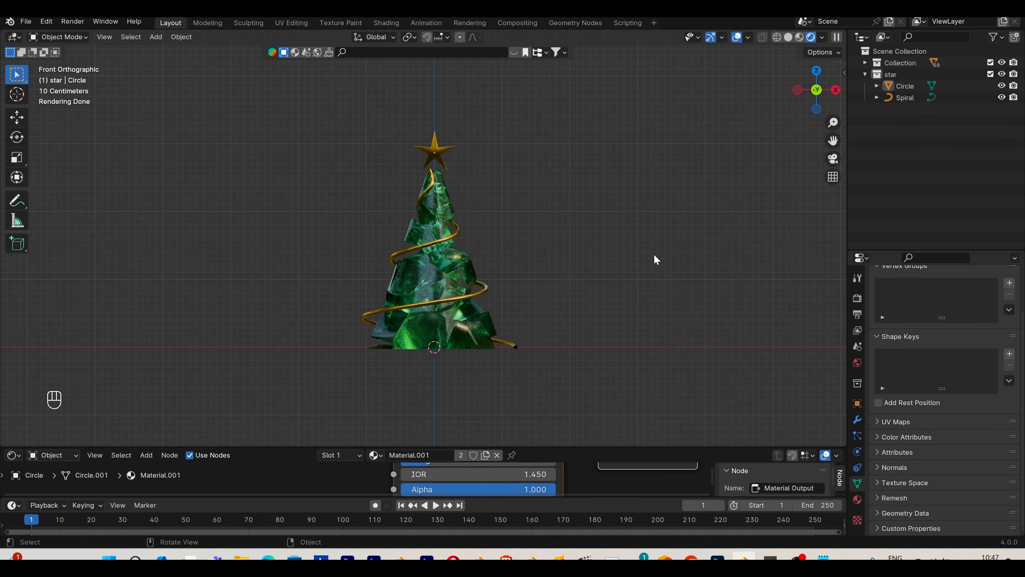
- Collapse the star collection, give the node editor slightly more height, and save the file
click(864, 75)
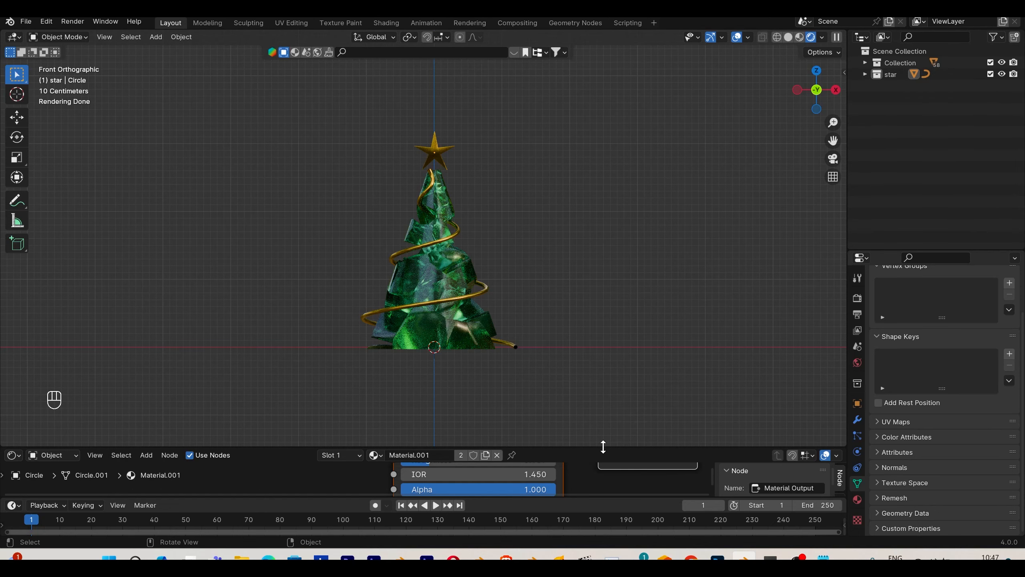
drag(603, 446, 602, 424)
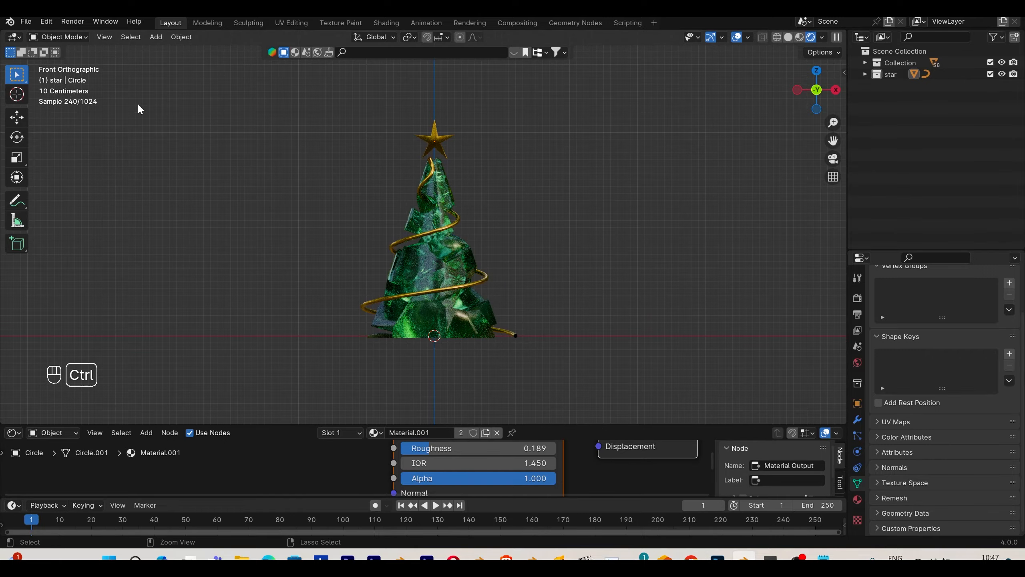
key(ctrl+s)
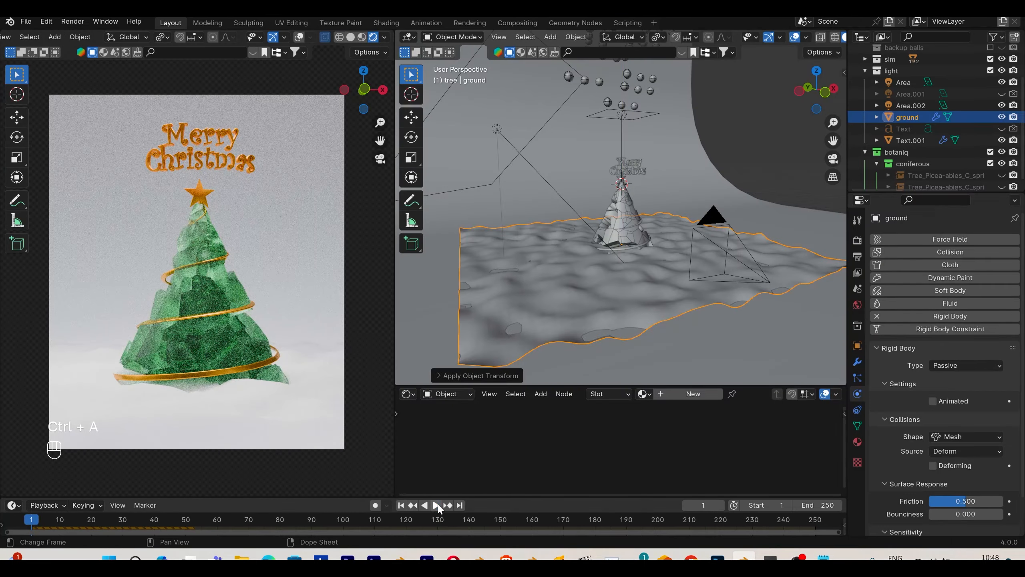
- Play the rigid body simulation of the balls falling around the tree up to frame 80, and save the file
click(436, 505)
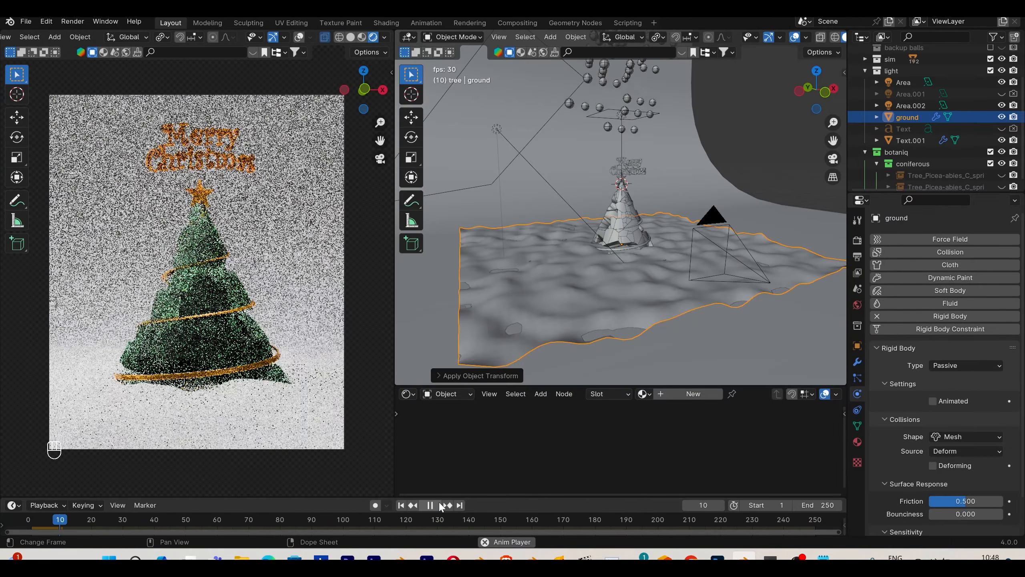
click(439, 505)
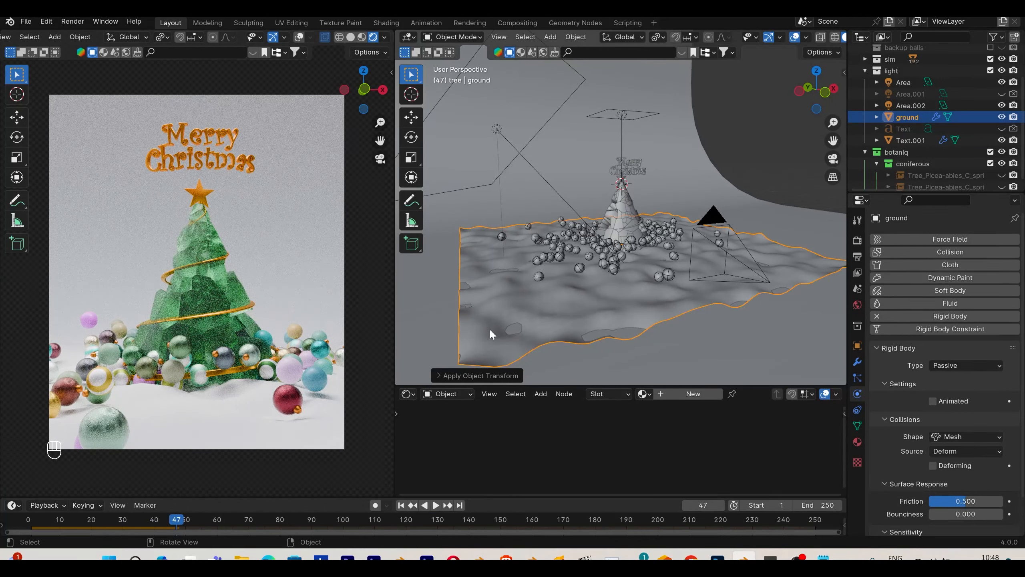
click(436, 505)
key(ctrl+s)
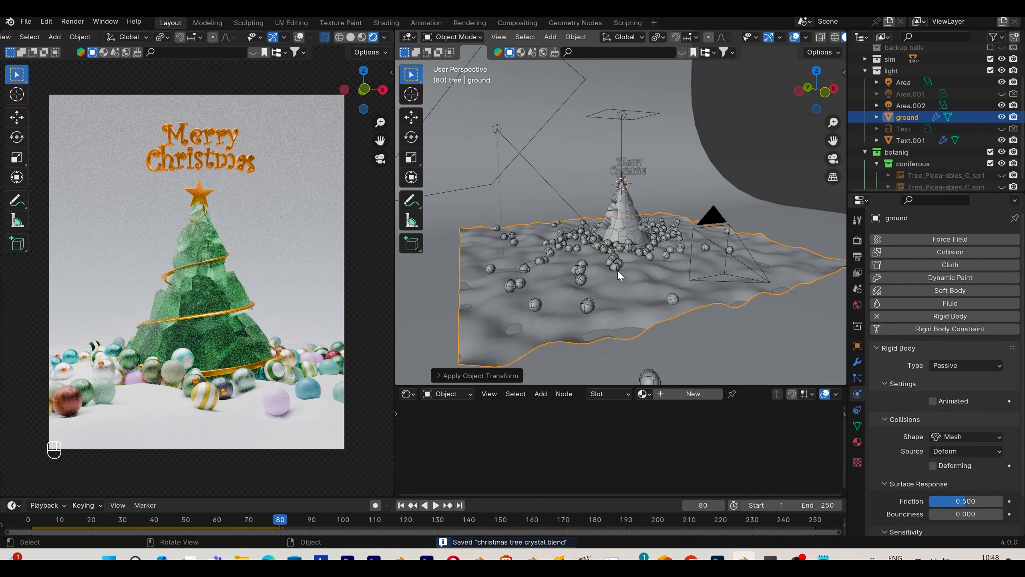
- Collapse the light and botaniq collections and save the scene incrementally as christmas tree crystal2.blend
click(677, 136)
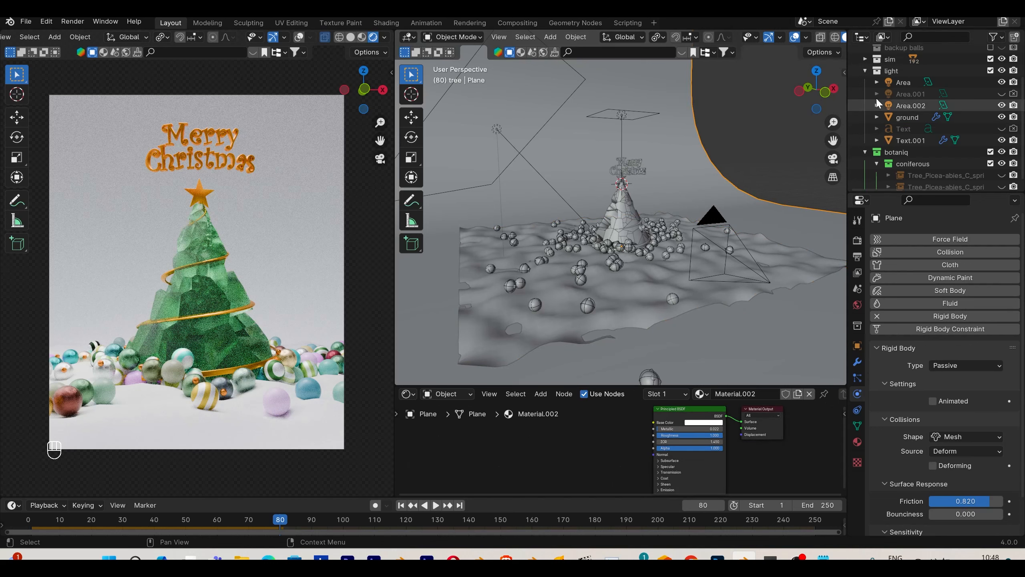
click(864, 70)
click(22, 22)
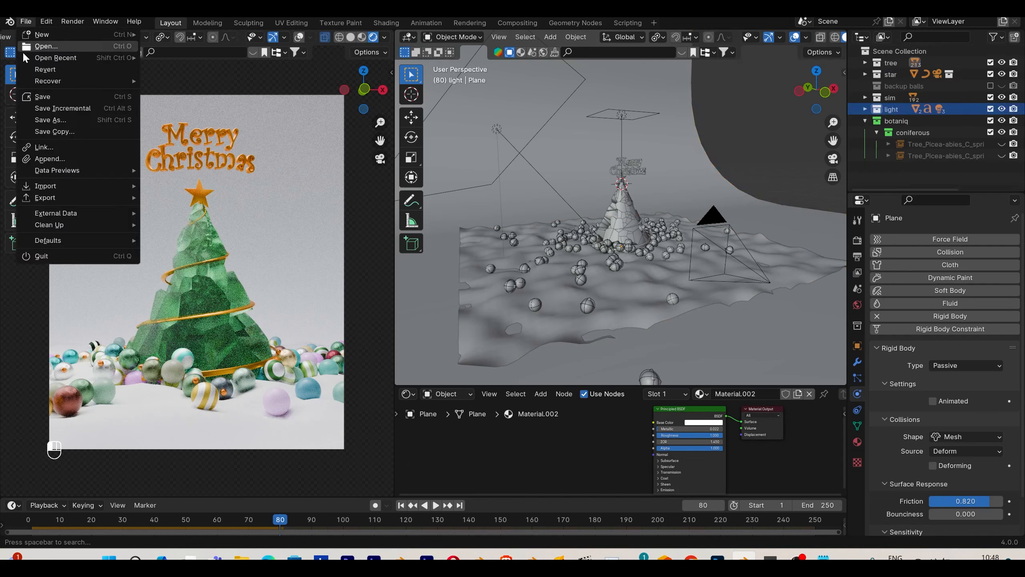
click(68, 104)
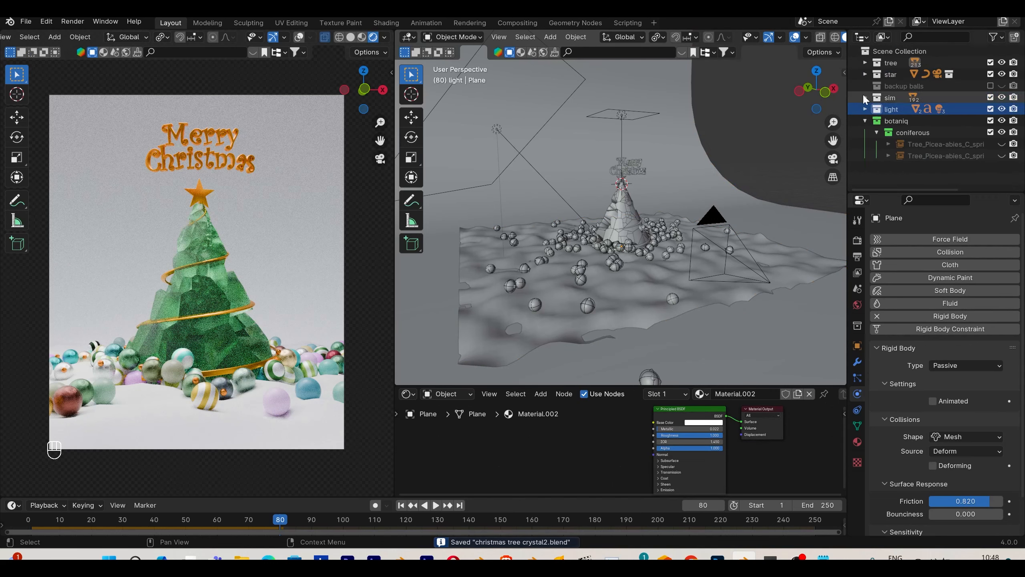
click(864, 121)
key(ctrl+s)
- Move the curved backdrop plane into a new collection named bg and hide it in both viewport and render
click(695, 159)
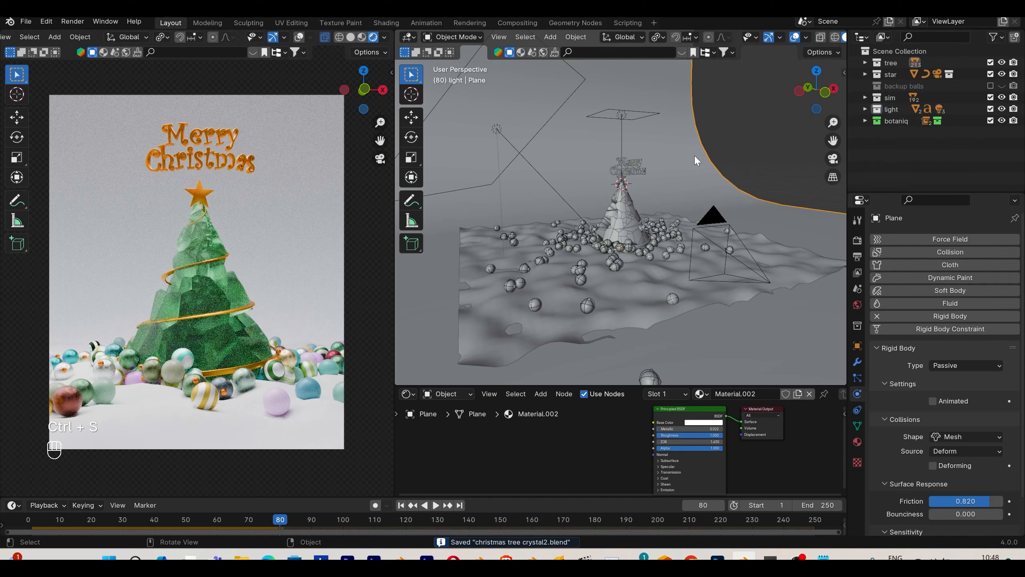
key(m)
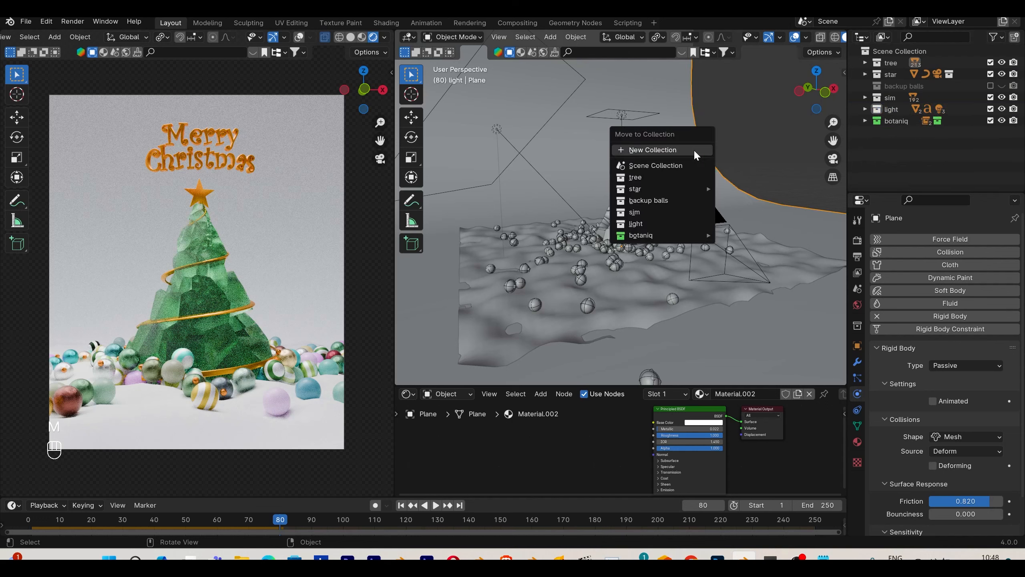
click(693, 149)
key(Return)
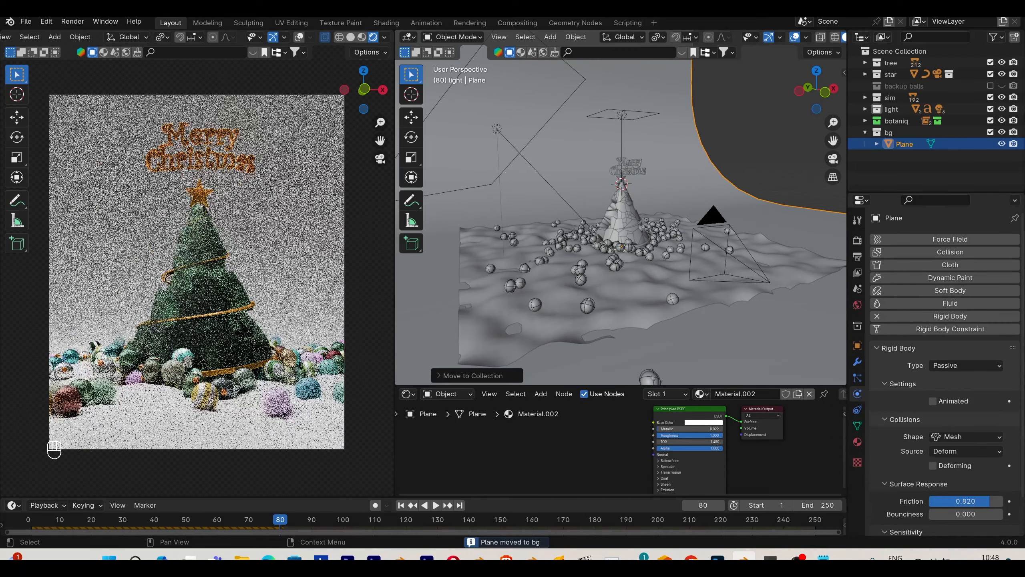
click(1001, 144)
click(1014, 144)
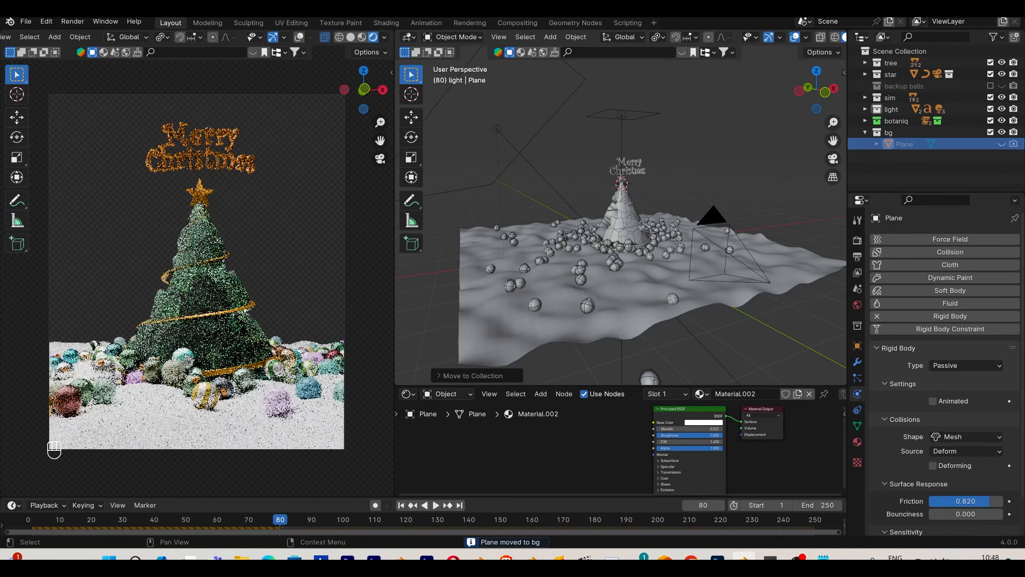
- Scatter the botaniq grass asset pps_Grass_European-Meadow_A_spring-summer over the ground object with the default scatter options
click(710, 289)
shift+middle_drag(794, 277, 753, 279)
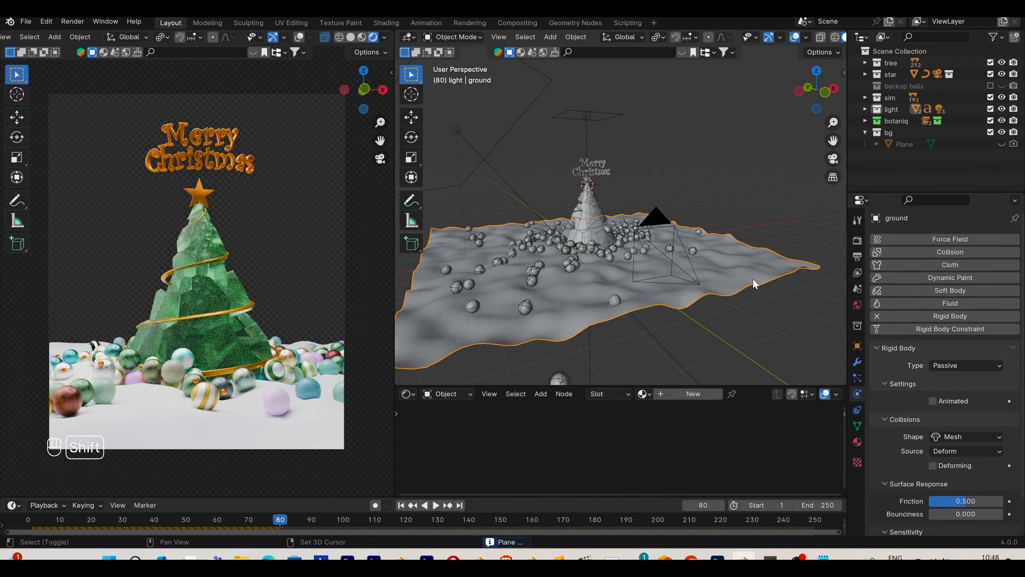
key(n)
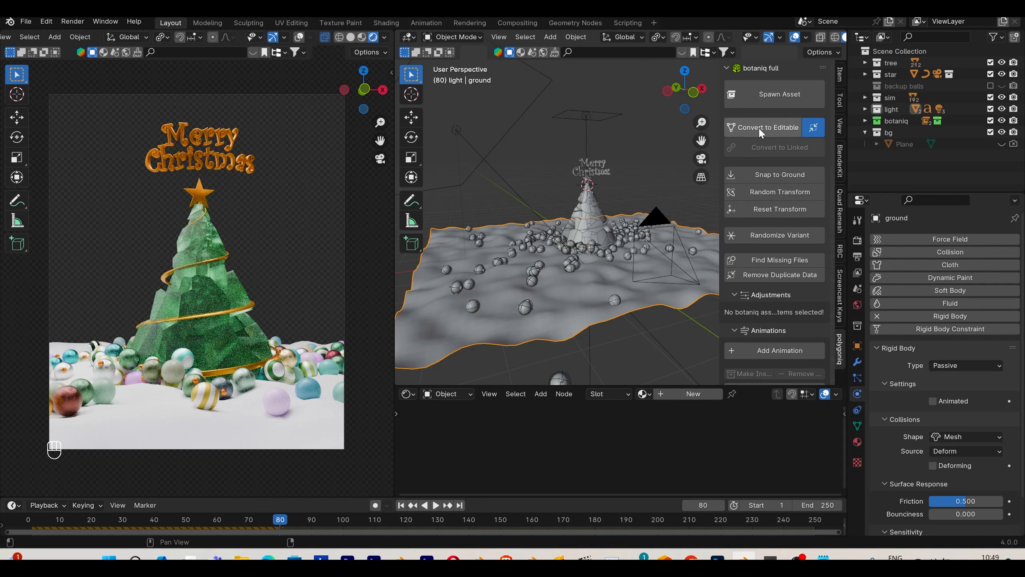
scroll(780, 306, down, 10)
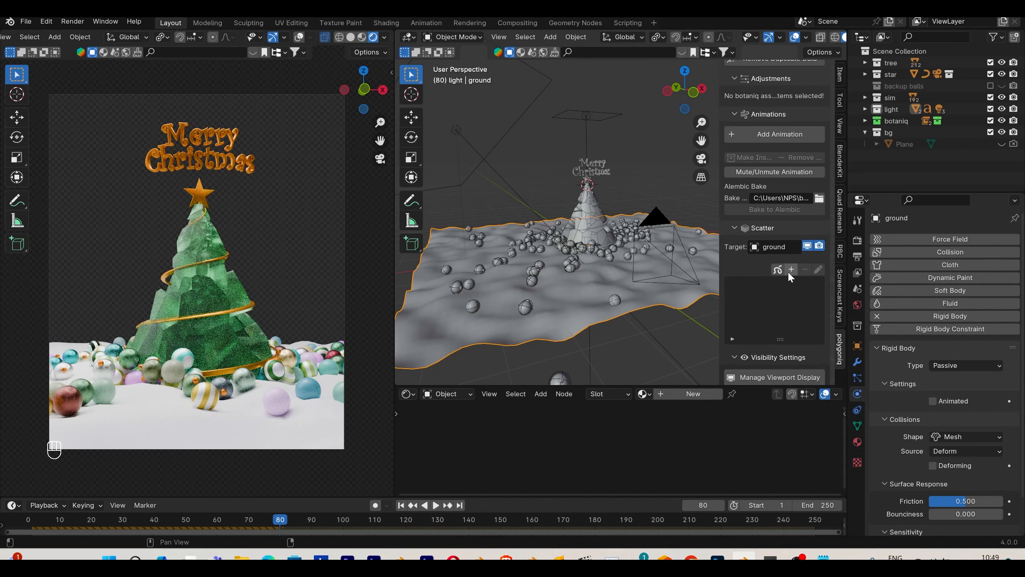
click(790, 270)
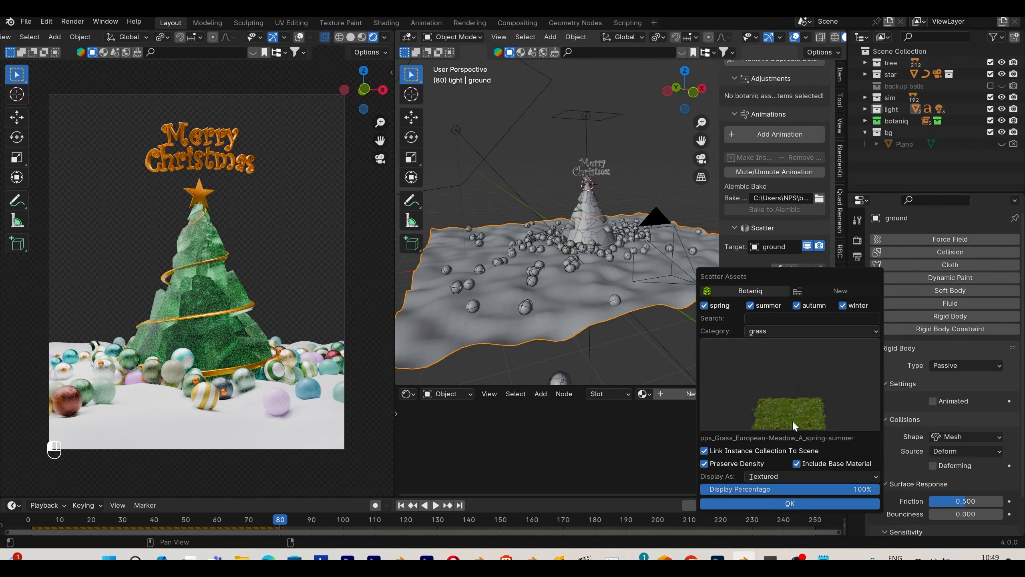
click(796, 505)
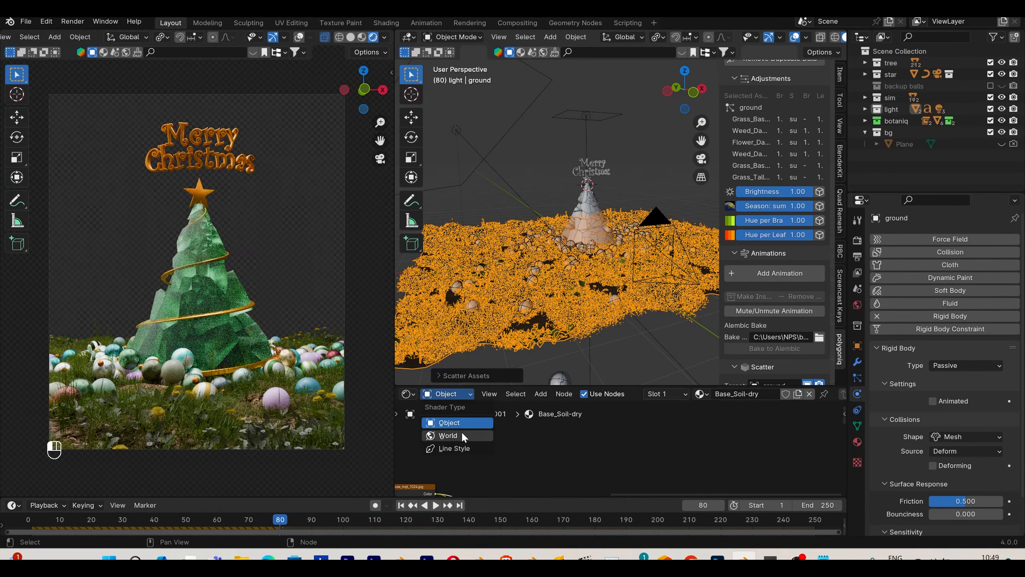
- Display the World shader nodes and enlarge the node editor to make room for them
click(464, 436)
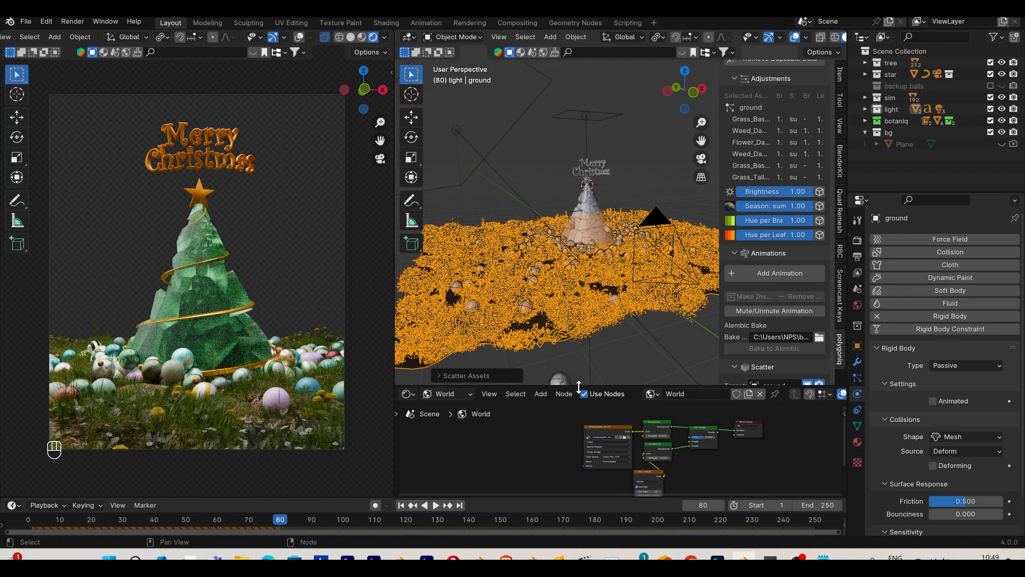
drag(579, 385, 594, 326)
key(n)
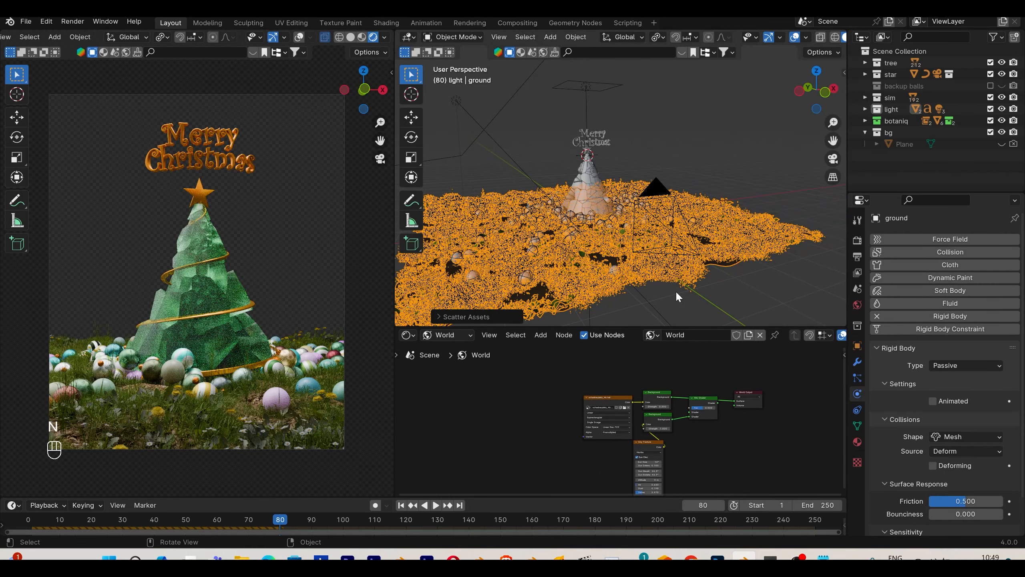
scroll(682, 407, up, 5)
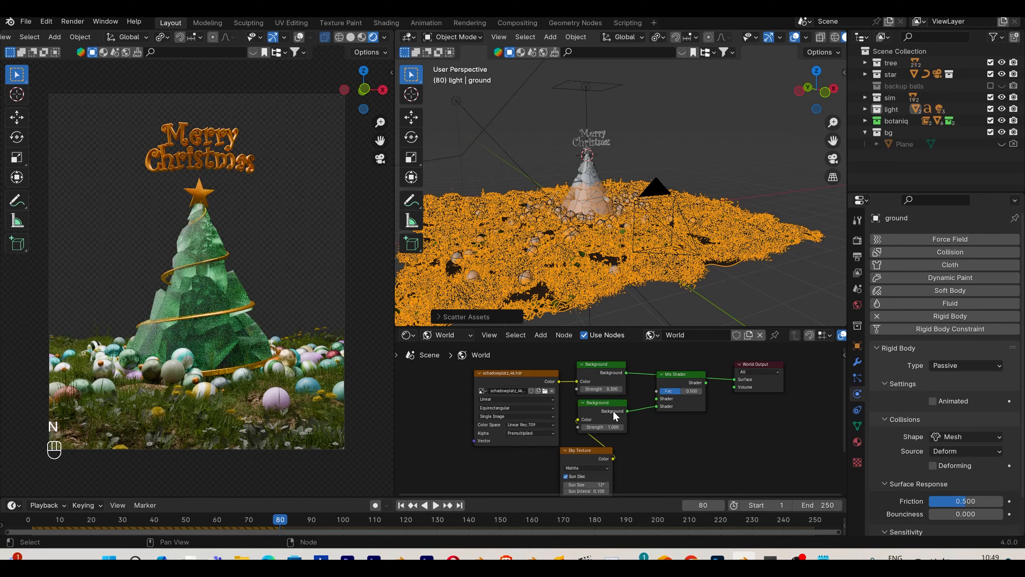
- Turn off the Transparent film option in the render settings to use the world sky as background
click(857, 241)
scroll(894, 467, down, 8)
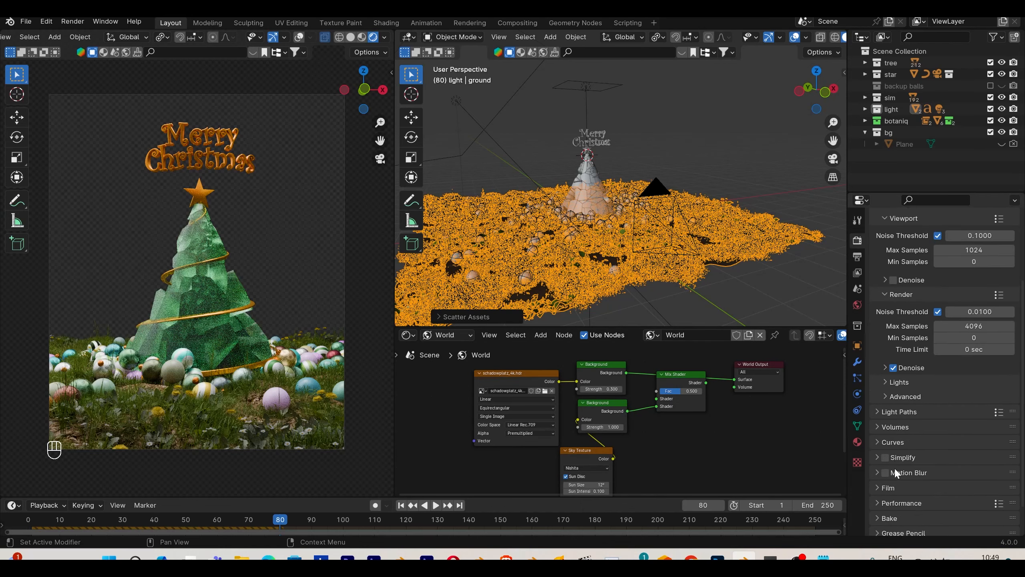
click(887, 451)
scroll(896, 465, down, 3)
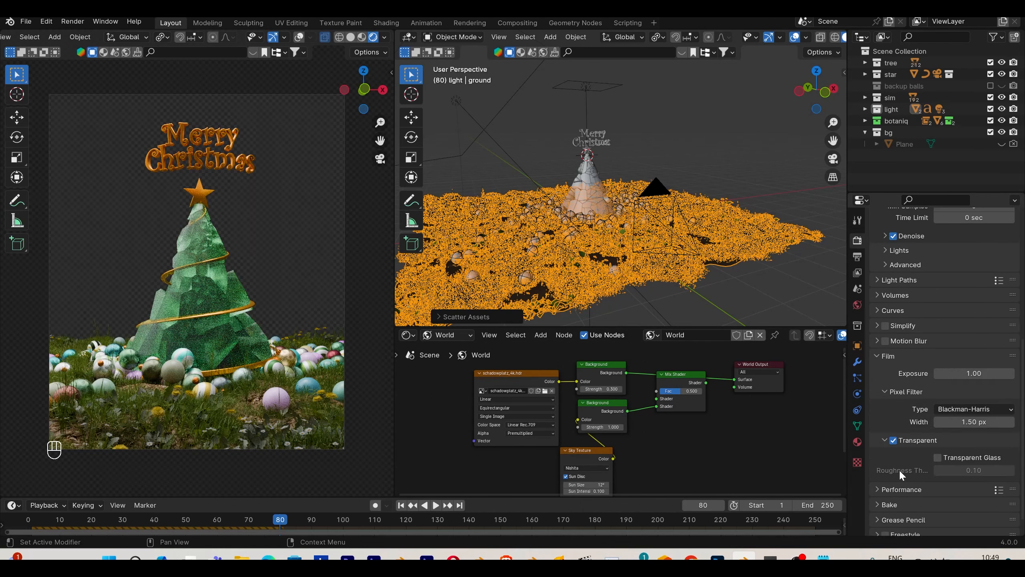
click(893, 439)
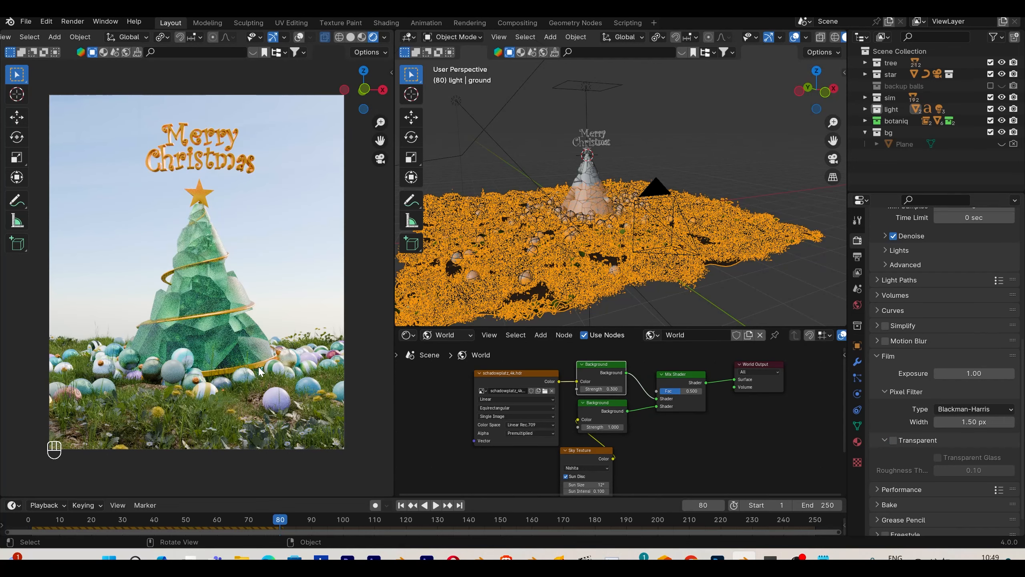
- Duplicate the grass-covered ground and move the copy about 10 m along the Y axis, behind the tree
scroll(675, 196, down, 4)
shift+middle_drag(629, 203, 676, 281)
scroll(675, 282, up, 2)
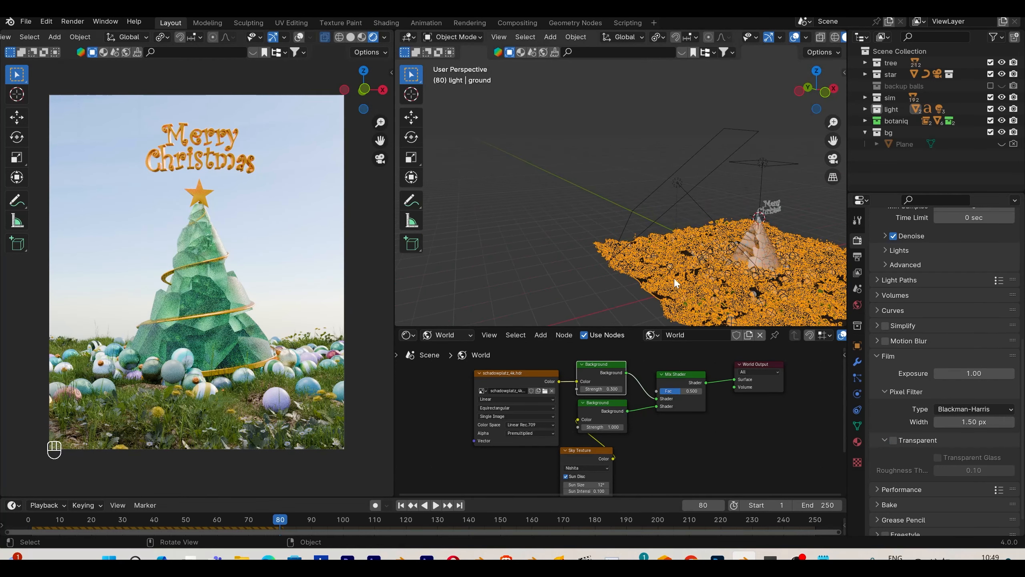
key(shift+a)
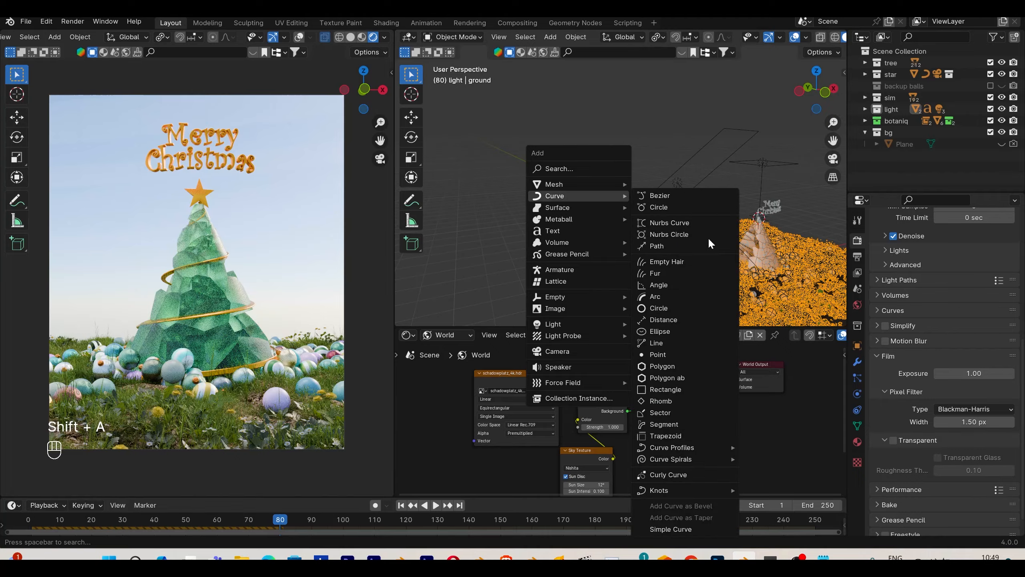
key(shift+d)
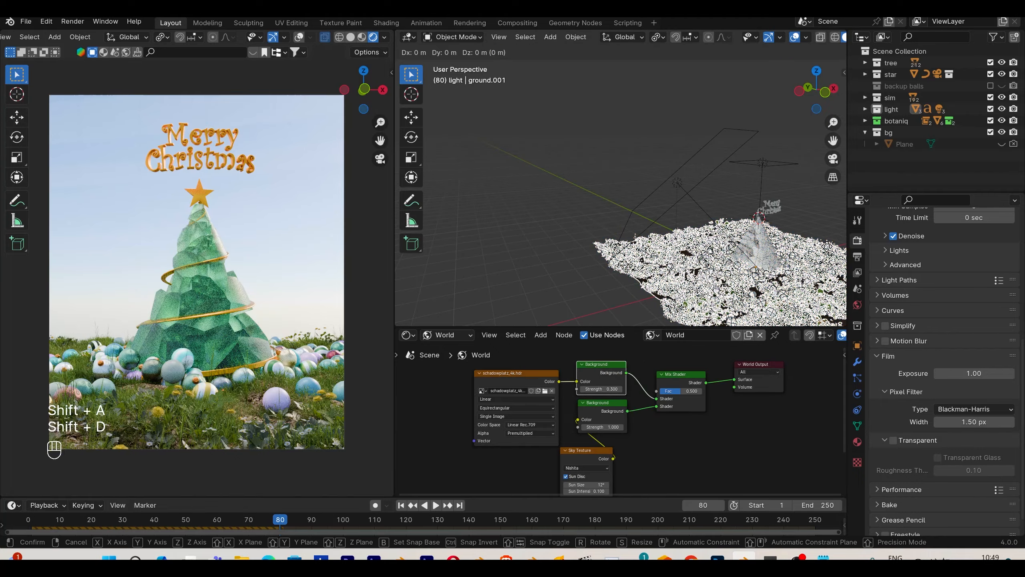
key(g)
key(x)
key(y)
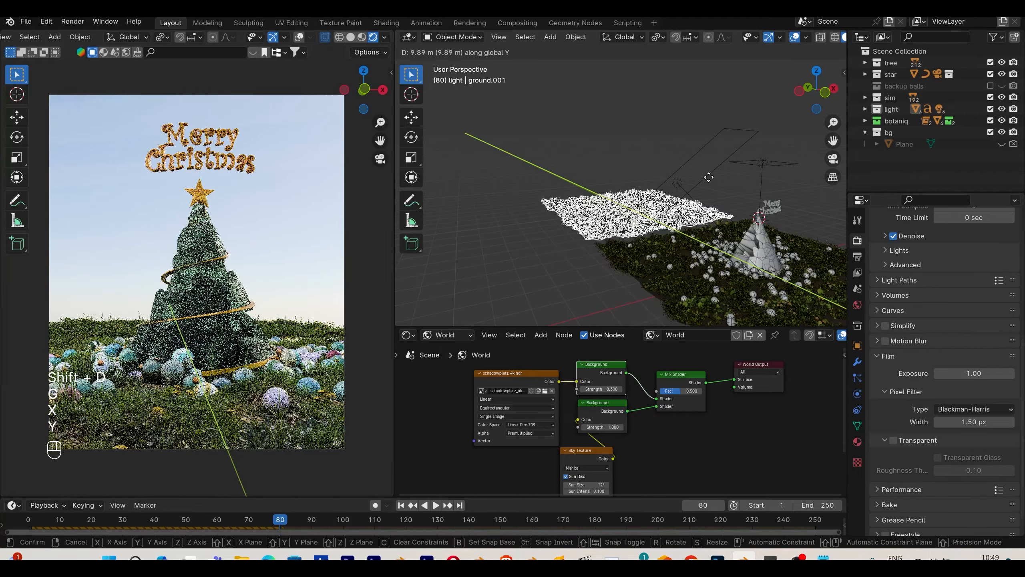
click(713, 183)
- Scale up the ground copy behind the tree uniformly and apply its object transform
key(s)
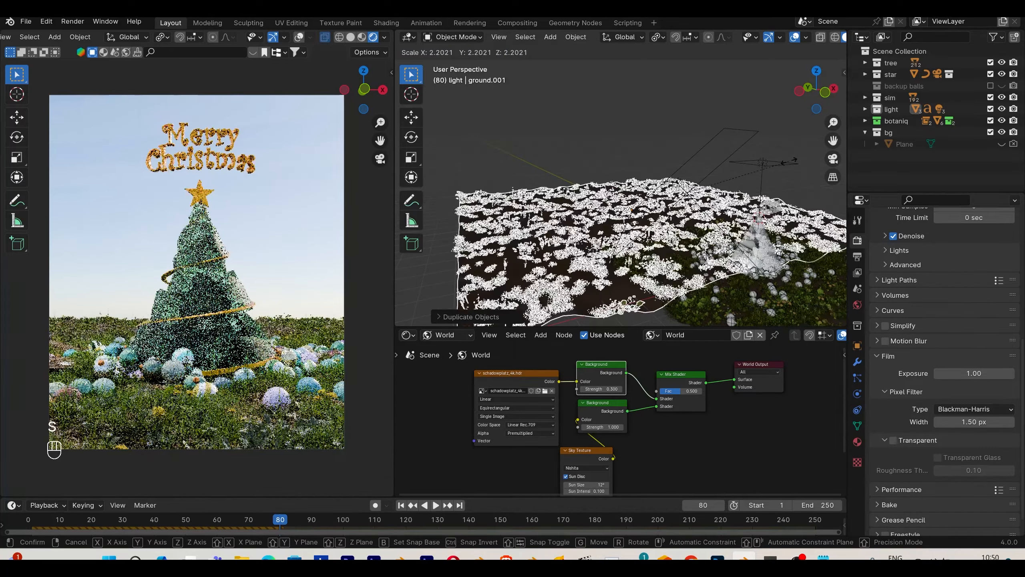
click(729, 197)
key(ctrl+a)
click(728, 194)
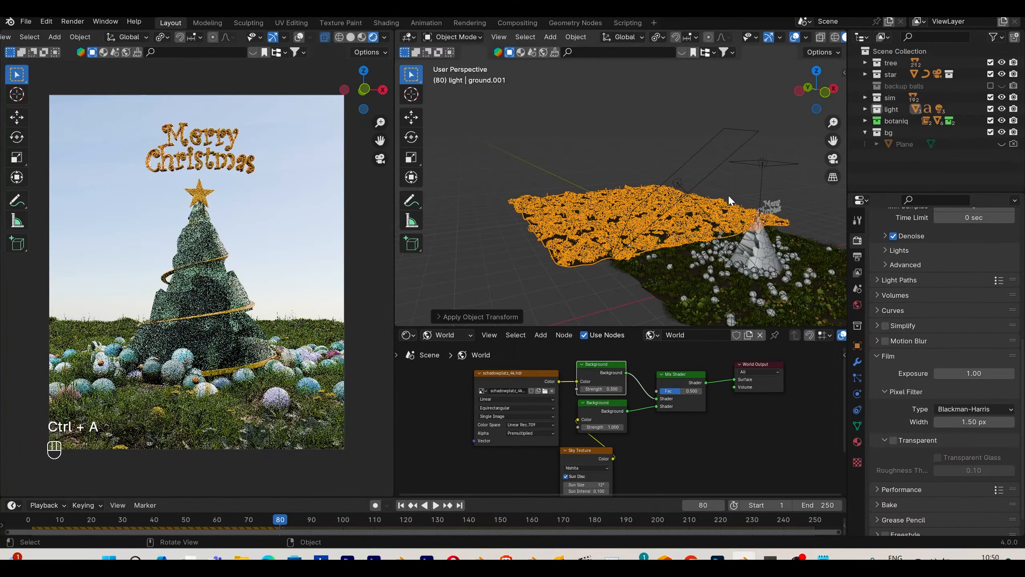
- Try a lower Displace modifier strength on the ground copy and undo the change
click(857, 362)
drag(965, 331, 925, 331)
key(ctrl+z)
- Add an empty to the scene at the 3D cursor near the top of the tree
key(shift+a)
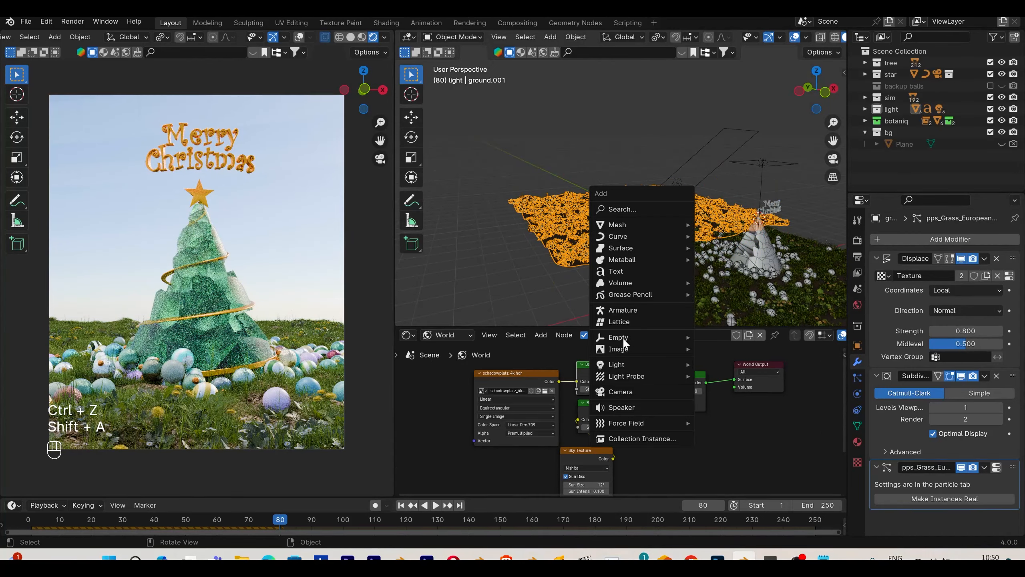
mouse_move(677, 340)
click(731, 339)
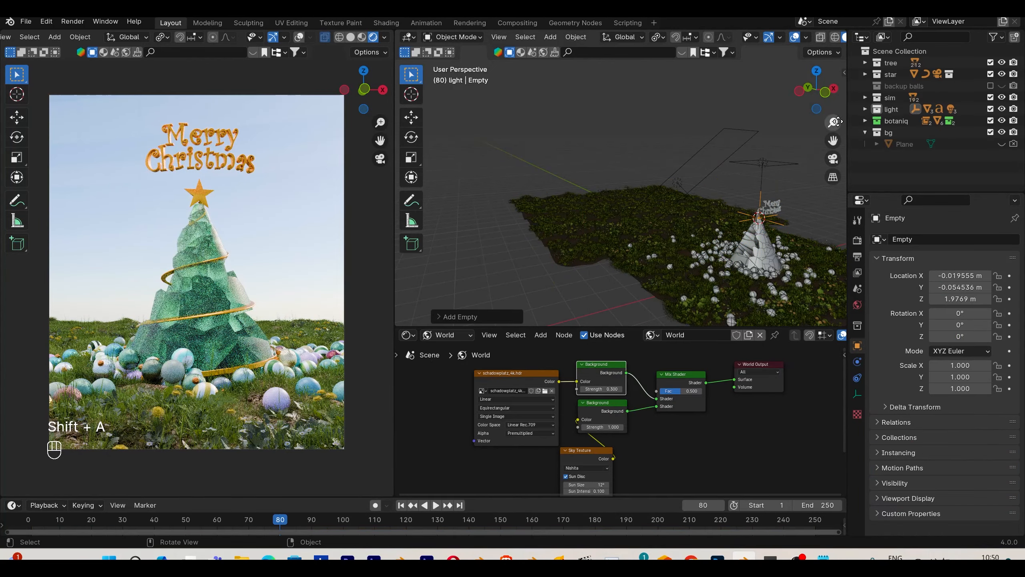
- Set the ground copy's Displace texture coordinates to Object, pick the empty as the reference object, and select the empty
click(864, 109)
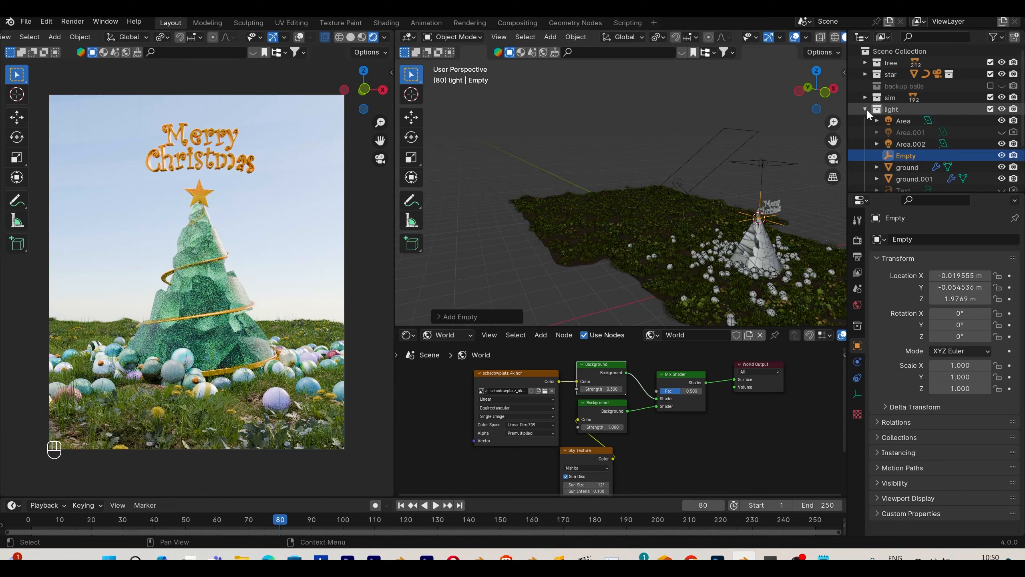
click(619, 230)
click(996, 303)
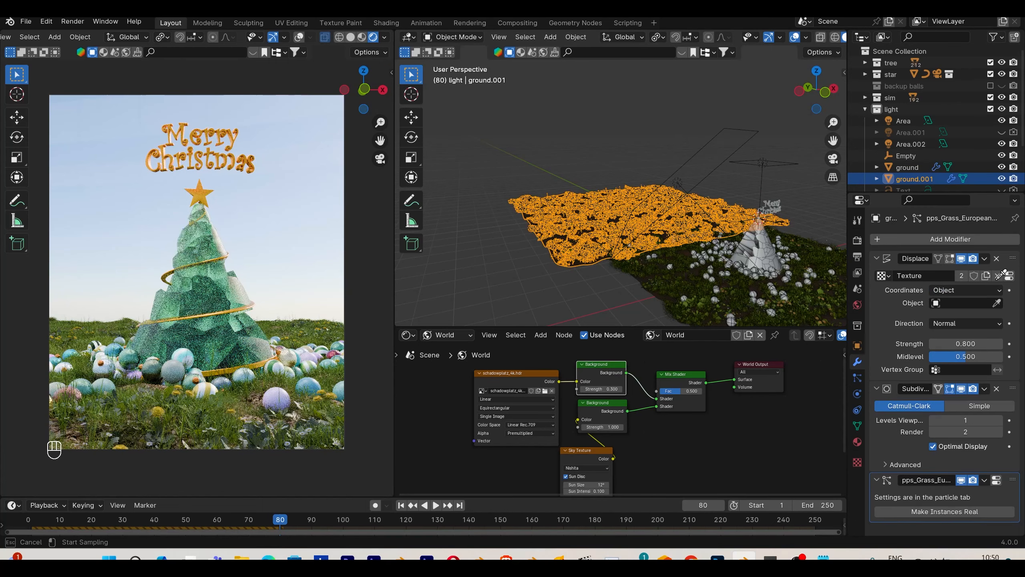
click(916, 157)
click(913, 157)
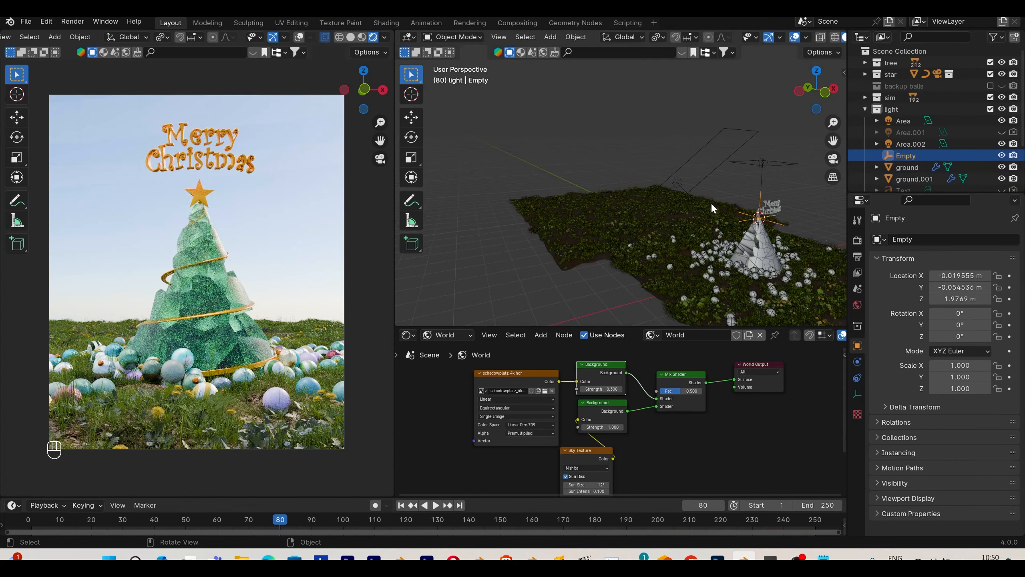
- Raise a hill in the ground copy's mesh in Edit Mode using proportional editing, and return to Object Mode
click(635, 202)
key(Tab)
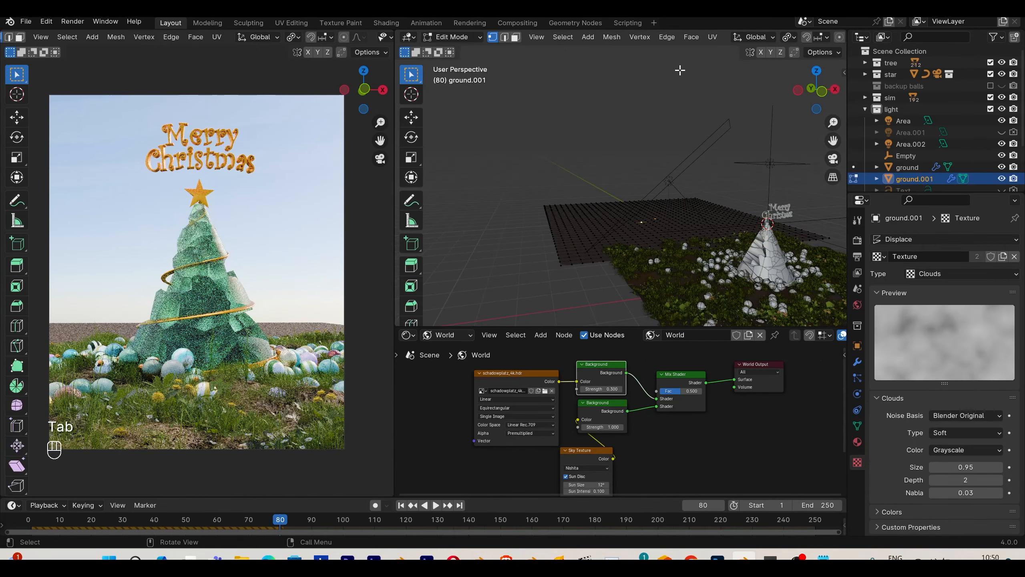
scroll(754, 39, down, 5)
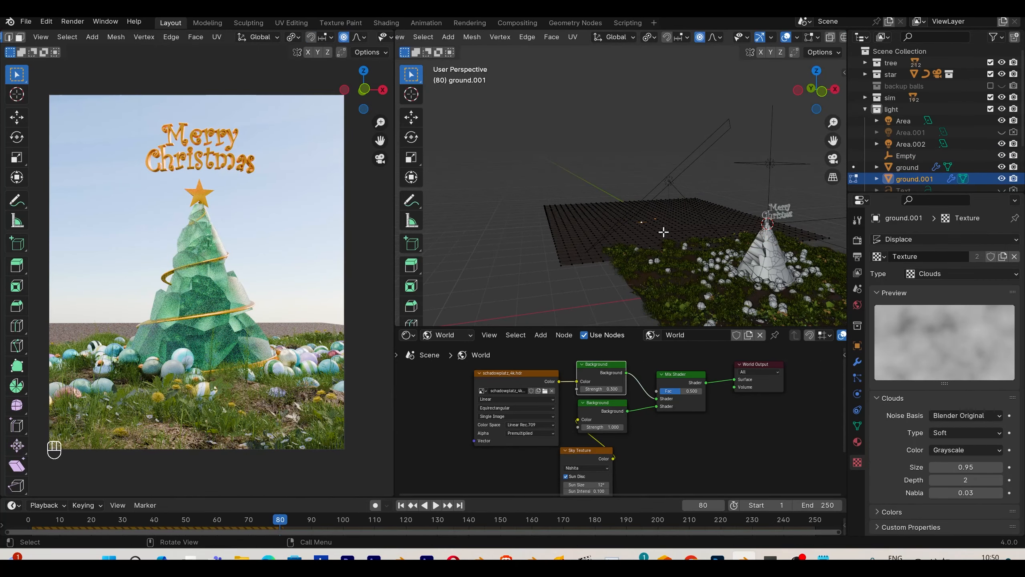
key(Tab)
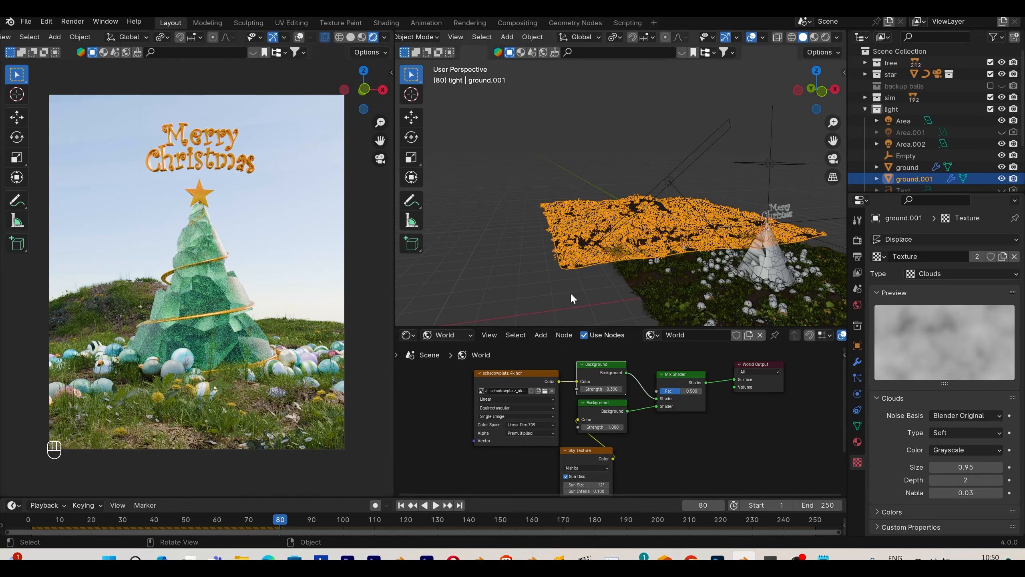
- Rotate the ground copy about -41° around the global Z axis
key(r)
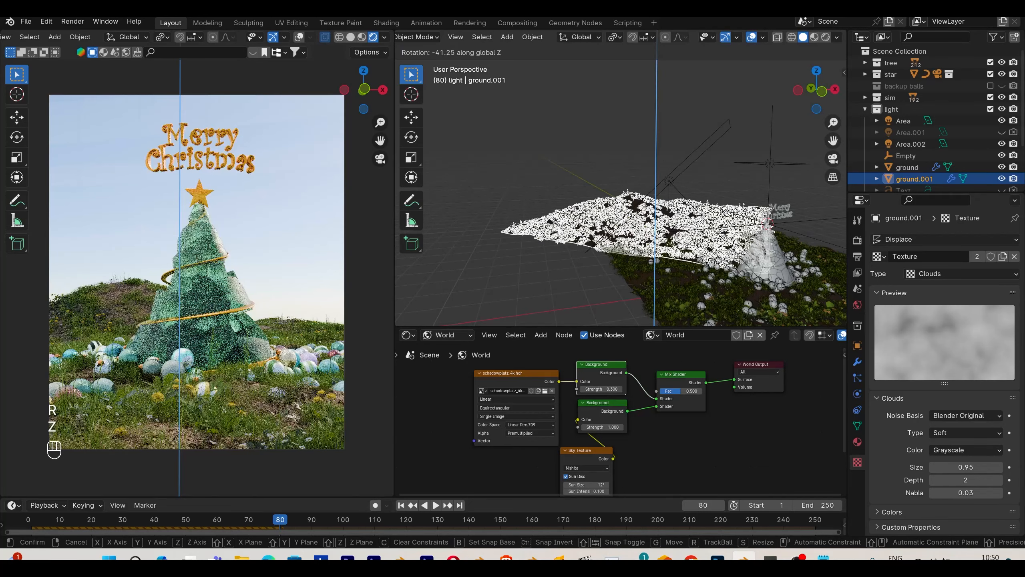
click(527, 289)
click(528, 288)
- Spawn a Picea abies (C) spruce into the scene from botaniq's coniferous category
shift+middle_drag(699, 260, 633, 212)
key(n)
scroll(801, 158, up, 8)
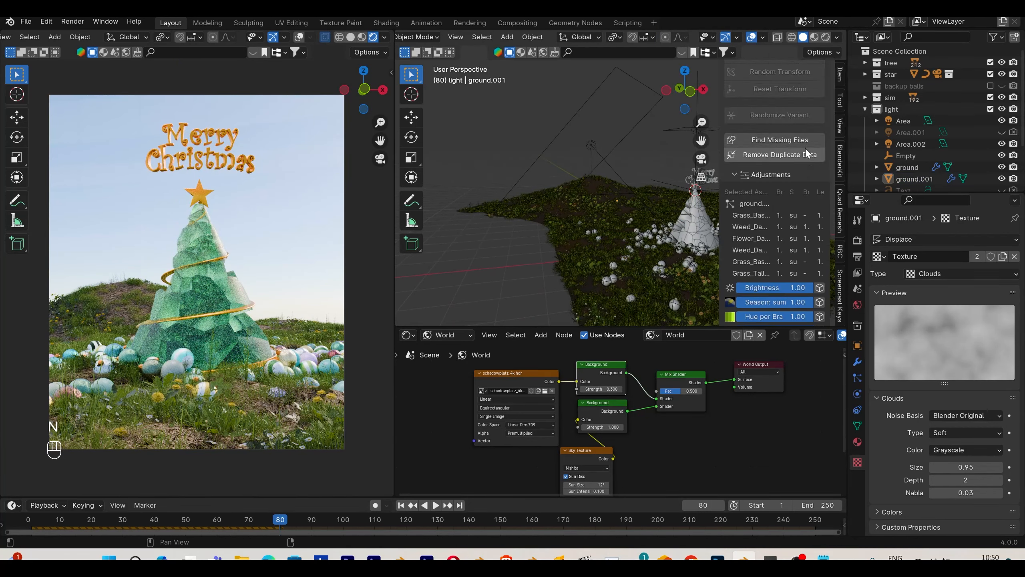
click(780, 95)
click(770, 138)
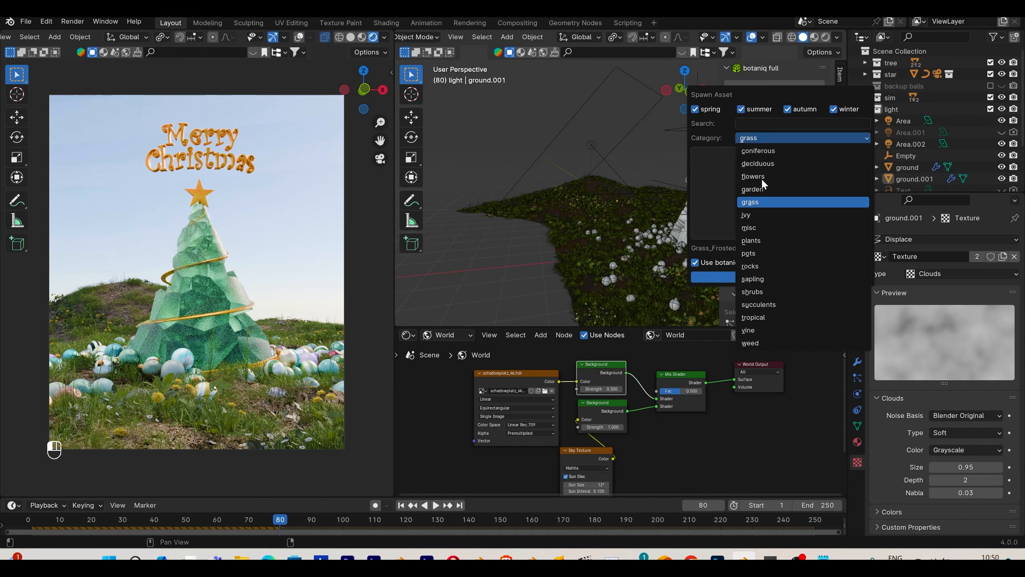
click(769, 150)
click(783, 174)
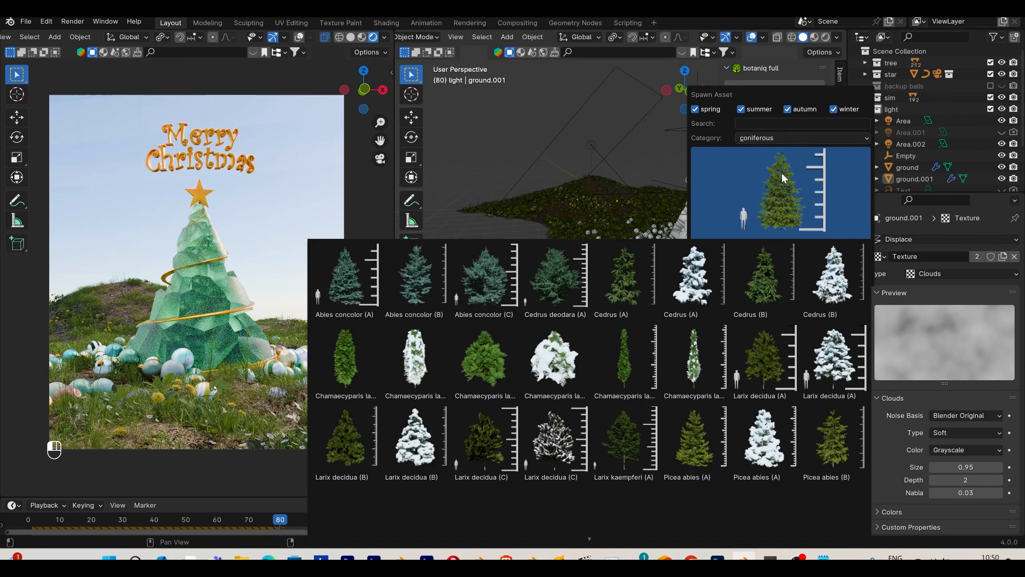
click(782, 172)
click(782, 275)
- Move the spruce along Y and about -2.8 m along X, to stand behind and beside the crystal tree
key(g)
key(x)
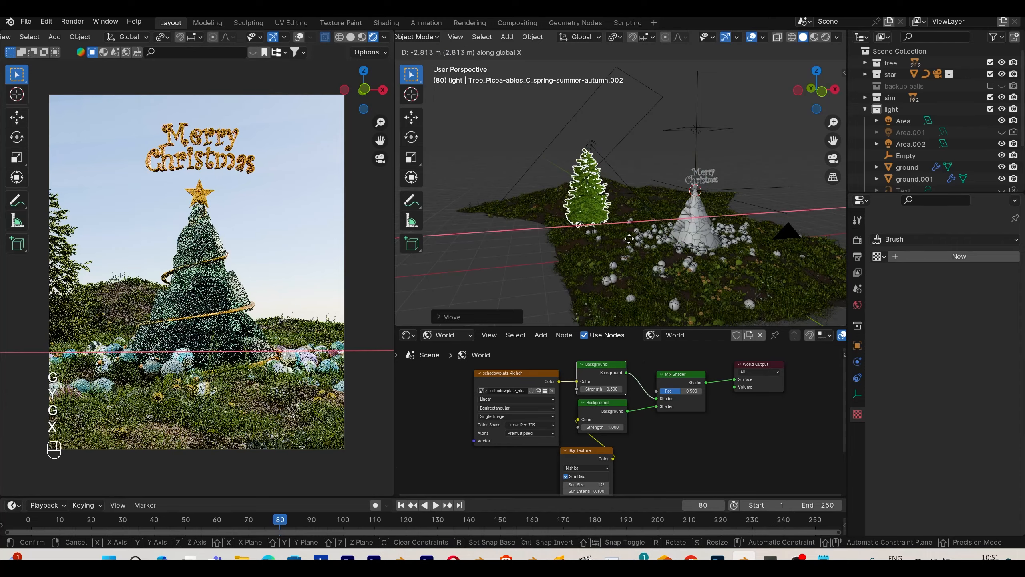
click(623, 238)
- Duplicate the spruce and move the copy along X and Y to the opposite side, farther behind the crystal tree
key(shift+d)
key(g)
key(x)
click(735, 242)
key(g)
key(y)
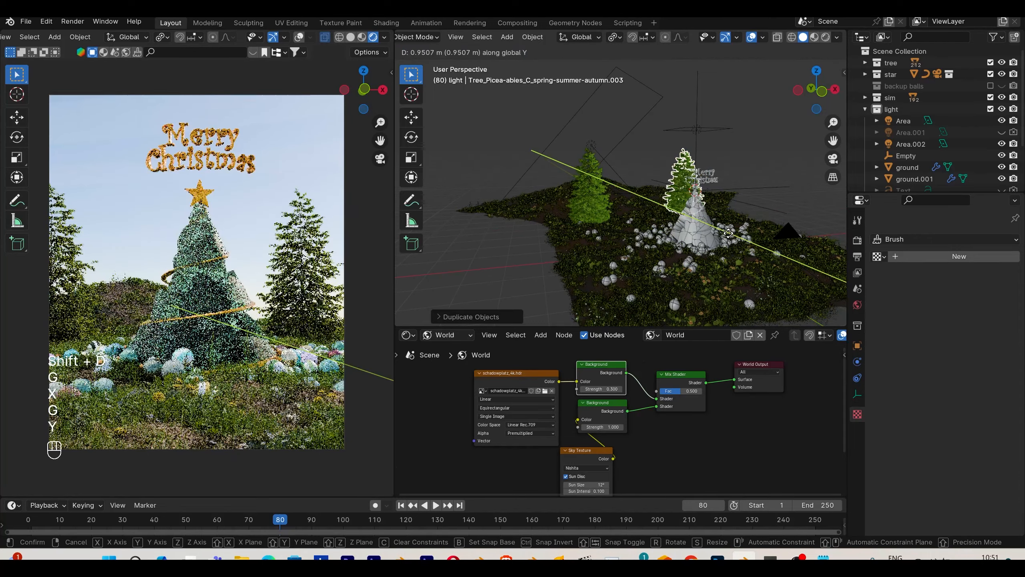
click(720, 227)
key(g)
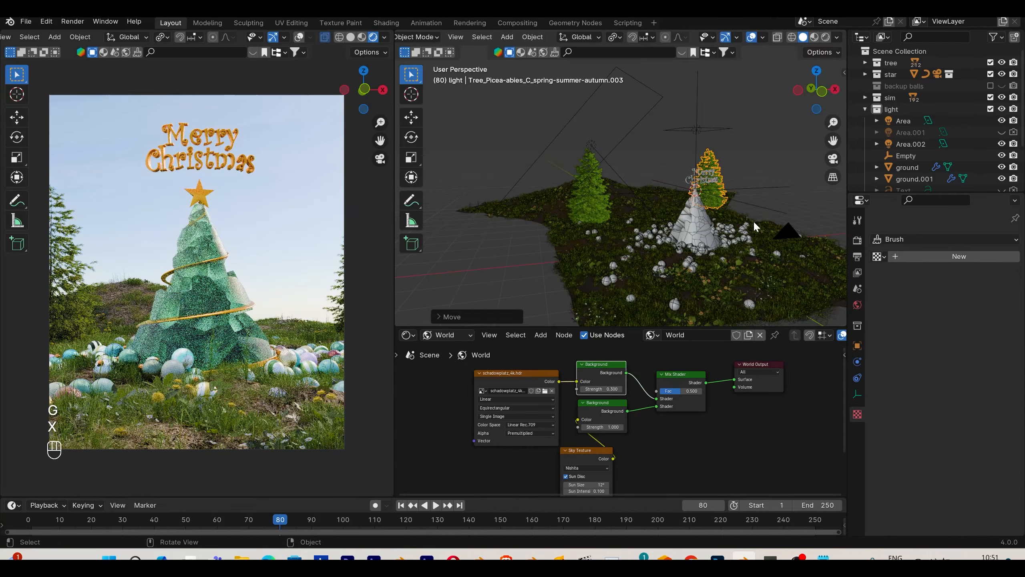
key(y)
click(455, 314)
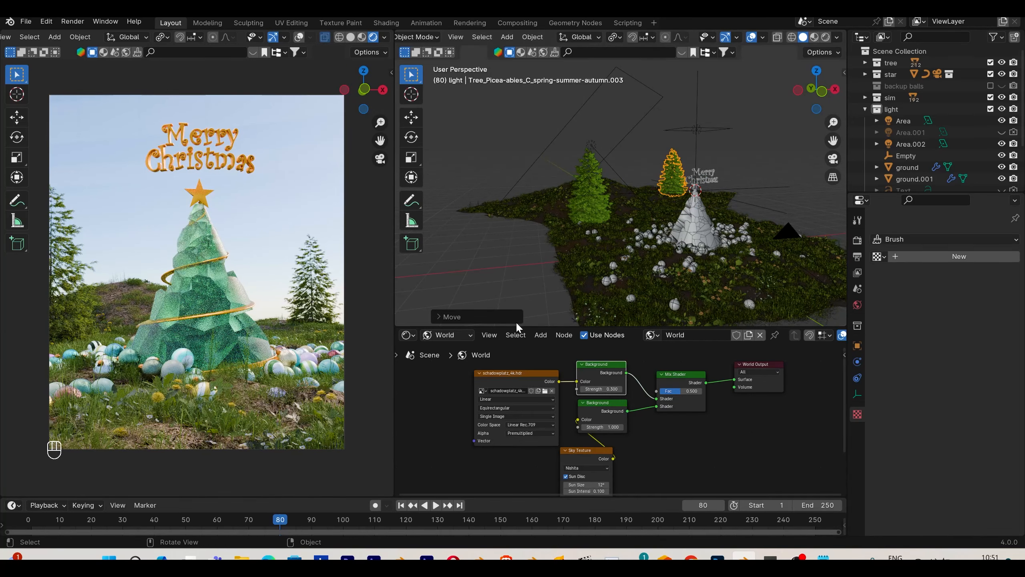
- Reposition the first spruce closer to the crystal tree along X, deselect it and save the file
click(622, 206)
key(g)
key(z)
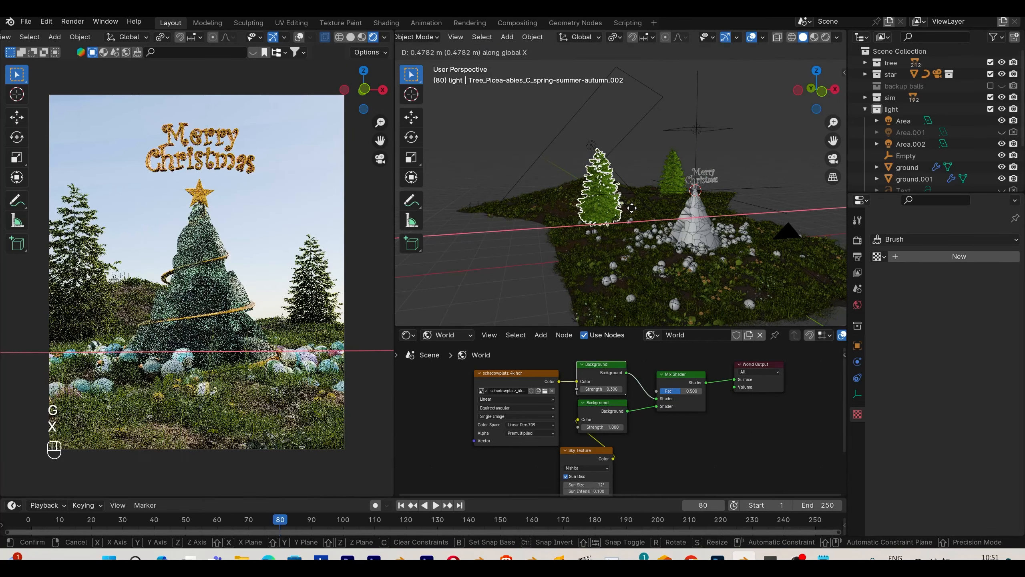
click(809, 205)
click(809, 205)
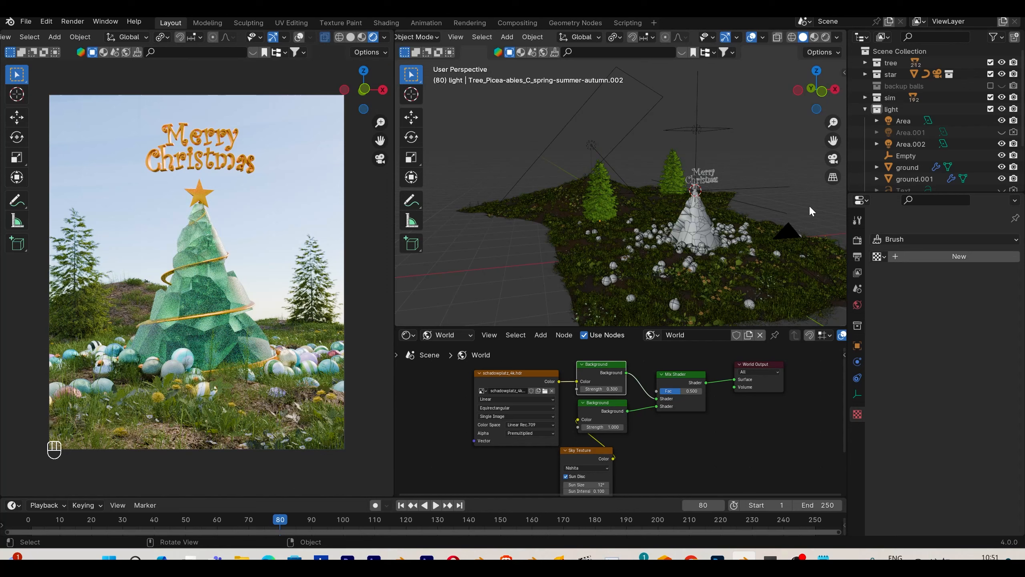
key(ctrl+s)
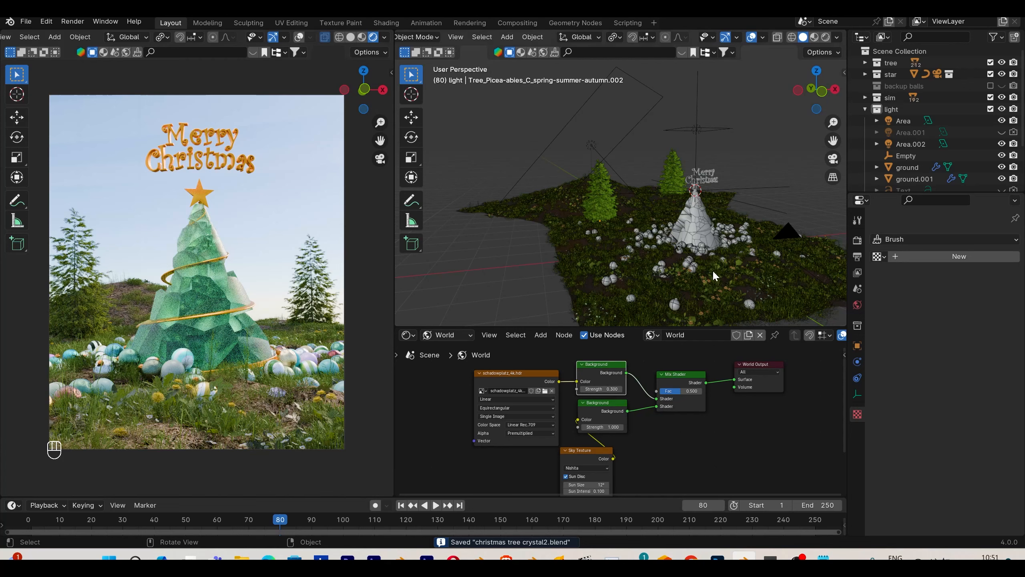
scroll(910, 171, down, 4)
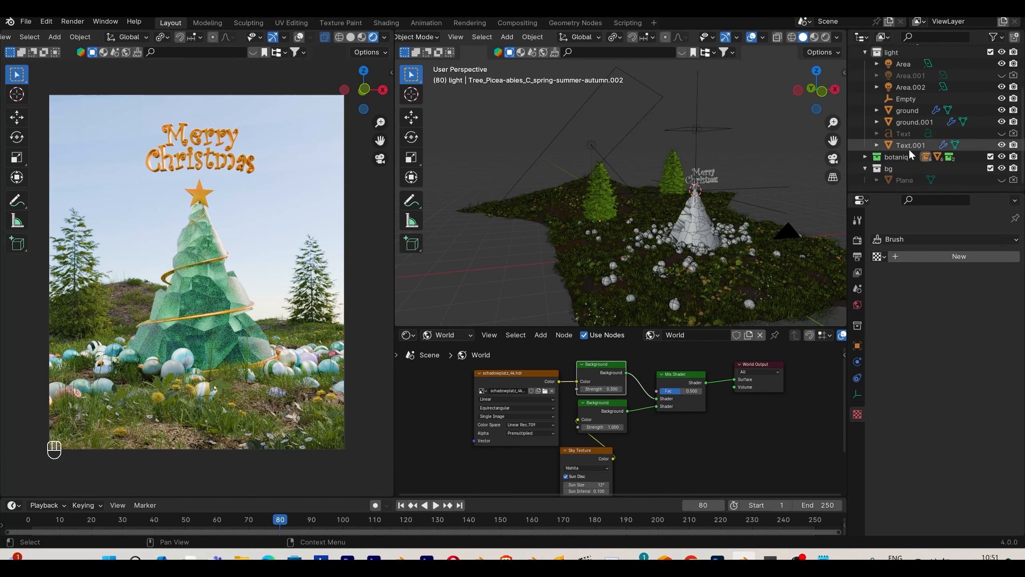
click(699, 219)
scroll(911, 155, up, 1)
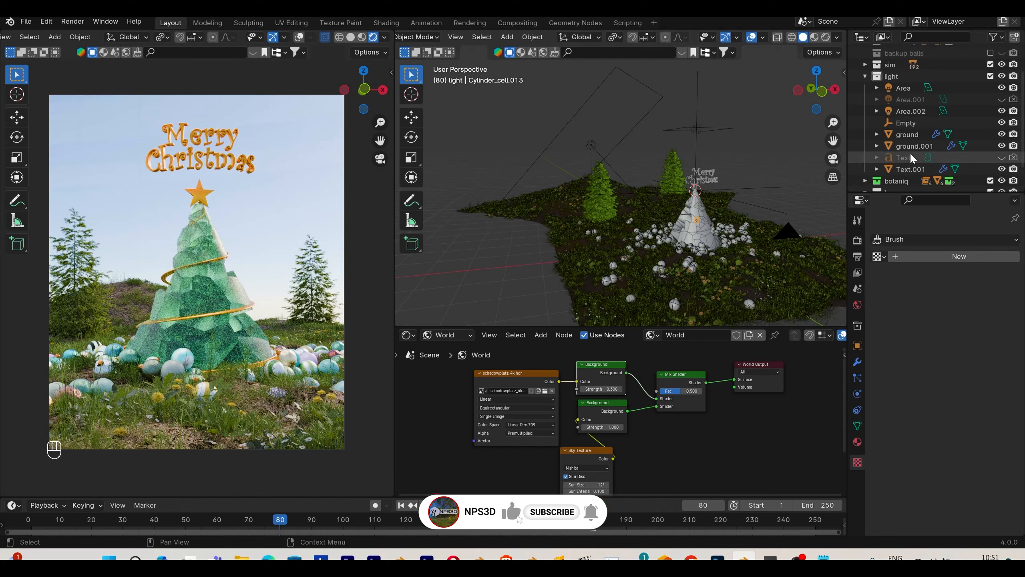
scroll(869, 167, down, 1)
scroll(918, 121, up, 5)
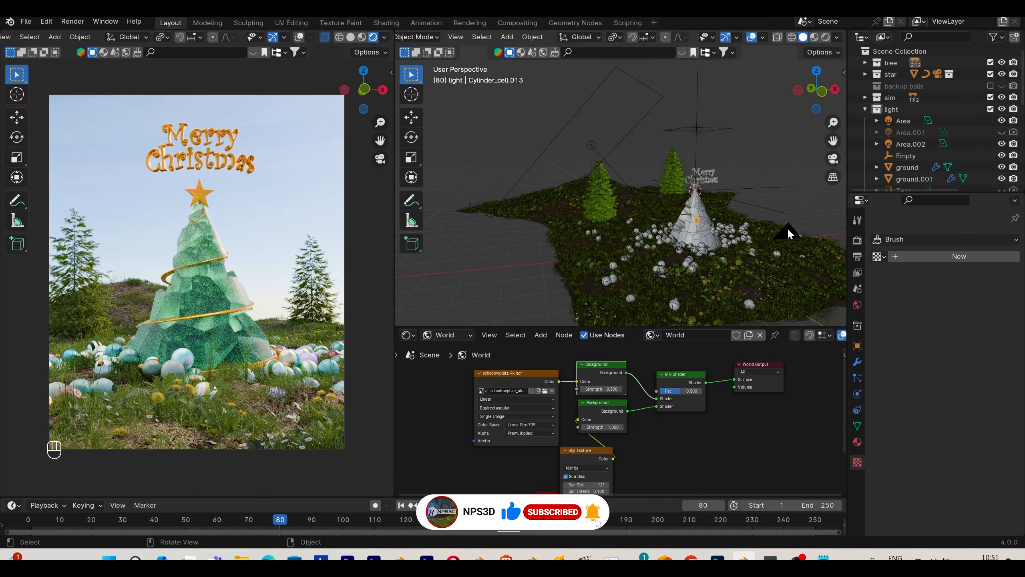
- Set the camera's depth of field to focus on the Merry Christmas text with F-Stop 1.4, and save the file
click(788, 230)
click(857, 394)
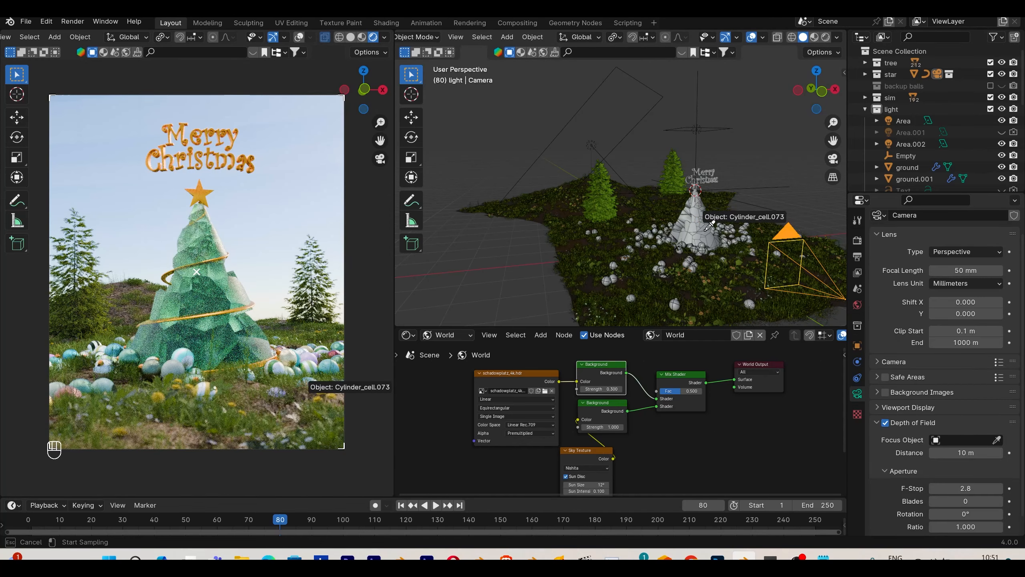
click(996, 439)
click(996, 439)
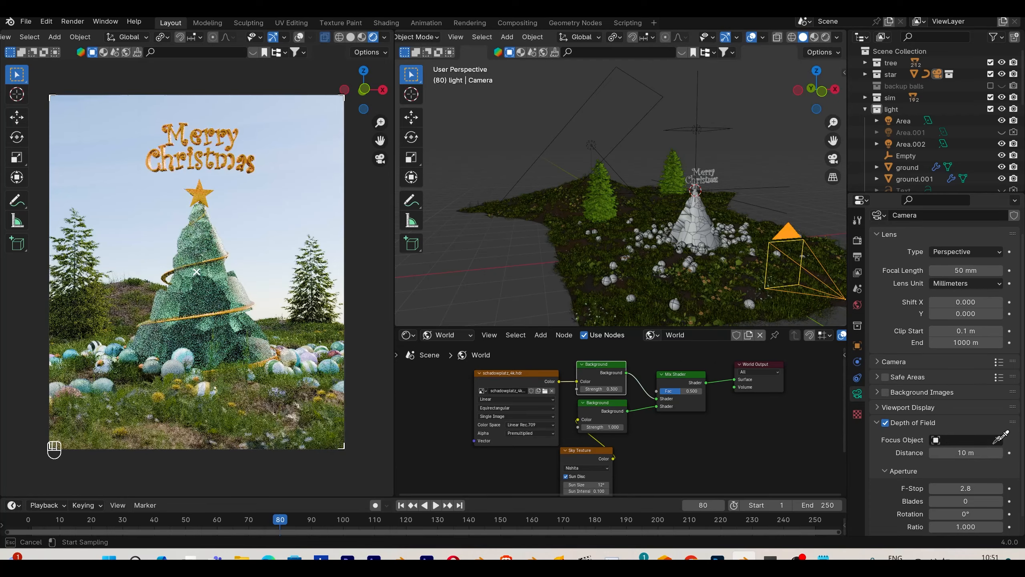
click(704, 174)
drag(972, 485, 949, 485)
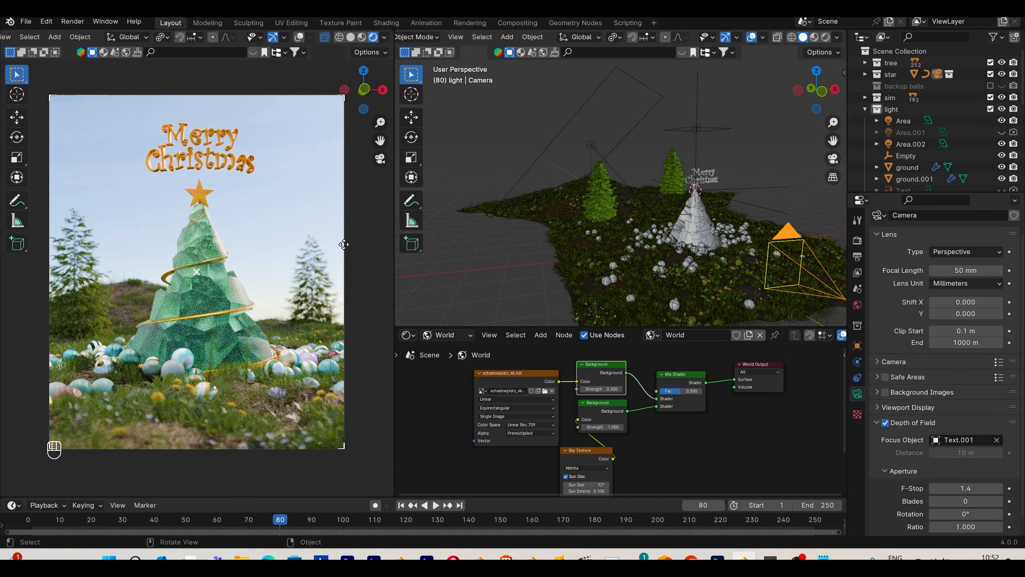
key(ctrl+s)
- Play the falling ornament-ball animation from the first frame
middle_drag(625, 243, 590, 225)
scroll(682, 227, up, 2)
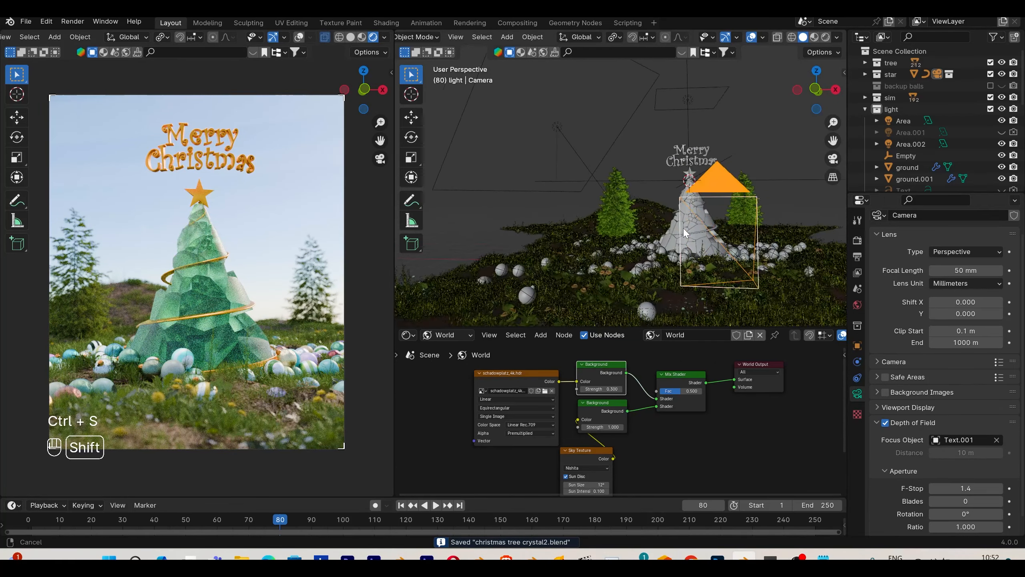
shift+middle_drag(683, 227, 670, 224)
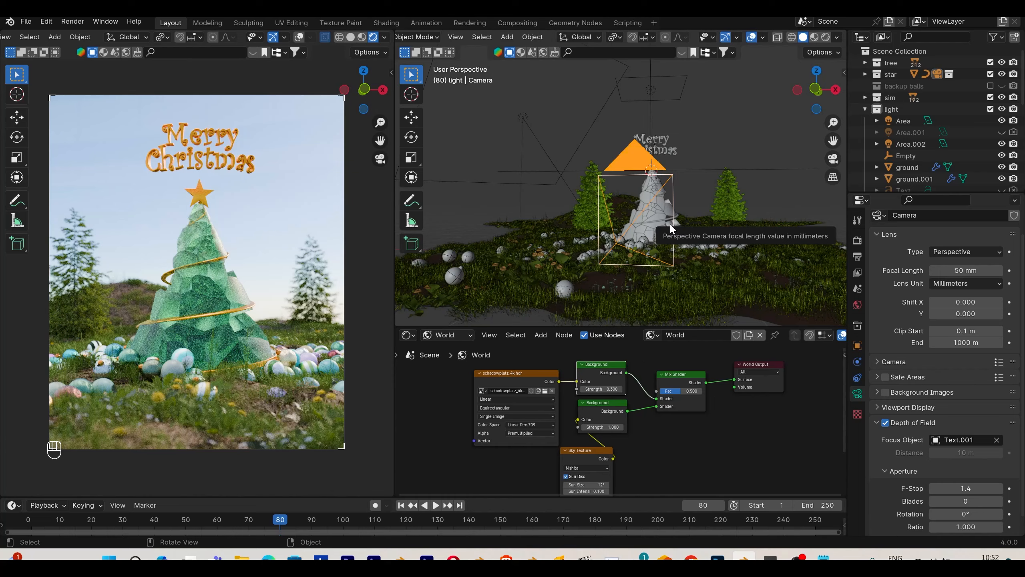
click(402, 506)
click(436, 505)
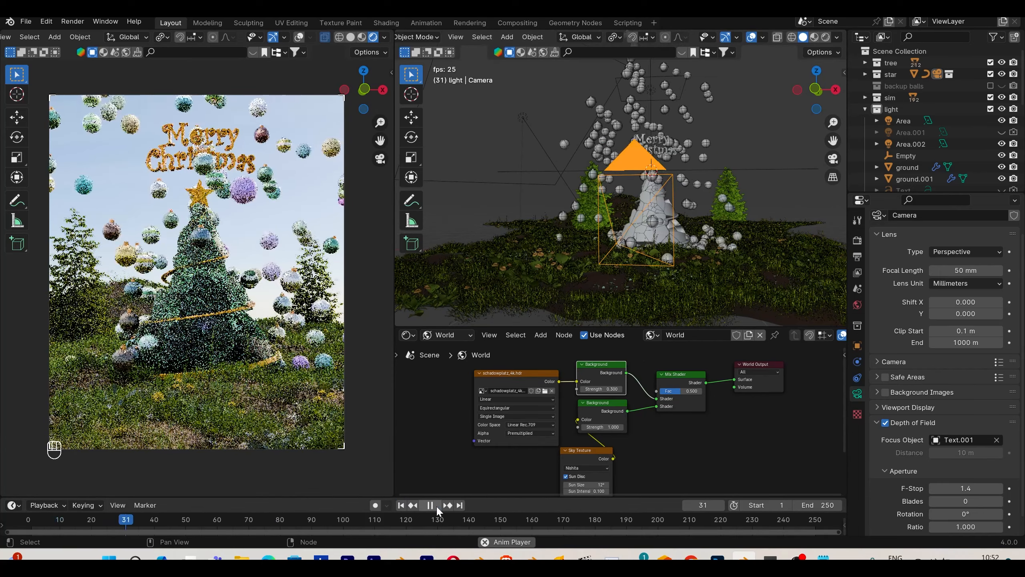